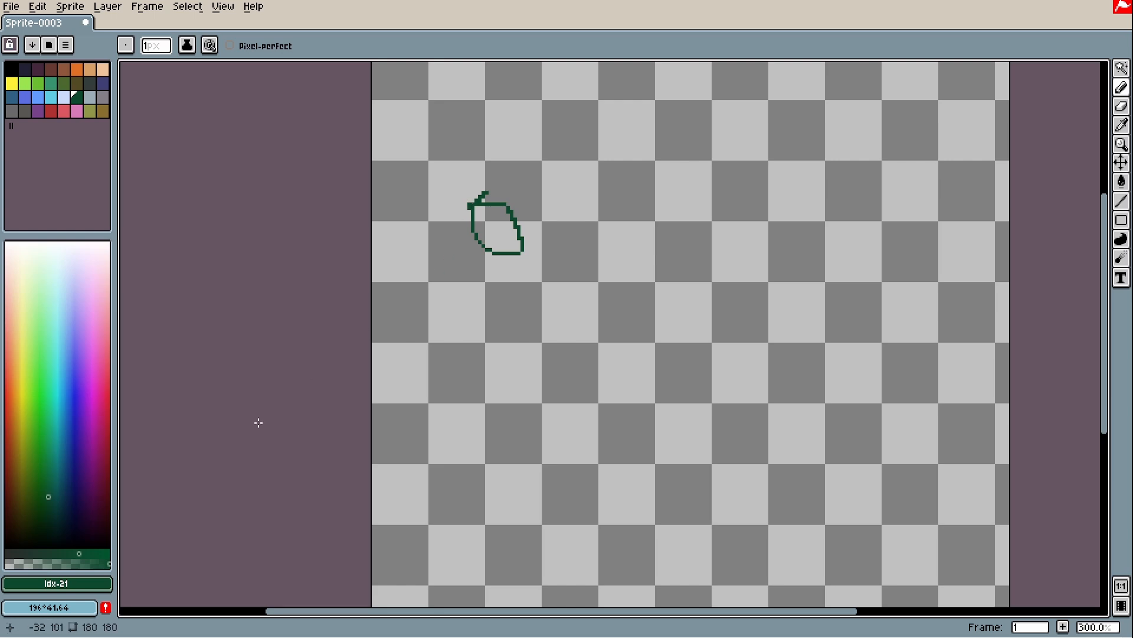
Step: Draw a row of three swatch outlines beside the dark green one in medium green, bright green and pale yellow-green
{"action": "left_click", "coordinate": [38, 453]}
{"action": "mouse_move", "coordinate": [533, 206]}
{"action": "left_mouse_down"}
{"action": "mouse_move", "coordinate": [563, 238]}
{"action": "mouse_move", "coordinate": [531, 211]}
{"action": "left_mouse_up"}
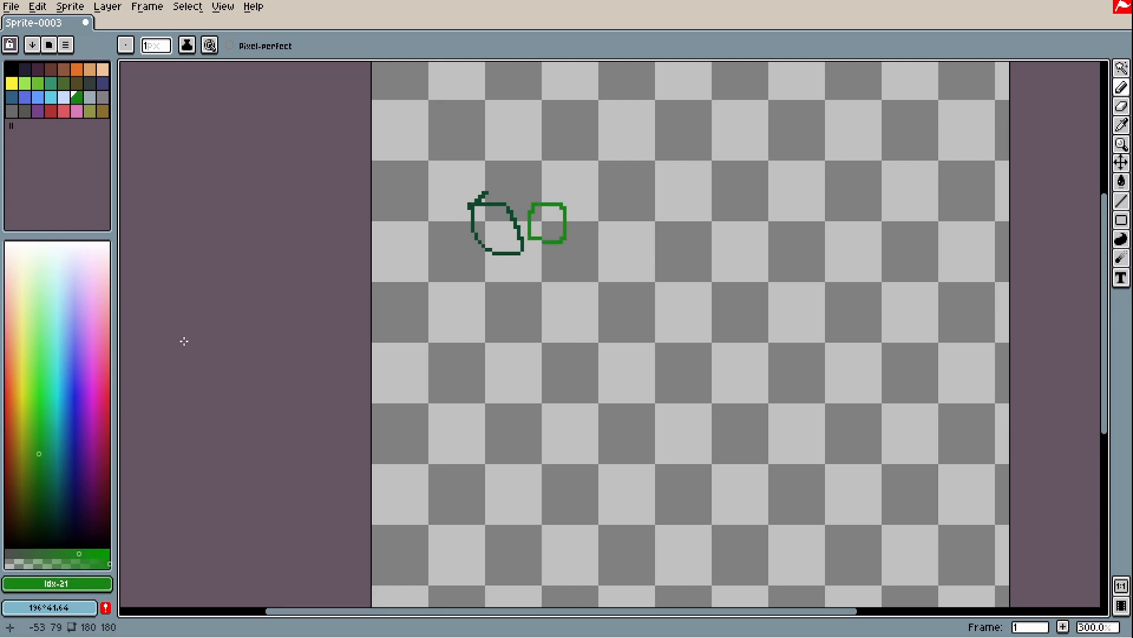
{"action": "left_click", "coordinate": [34, 404]}
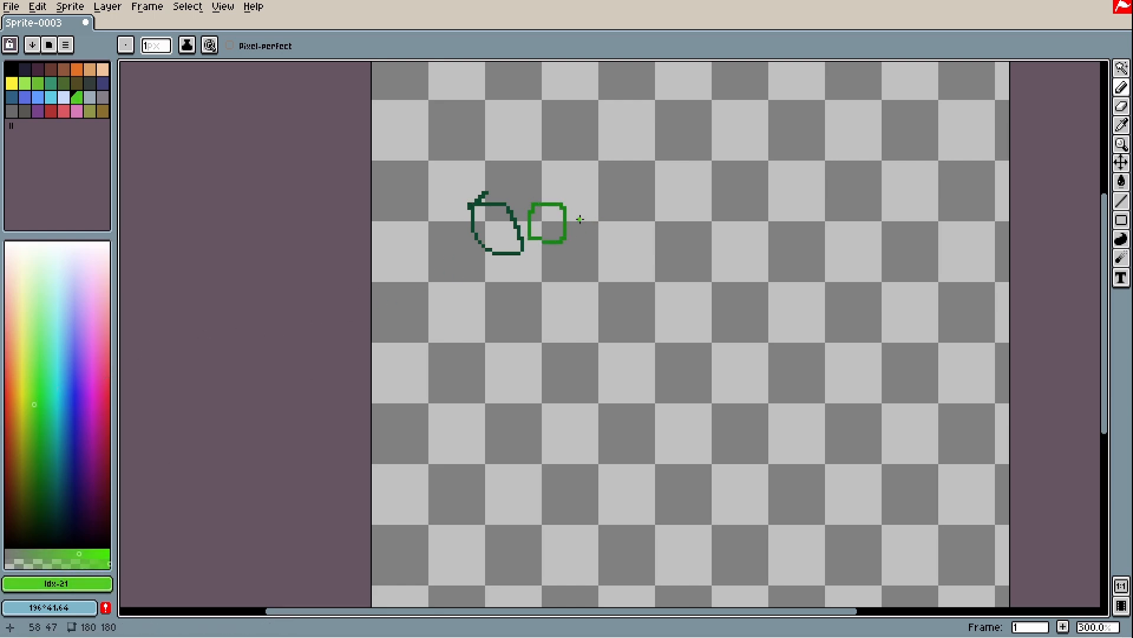
{"action": "left_click_drag", "start_coordinate": [578, 211], "coordinate": [594, 241]}
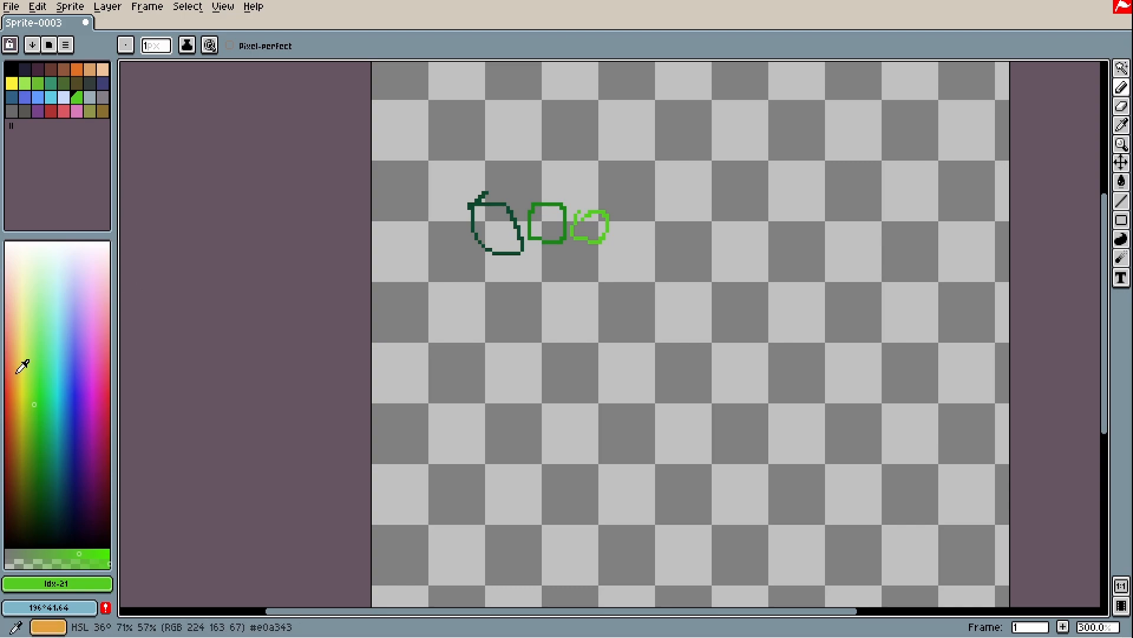
{"action": "left_click", "coordinate": [25, 351]}
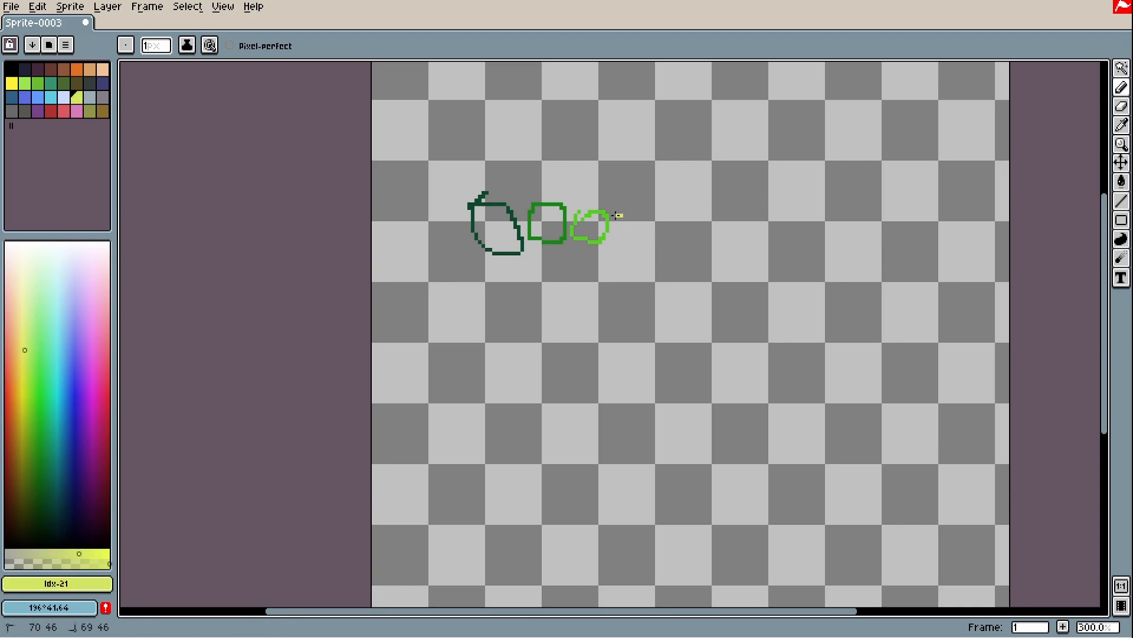
{"action": "left_click_drag", "start_coordinate": [647, 217], "coordinate": [621, 213]}
Step: Fill each of the four swatch outlines with its own outline colour
{"action": "scroll", "coordinate": [601, 218], "scroll_direction": "up", "scroll_amount": 3}
{"action": "left_click", "coordinate": [591, 215], "text": "alt"}
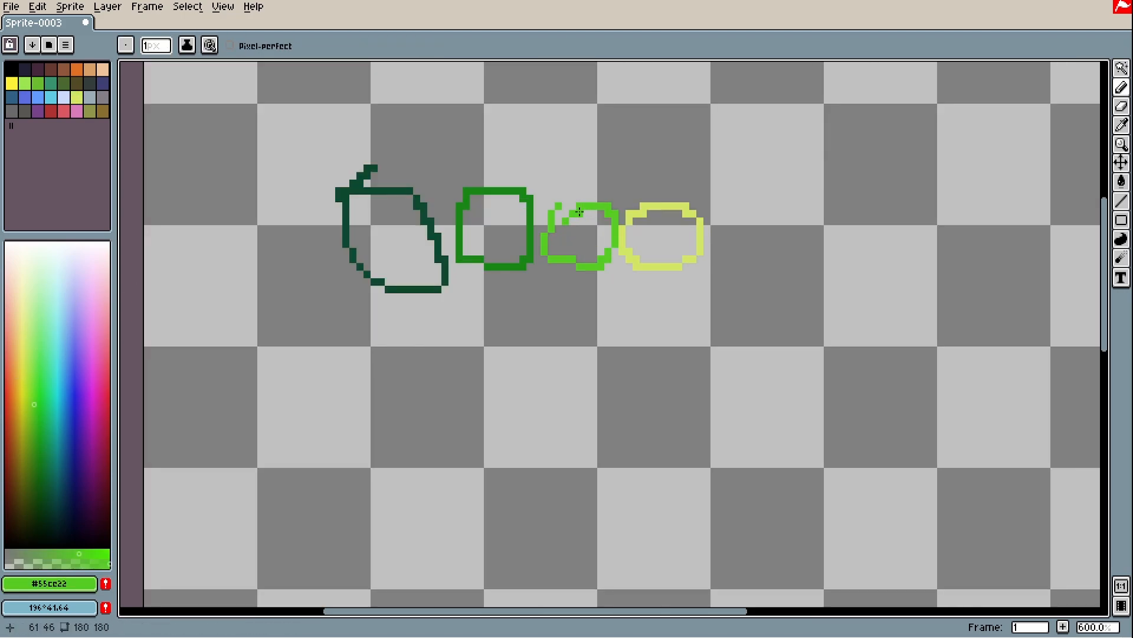
{"action": "key", "text": "g"}
{"action": "left_click", "coordinate": [572, 235]}
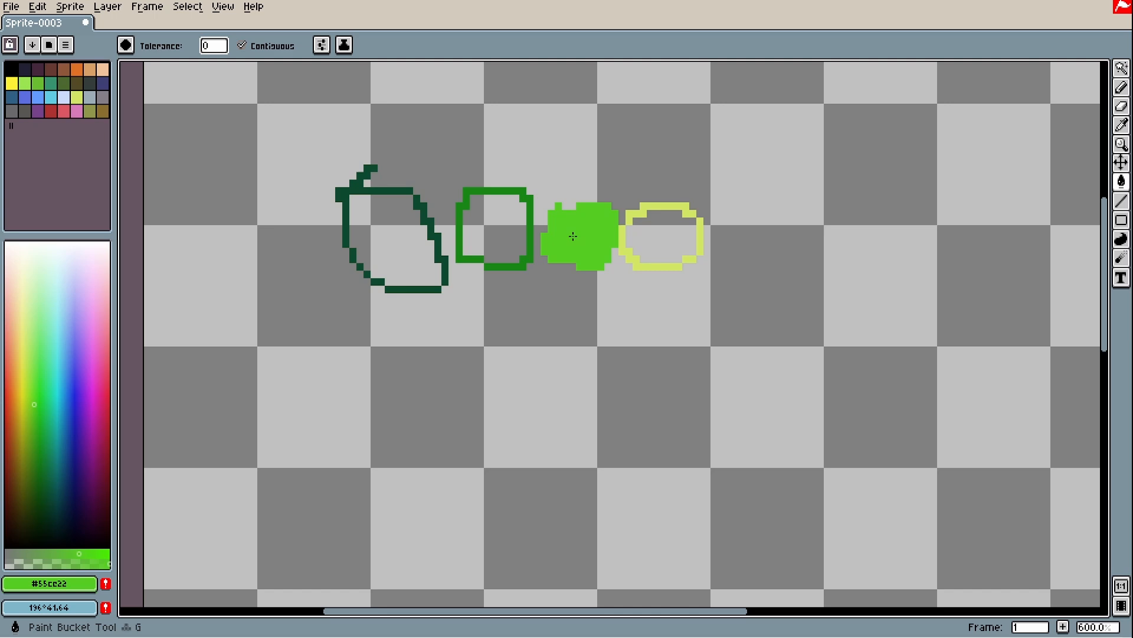
{"action": "left_click", "coordinate": [627, 231], "text": "alt"}
{"action": "left_click", "coordinate": [636, 236]}
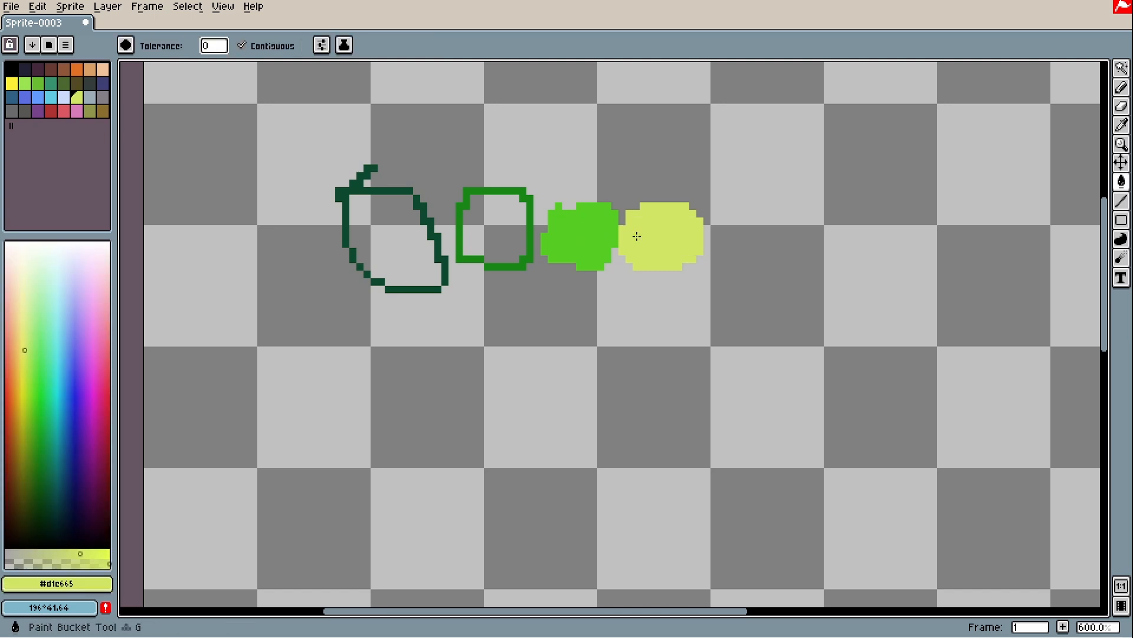
{"action": "left_click", "coordinate": [533, 215], "text": "alt"}
{"action": "left_click", "coordinate": [498, 225]}
{"action": "left_click", "coordinate": [346, 230], "text": "alt"}
{"action": "left_click", "coordinate": [390, 236]}
Step: Erase the protruding pixels along the lower and right edges of the dark green swatch to round it
{"action": "scroll", "coordinate": [500, 254], "scroll_direction": "down", "scroll_amount": 1}
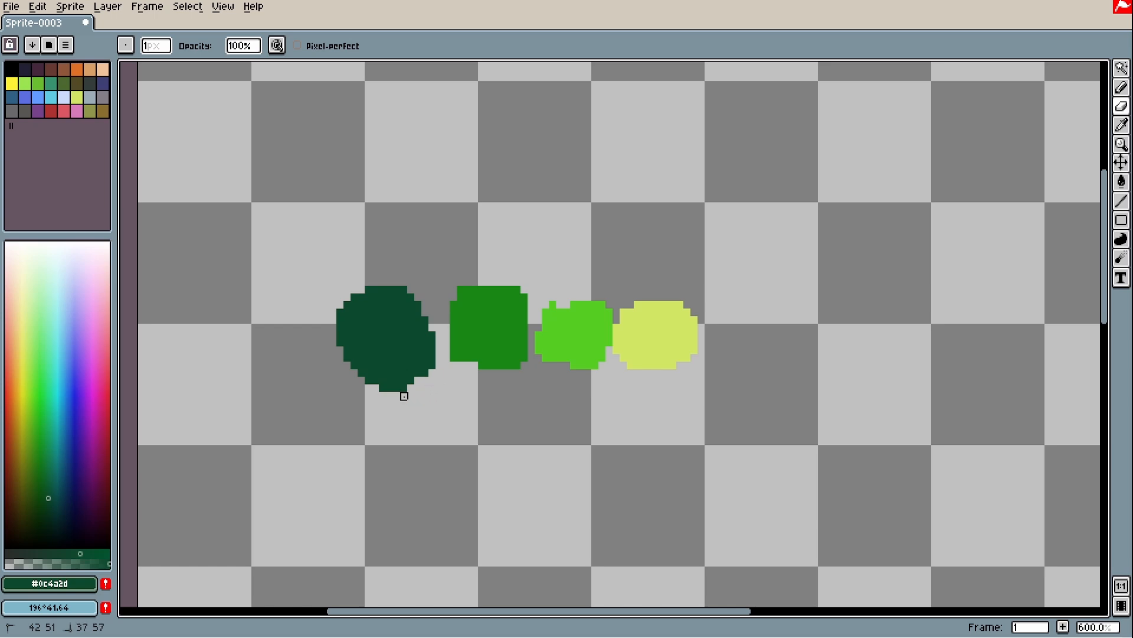
{"action": "left_click_drag", "start_coordinate": [383, 396], "coordinate": [376, 388]}
{"action": "left_click", "coordinate": [390, 388]}
{"action": "left_click_drag", "start_coordinate": [432, 342], "coordinate": [411, 389]}
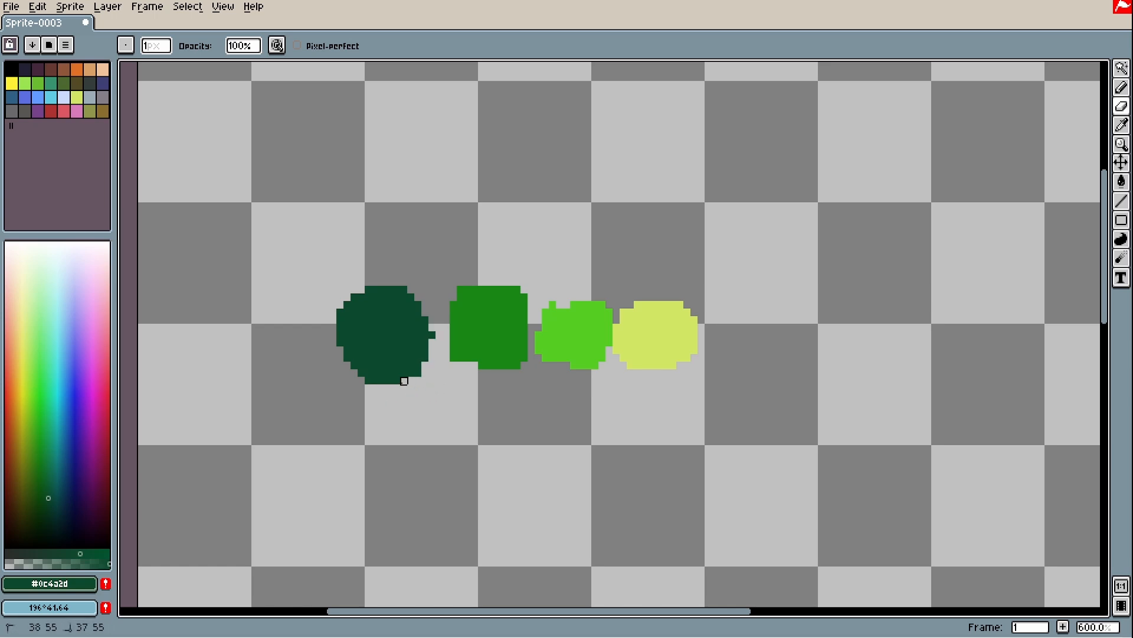
{"action": "key", "text": "ctrl+z"}
Step: Try a near-black teal and a pale green as the drawing colour, and select the whole canvas
{"action": "key", "text": "i"}
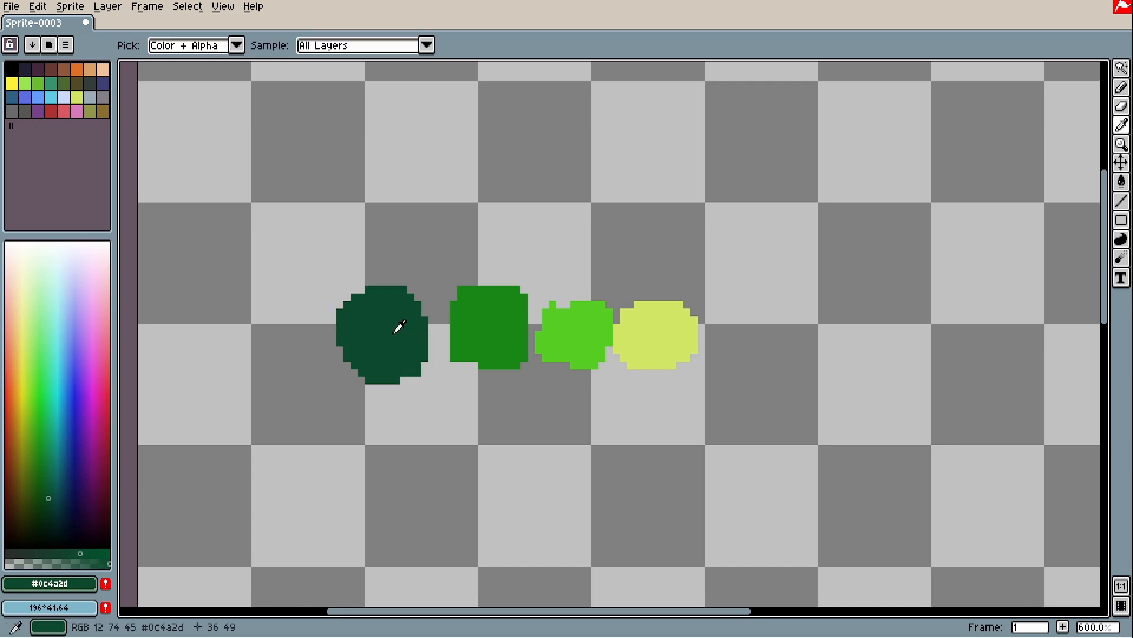
{"action": "left_click", "coordinate": [60, 524]}
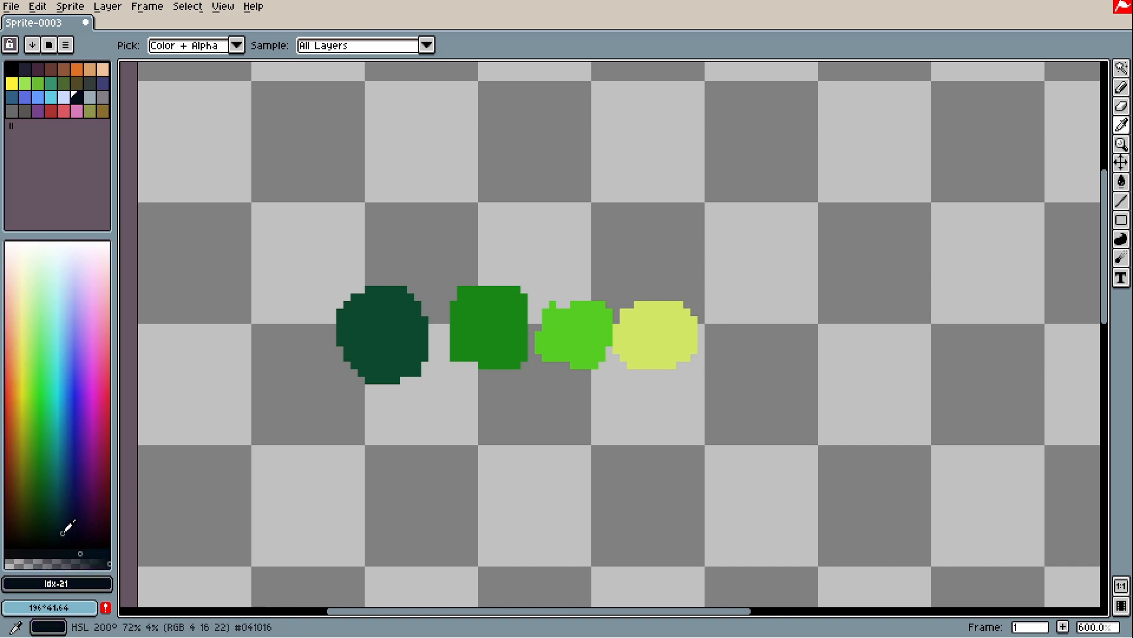
{"action": "left_click", "coordinate": [51, 513]}
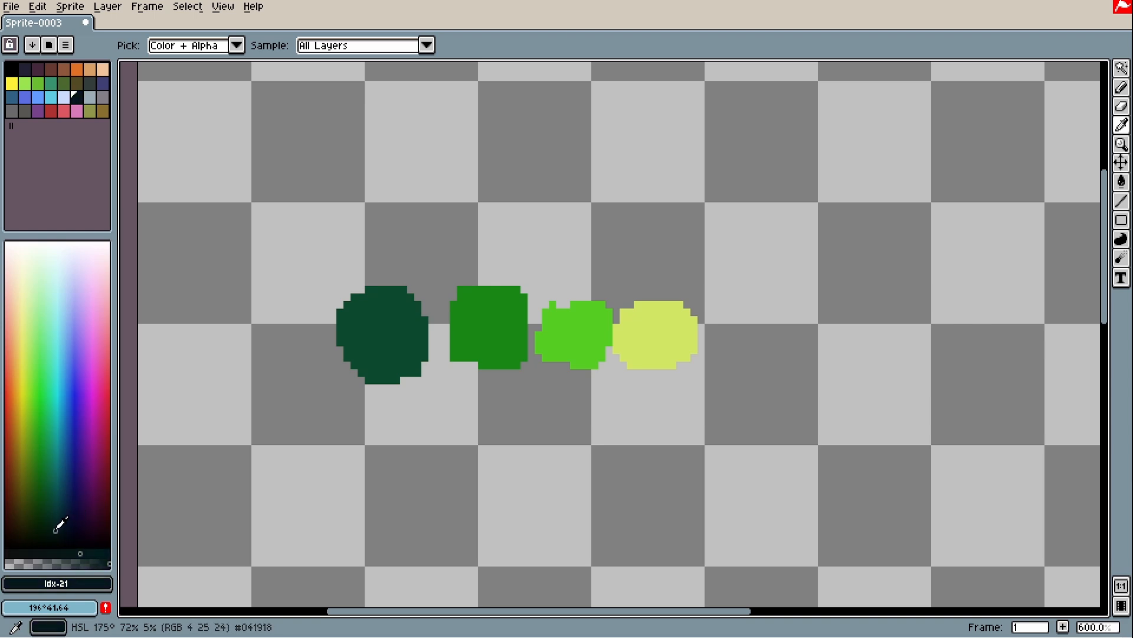
{"action": "left_click", "coordinate": [33, 316]}
{"action": "left_click_drag", "start_coordinate": [34, 316], "coordinate": [36, 285]}
{"action": "key", "text": "e"}
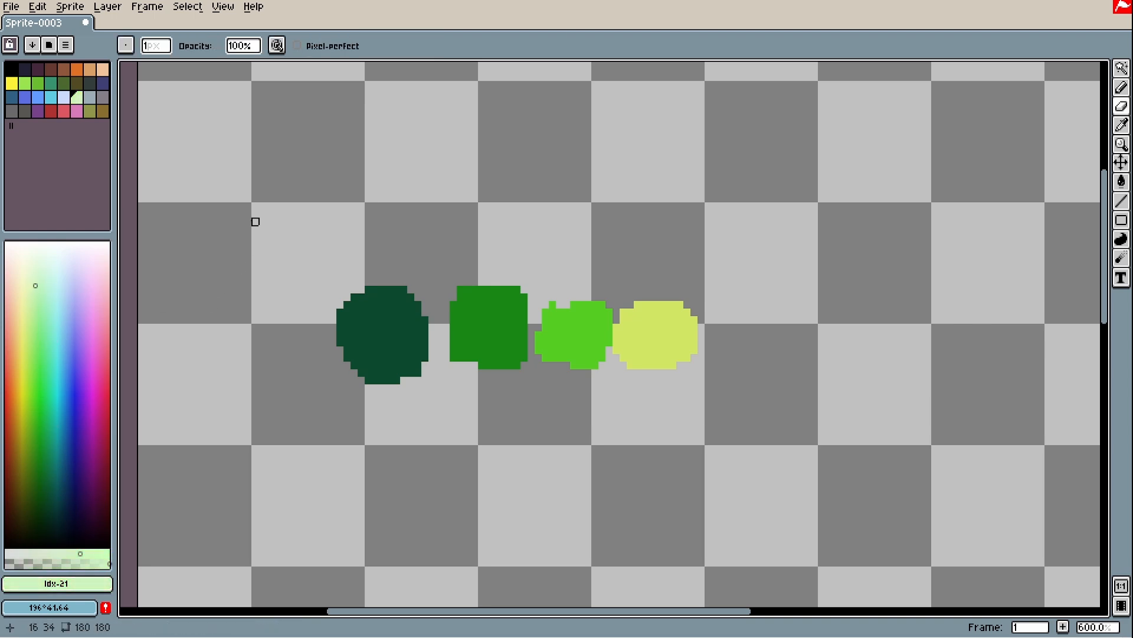
{"action": "key", "text": "ctrl+a"}
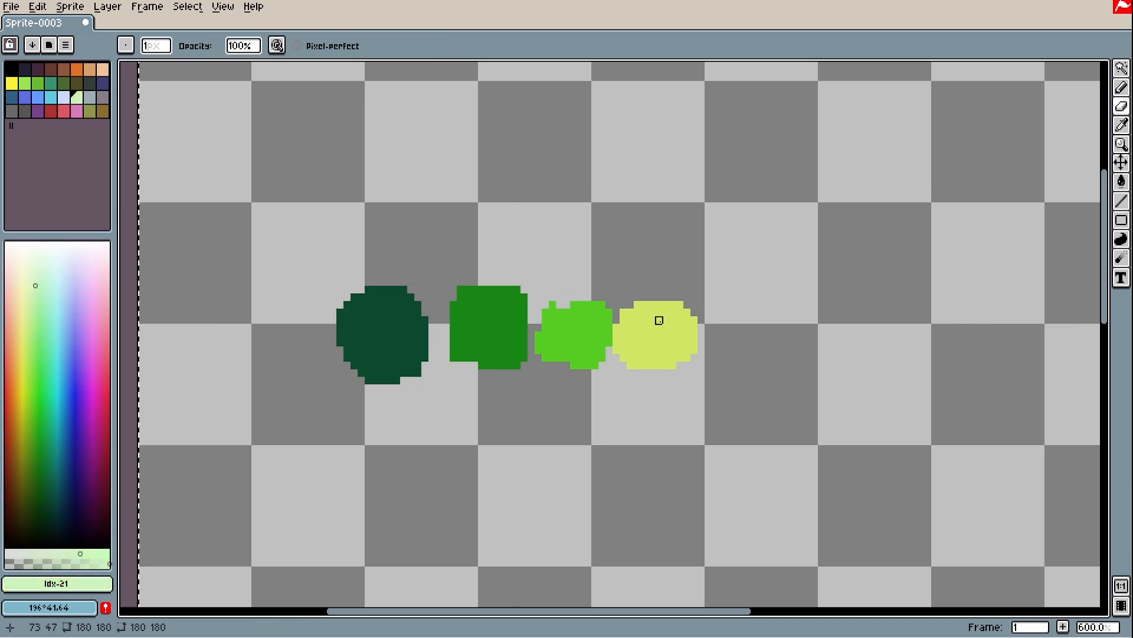
Step: Extend the dark green swatch downward into a tall rounded column filled with #0c4a2d
{"action": "key", "text": "space"}
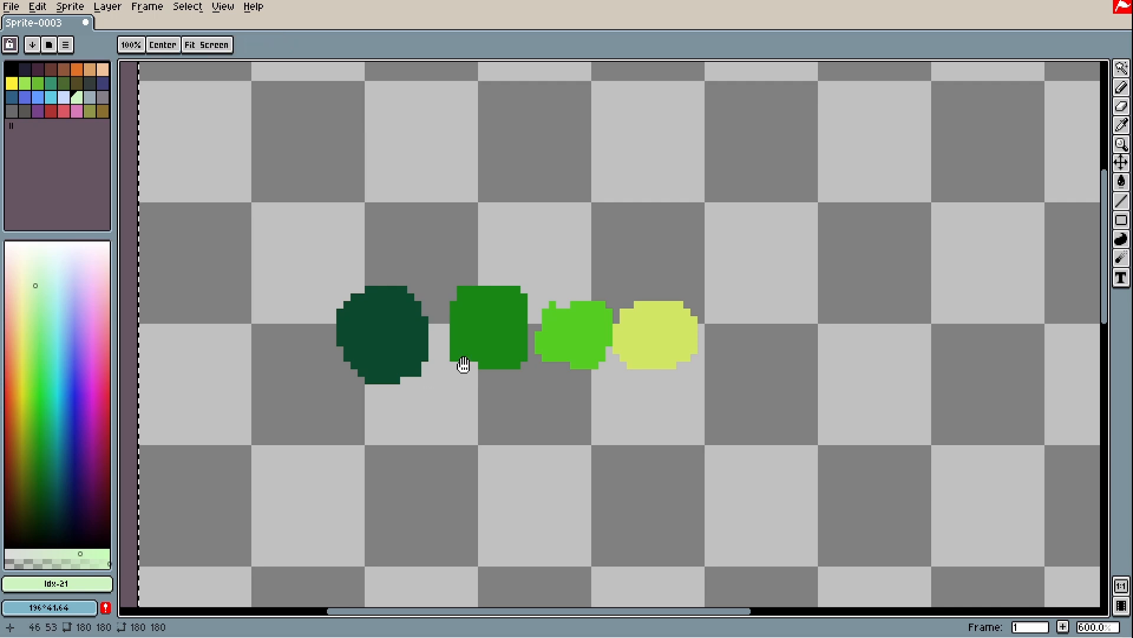
{"action": "mouse_move", "coordinate": [437, 255]}
{"action": "left_mouse_down"}
{"action": "mouse_move", "coordinate": [445, 414]}
{"action": "mouse_move", "coordinate": [389, 437]}
{"action": "mouse_move", "coordinate": [344, 399]}
{"action": "mouse_move", "coordinate": [345, 245]}
{"action": "left_mouse_up"}
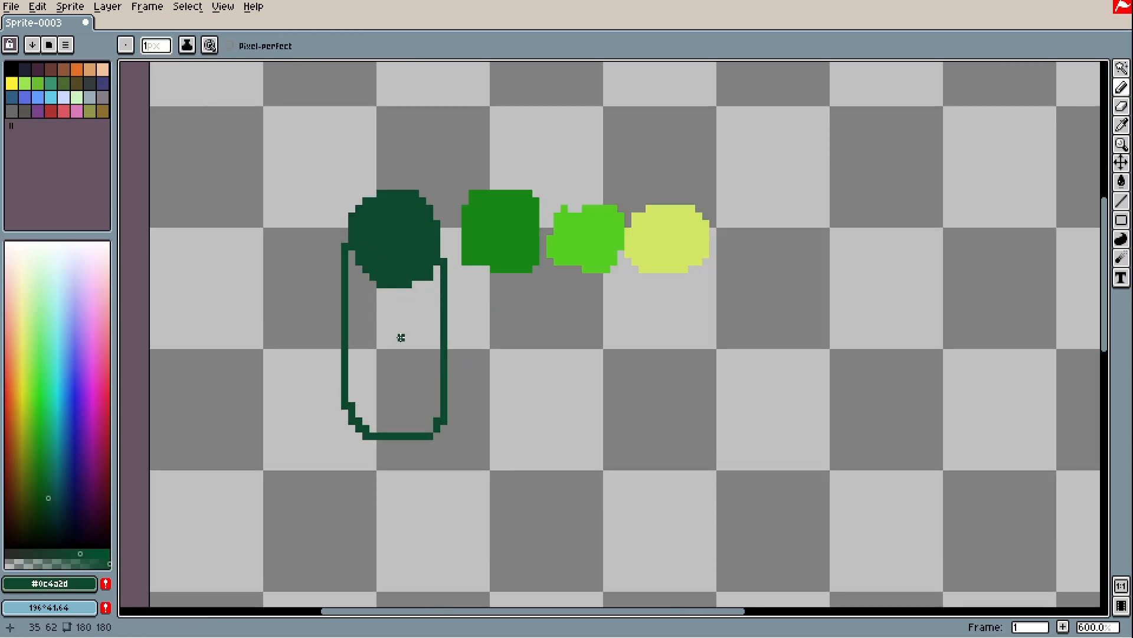
{"action": "key", "text": "g"}
{"action": "left_click", "coordinate": [395, 338]}
Step: Draw a medium blue swatch below the medium green one, beside the column's lower half, and fill it
{"action": "key", "text": "i"}
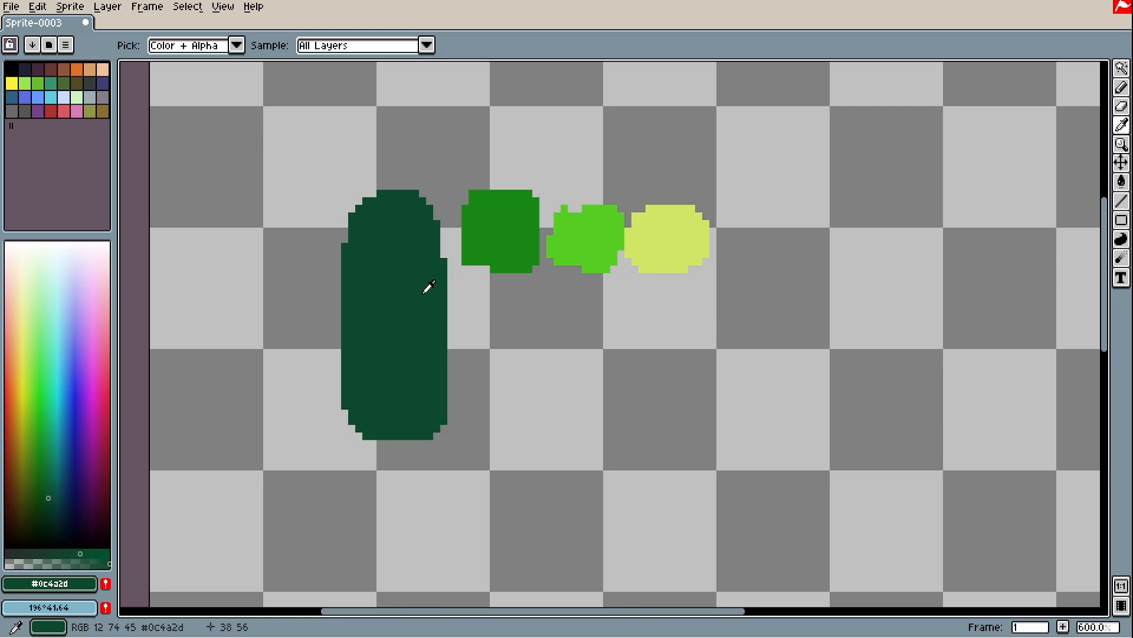
{"action": "left_click", "coordinate": [496, 231]}
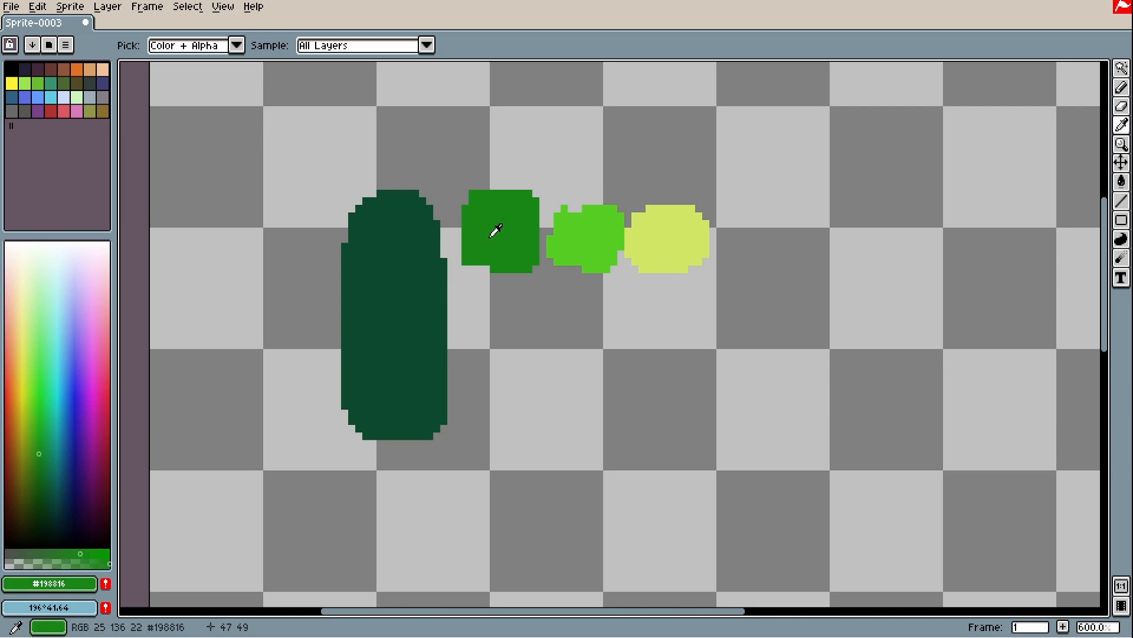
{"action": "left_click", "coordinate": [413, 309]}
{"action": "left_click", "coordinate": [63, 453]}
{"action": "key", "text": "b"}
{"action": "left_click_drag", "start_coordinate": [493, 318], "coordinate": [475, 340]}
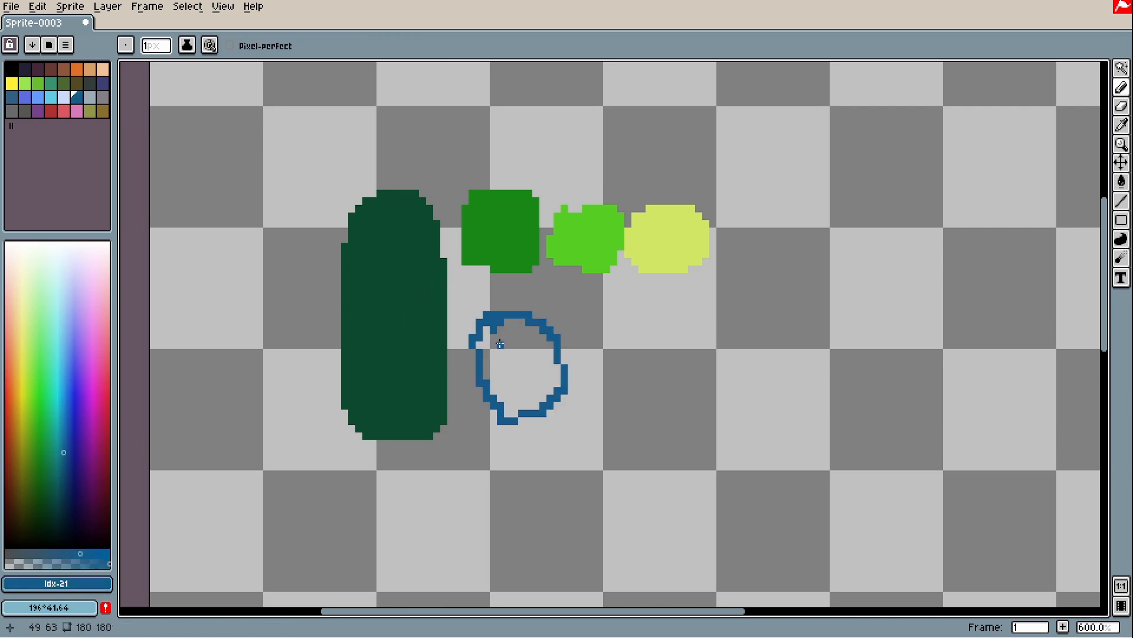
{"action": "key", "text": "g"}
{"action": "left_click", "coordinate": [509, 361]}
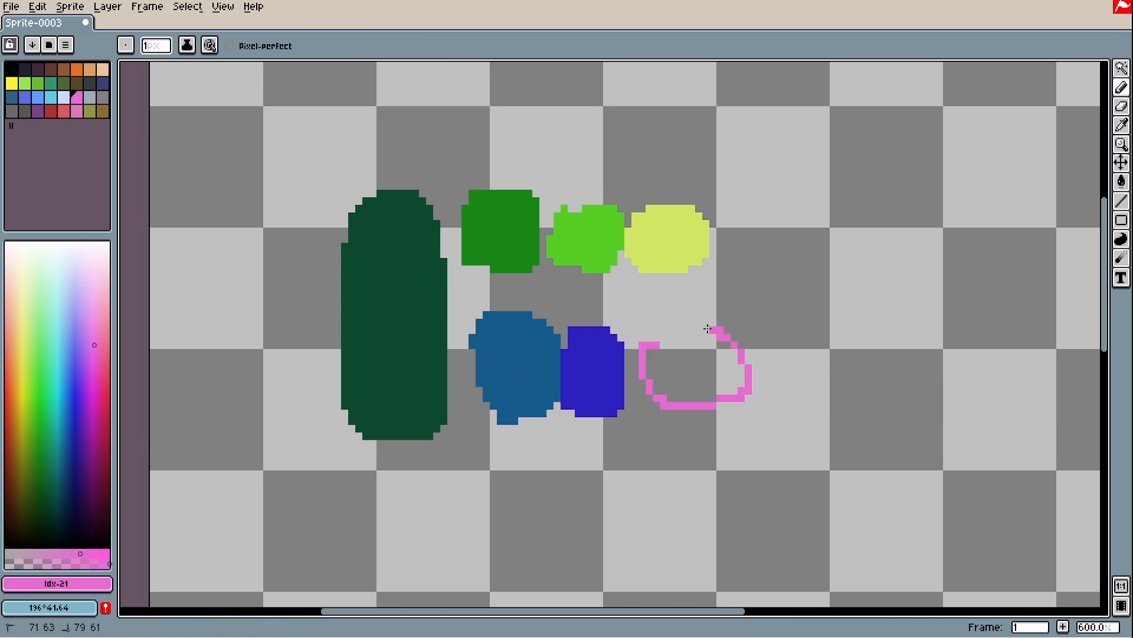
Step: Close the pink swatch outline beside the indigo swatch in the lower row and fill it with pink
{"action": "left_click_drag", "start_coordinate": [708, 328], "coordinate": [642, 339]}
{"action": "key", "text": "g"}
{"action": "left_click", "coordinate": [681, 370]}
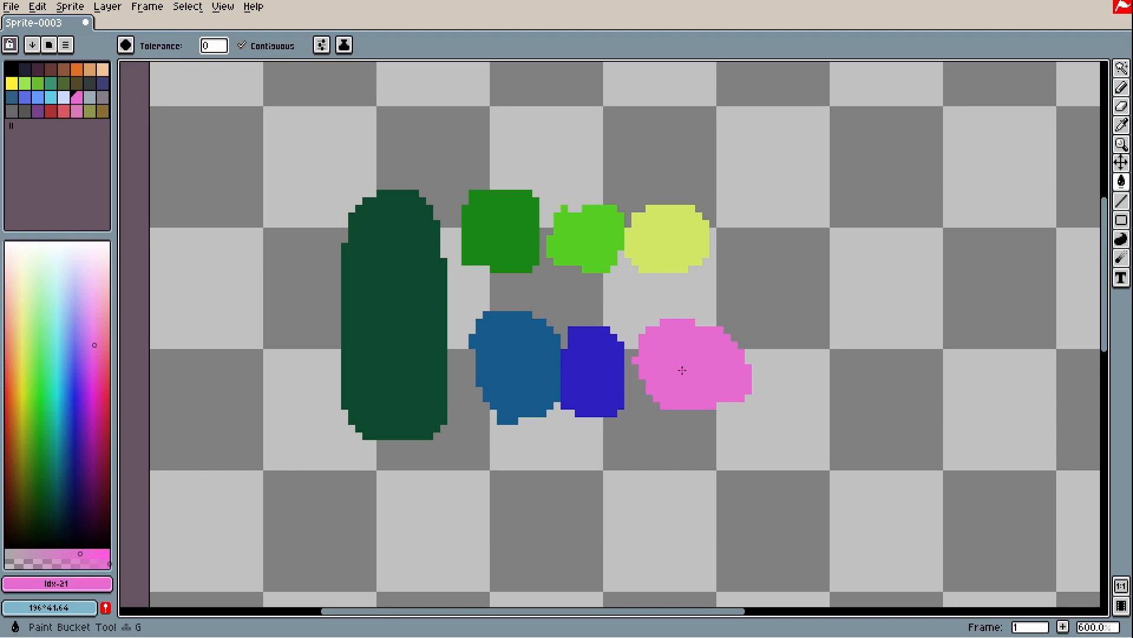
Step: Try erasing a horizontal line across the dark green column just below the upper swatch row
{"action": "key", "text": "b"}
{"action": "key", "text": "e"}
{"action": "left_click_drag", "start_coordinate": [449, 275], "coordinate": [338, 284]}
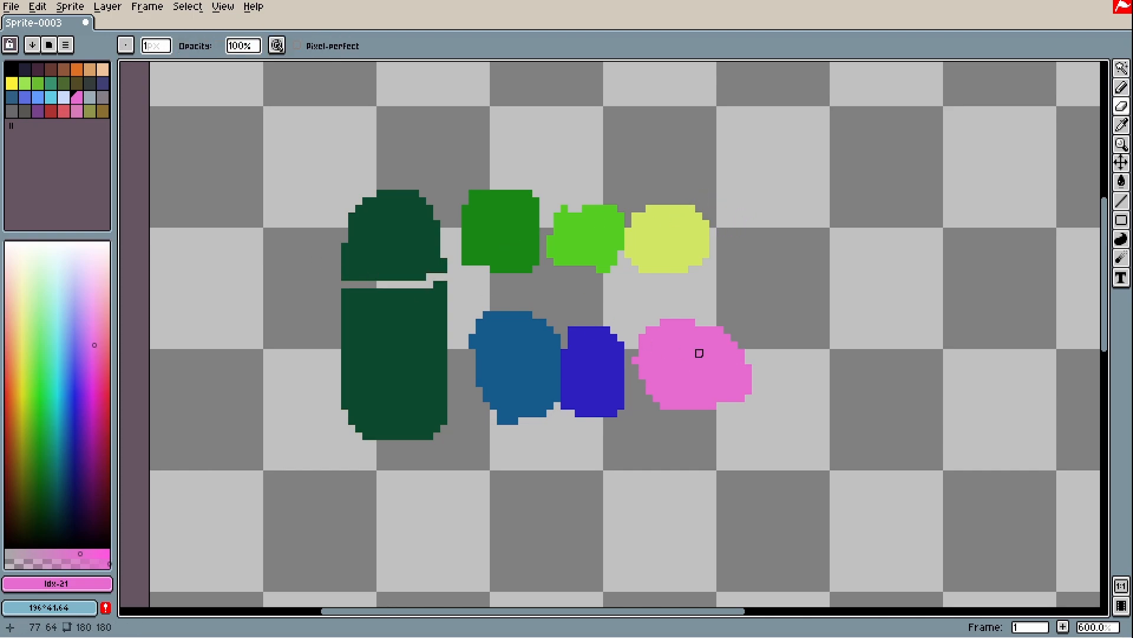
{"action": "key", "text": "v"}
{"action": "key", "text": "ctrl+z"}
Step: Erase a horizontal gap through the dark green column between the two swatch rows and round the lower piece's upper corners
{"action": "key", "text": "e"}
{"action": "mouse_move", "coordinate": [449, 300]}
{"action": "left_mouse_down"}
{"action": "mouse_move", "coordinate": [343, 298]}
{"action": "mouse_move", "coordinate": [399, 301]}
{"action": "mouse_move", "coordinate": [352, 308]}
{"action": "left_mouse_up"}
{"action": "left_click_drag", "start_coordinate": [664, 330], "coordinate": [932, 345]}
{"action": "mouse_move", "coordinate": [860, 337]}
{"action": "left_mouse_down"}
{"action": "mouse_move", "coordinate": [734, 362]}
{"action": "mouse_move", "coordinate": [593, 344]}
{"action": "left_mouse_up"}
{"action": "scroll", "coordinate": [433, 317], "scroll_direction": "up", "scroll_amount": 1}
{"action": "mouse_move", "coordinate": [353, 334]}
{"action": "left_mouse_down"}
{"action": "mouse_move", "coordinate": [297, 354]}
{"action": "mouse_move", "coordinate": [315, 353]}
{"action": "left_mouse_up"}
{"action": "mouse_move", "coordinate": [447, 335]}
{"action": "left_mouse_down"}
{"action": "mouse_move", "coordinate": [448, 364]}
{"action": "mouse_move", "coordinate": [429, 344]}
{"action": "left_mouse_up"}
{"action": "left_click", "coordinate": [448, 375]}
{"action": "scroll", "coordinate": [458, 413], "scroll_direction": "down", "scroll_amount": 1}
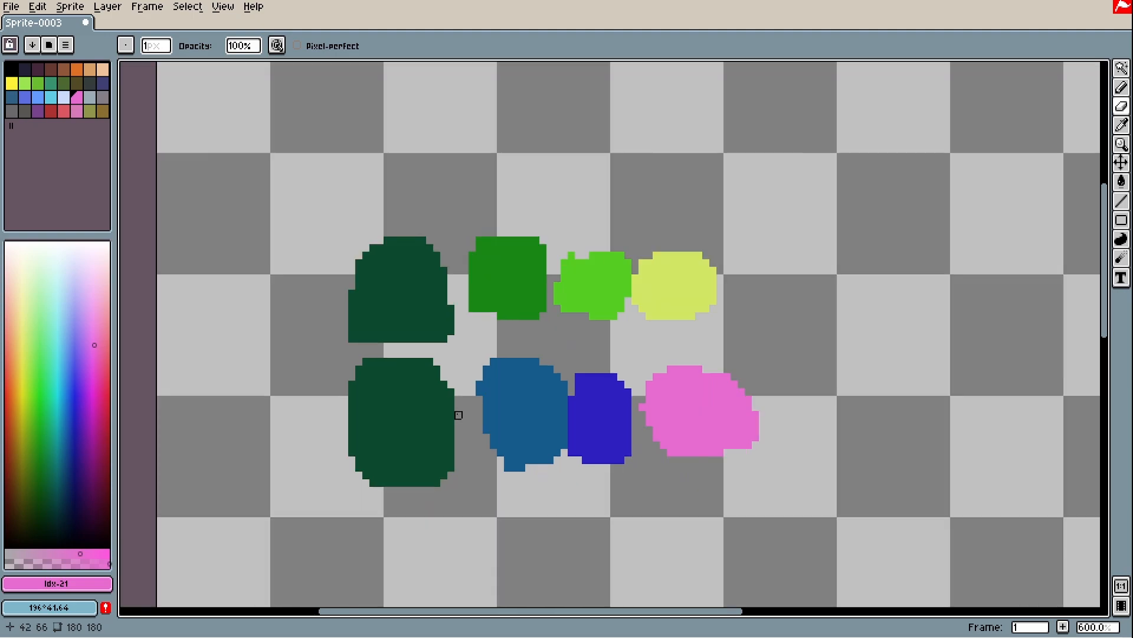
Step: Sample the dark green #0c4a2d and paint over the gap to join the two pieces into one column
{"action": "scroll", "coordinate": [452, 408], "scroll_direction": "up", "scroll_amount": 2}
{"action": "left_click", "coordinate": [443, 390], "text": "alt"}
{"action": "scroll", "coordinate": [448, 384], "scroll_direction": "down", "scroll_amount": 2}
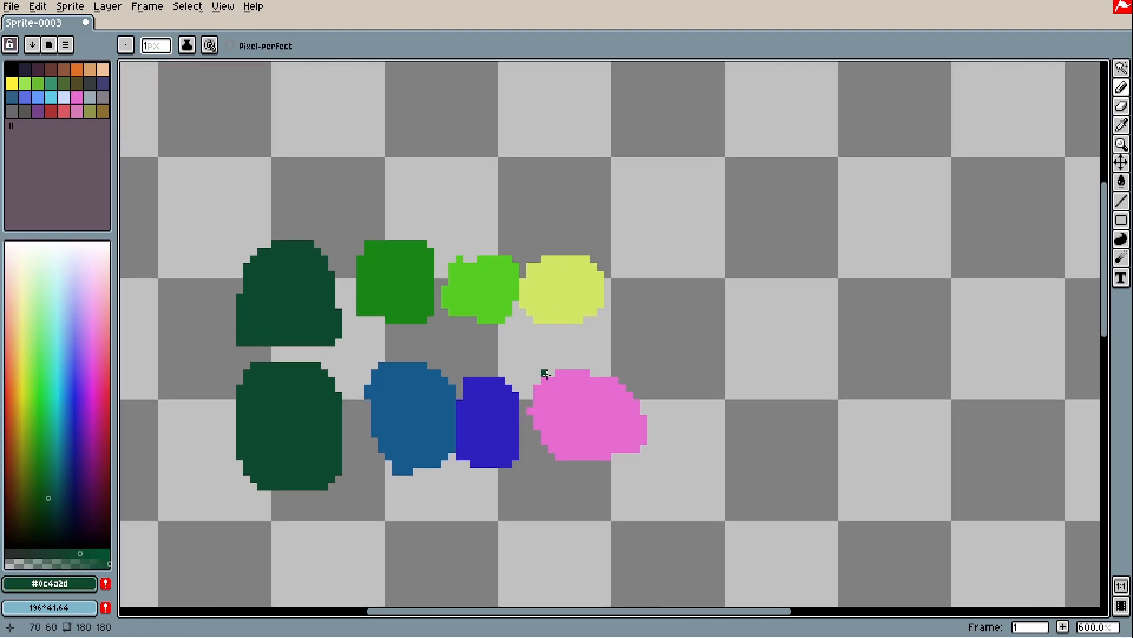
{"action": "scroll", "coordinate": [558, 460], "scroll_direction": "up", "scroll_amount": 1}
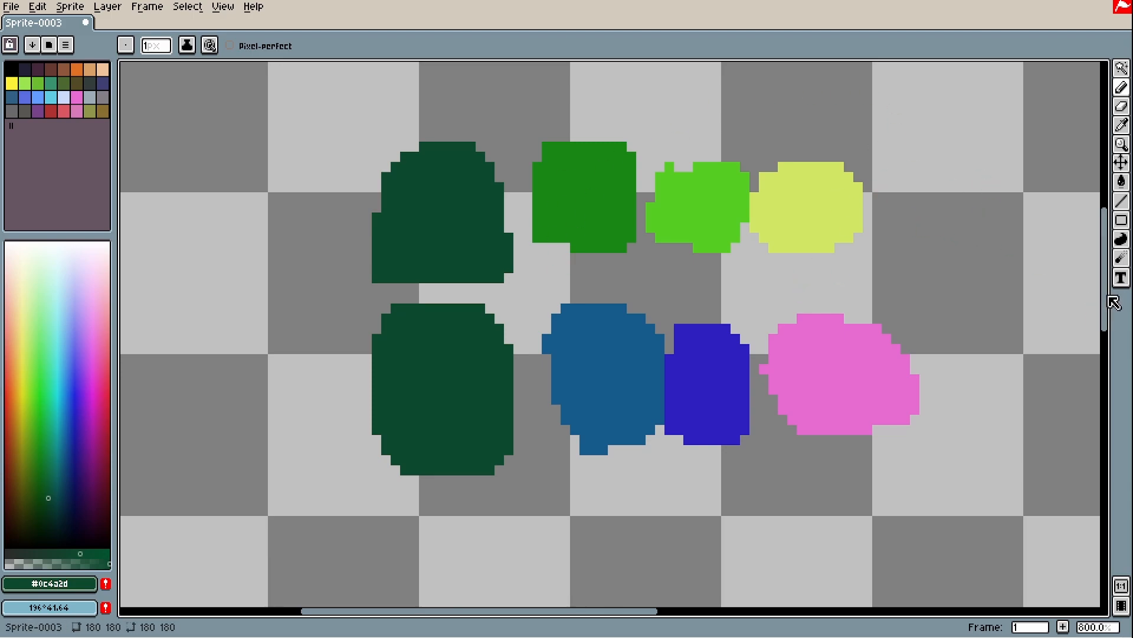
{"action": "scroll", "coordinate": [1112, 293], "scroll_direction": "up", "scroll_amount": 1}
{"action": "left_click_drag", "start_coordinate": [520, 277], "coordinate": [492, 323]}
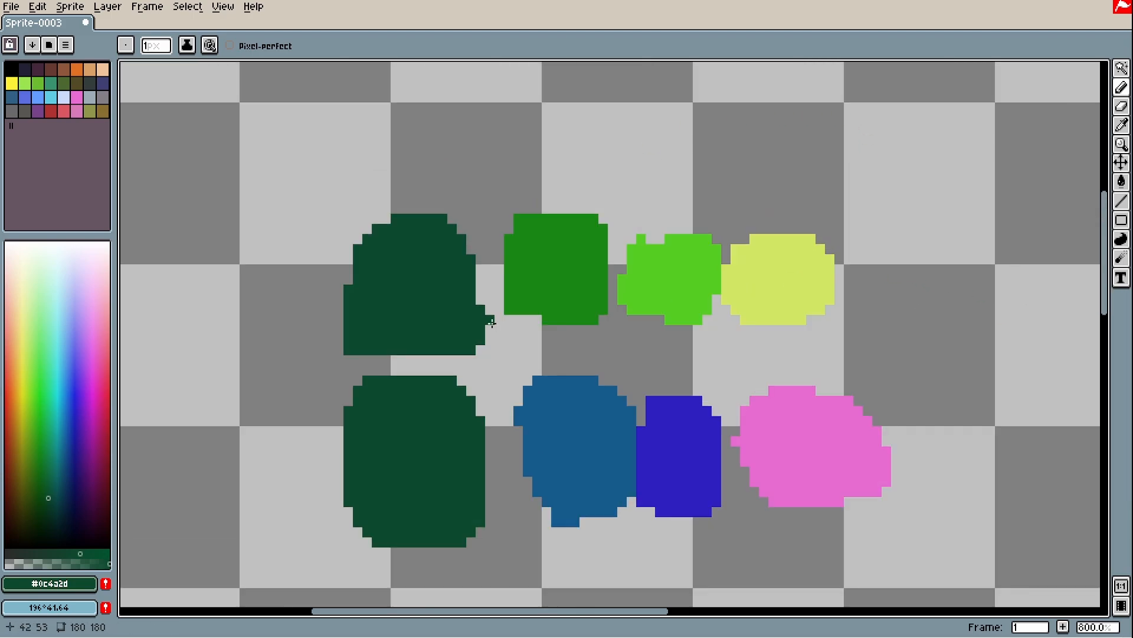
{"action": "left_click_drag", "start_coordinate": [574, 372], "coordinate": [485, 353]}
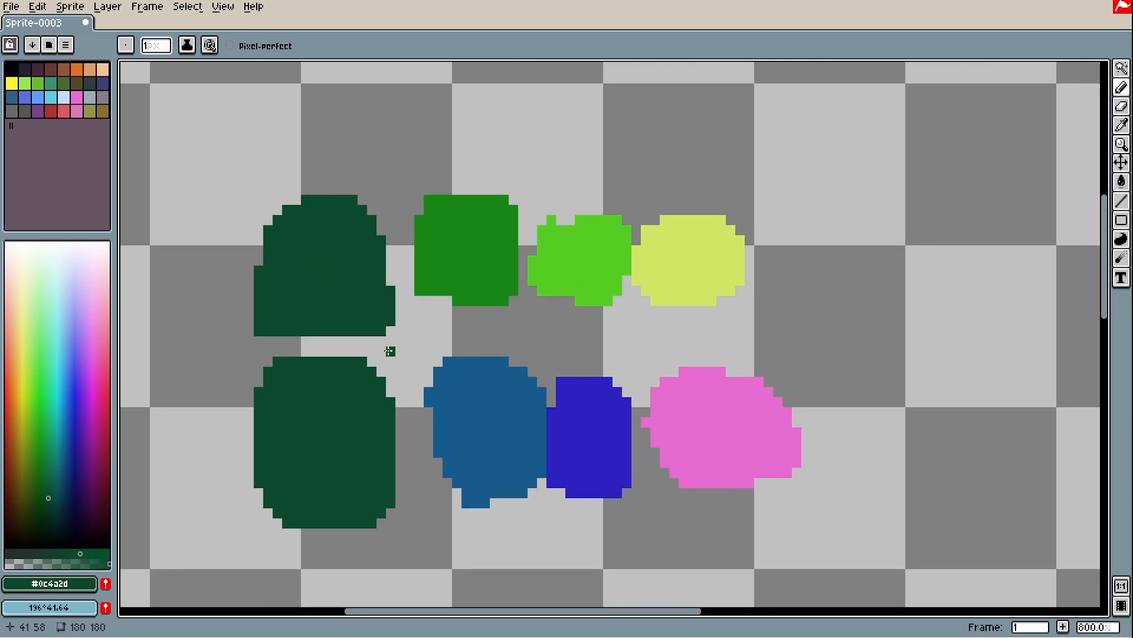
{"action": "left_click_drag", "start_coordinate": [391, 291], "coordinate": [382, 406]}
{"action": "mouse_move", "coordinate": [258, 320]}
{"action": "left_mouse_down"}
{"action": "mouse_move", "coordinate": [256, 405]}
{"action": "mouse_move", "coordinate": [275, 325]}
{"action": "mouse_move", "coordinate": [321, 329]}
{"action": "mouse_move", "coordinate": [318, 280]}
{"action": "mouse_move", "coordinate": [288, 324]}
{"action": "mouse_move", "coordinate": [290, 354]}
{"action": "mouse_move", "coordinate": [334, 368]}
{"action": "mouse_move", "coordinate": [338, 343]}
{"action": "mouse_move", "coordinate": [382, 324]}
{"action": "mouse_move", "coordinate": [345, 354]}
{"action": "left_mouse_up"}
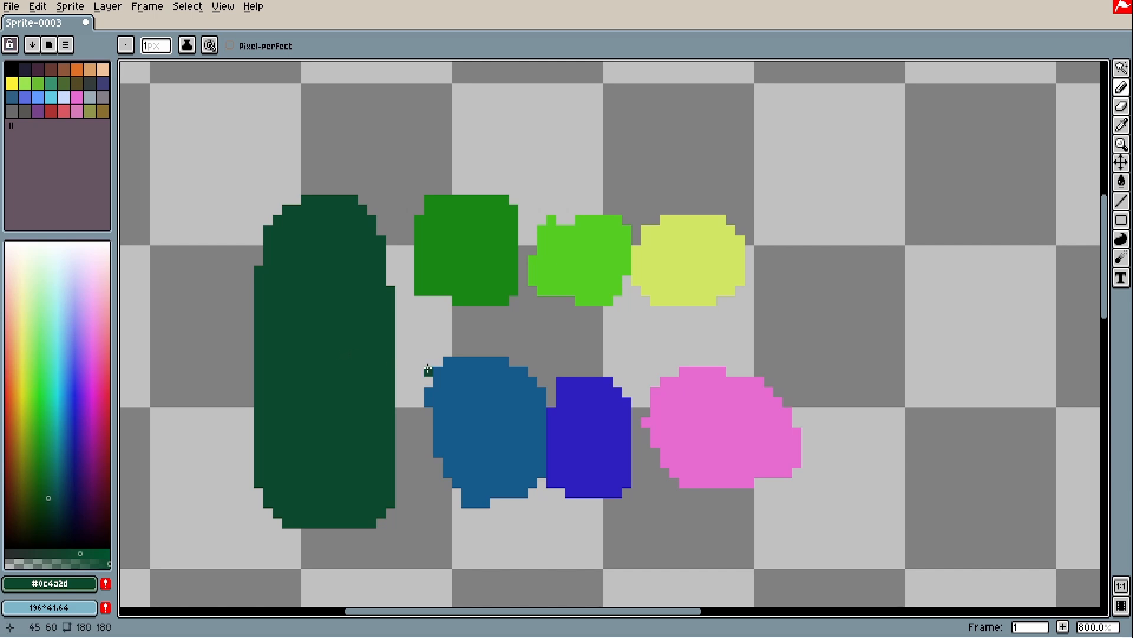
Step: Erase a thin horizontal gap across the dark green column between the rows and trim the corner pixels beside it
{"action": "mouse_move", "coordinate": [683, 351]}
{"action": "left_mouse_down"}
{"action": "mouse_move", "coordinate": [575, 350]}
{"action": "mouse_move", "coordinate": [809, 364]}
{"action": "mouse_move", "coordinate": [759, 360]}
{"action": "left_mouse_up"}
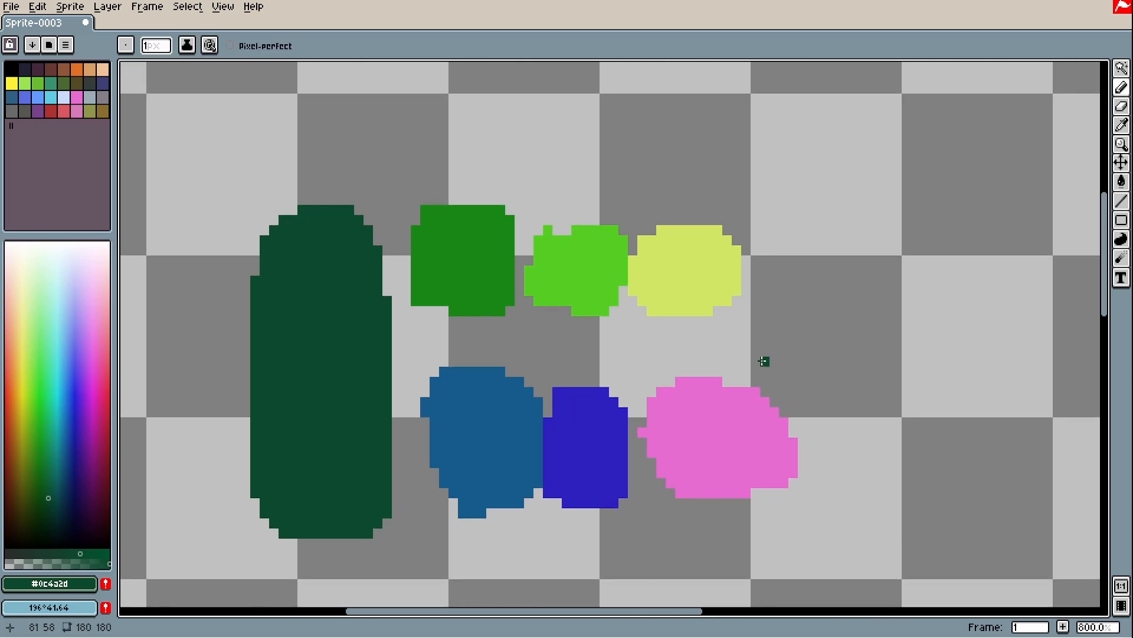
{"action": "key", "text": "e"}
{"action": "left_click_drag", "start_coordinate": [433, 352], "coordinate": [234, 352]}
{"action": "left_click_drag", "start_coordinate": [388, 342], "coordinate": [387, 361]}
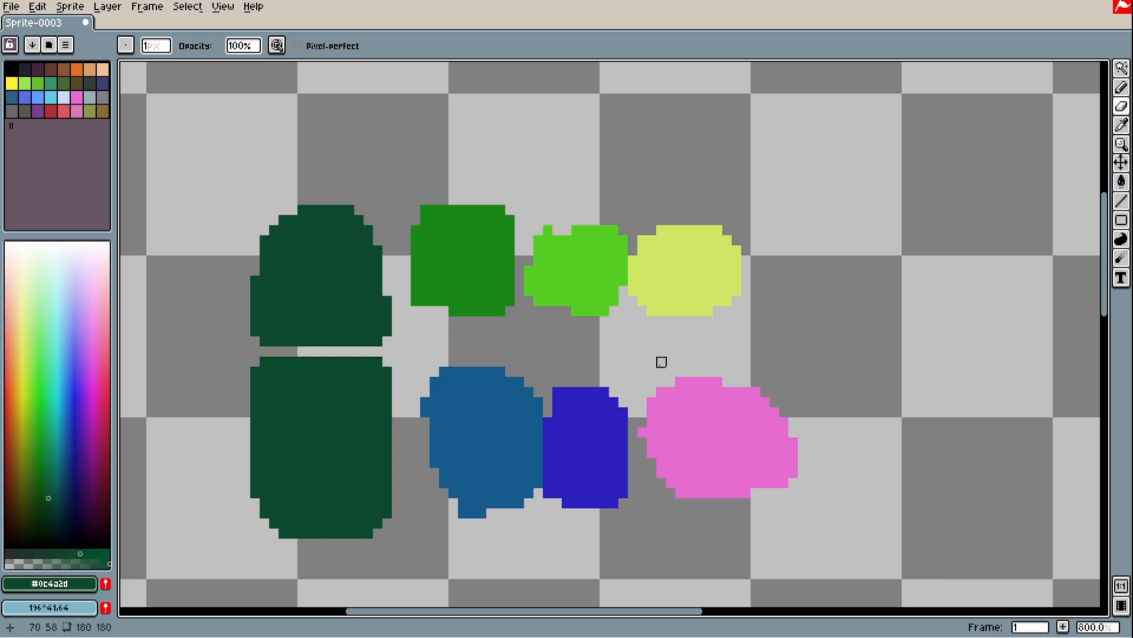
Step: Draw a large rounded dark green shape in the empty area to the right of the swatches and fill it
{"action": "left_click_drag", "start_coordinate": [766, 334], "coordinate": [691, 346]}
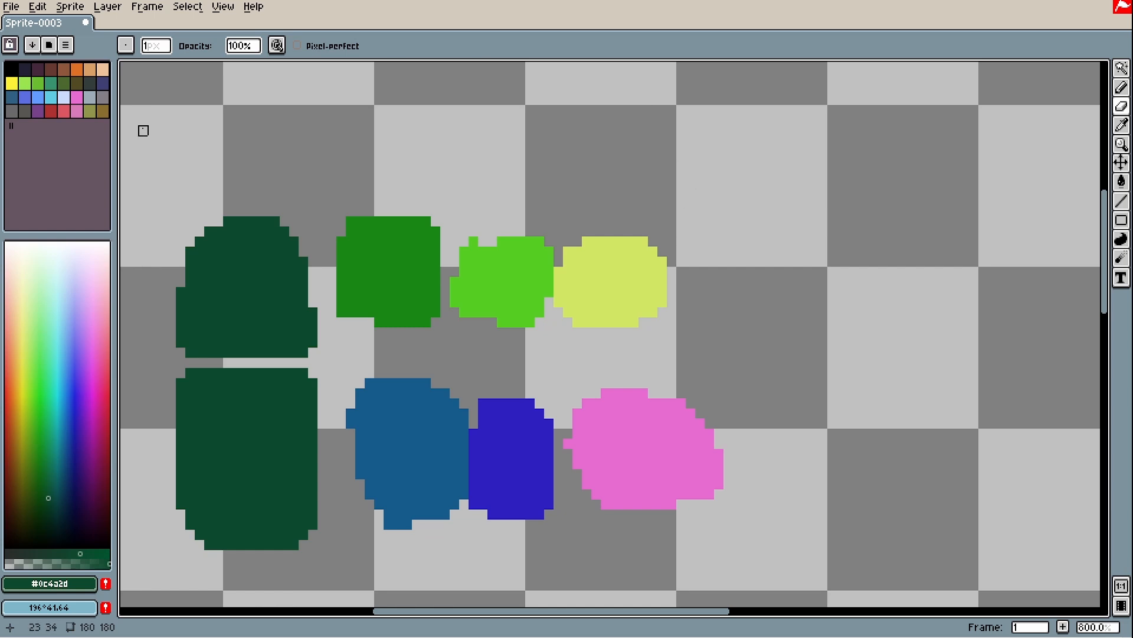
{"action": "left_click_drag", "start_coordinate": [360, 455], "coordinate": [337, 453]}
{"action": "key", "text": "b"}
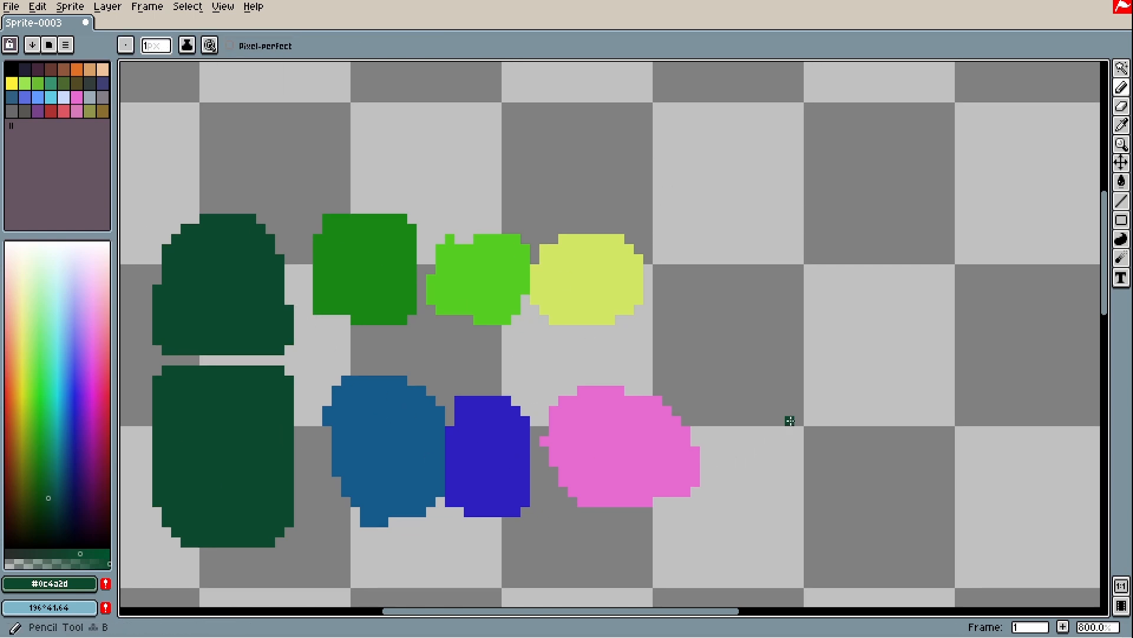
{"action": "mouse_move", "coordinate": [931, 468]}
{"action": "left_mouse_down"}
{"action": "mouse_move", "coordinate": [884, 313]}
{"action": "mouse_move", "coordinate": [1049, 359]}
{"action": "mouse_move", "coordinate": [962, 470]}
{"action": "mouse_move", "coordinate": [921, 469]}
{"action": "left_mouse_up"}
{"action": "key", "text": "g"}
{"action": "left_click", "coordinate": [874, 437]}
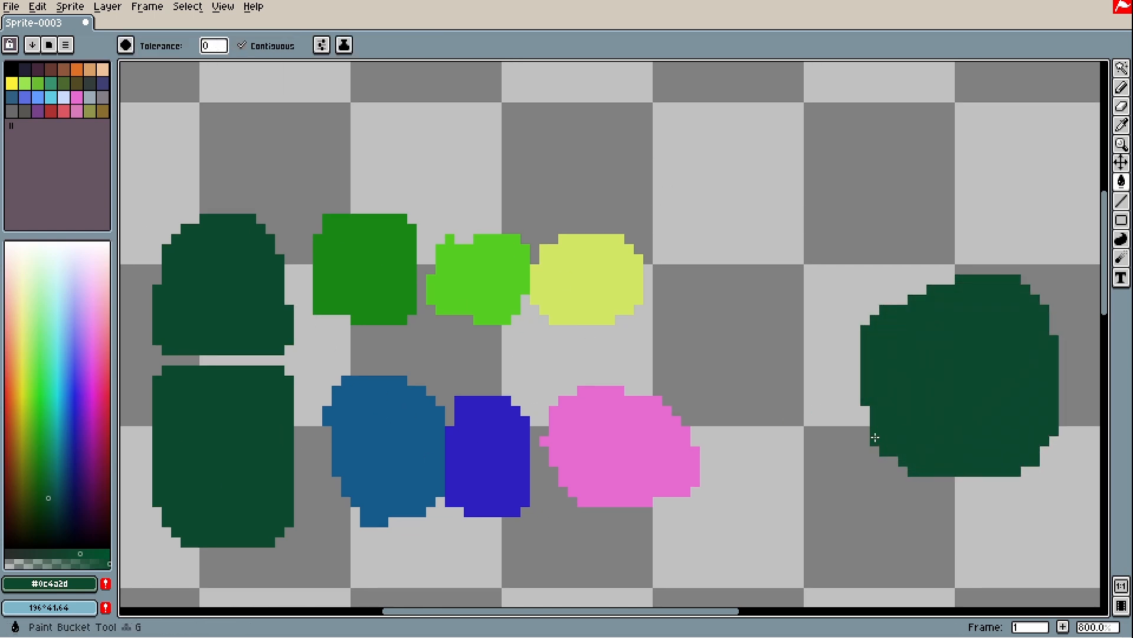
Step: Sample the indigo swatch #2e1fc0, draw a curved dividing line across the large dark green shape, and fill the area above it
{"action": "left_click", "coordinate": [498, 451], "text": "alt"}
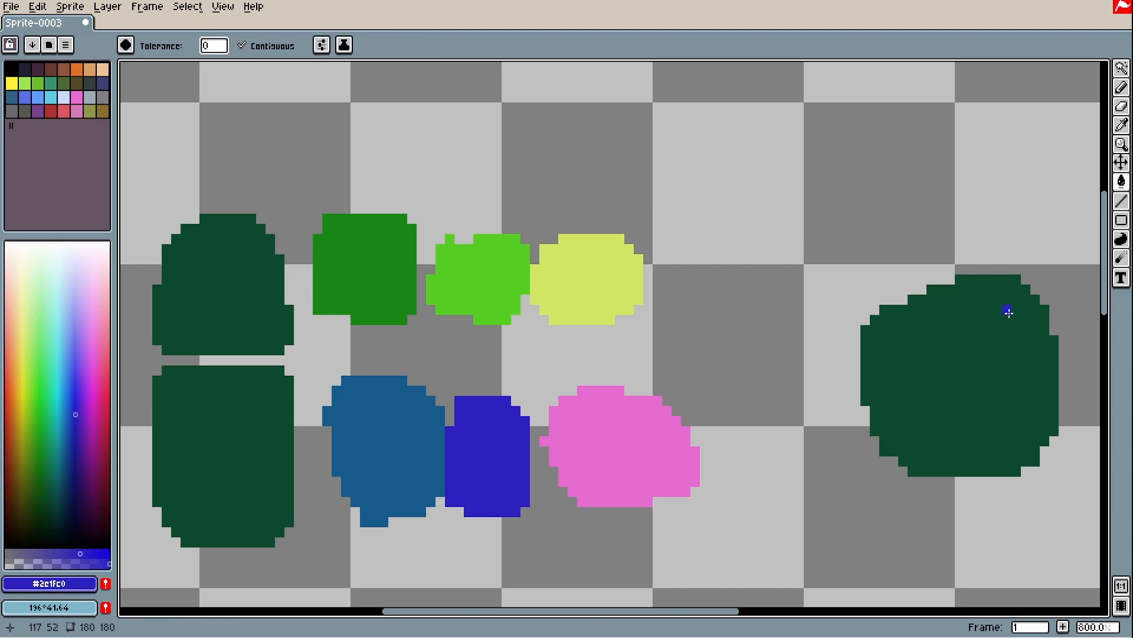
{"action": "key", "text": "b"}
{"action": "mouse_move", "coordinate": [1052, 338]}
{"action": "left_mouse_down"}
{"action": "mouse_move", "coordinate": [965, 426]}
{"action": "mouse_move", "coordinate": [870, 404]}
{"action": "left_mouse_up"}
{"action": "key", "text": "g"}
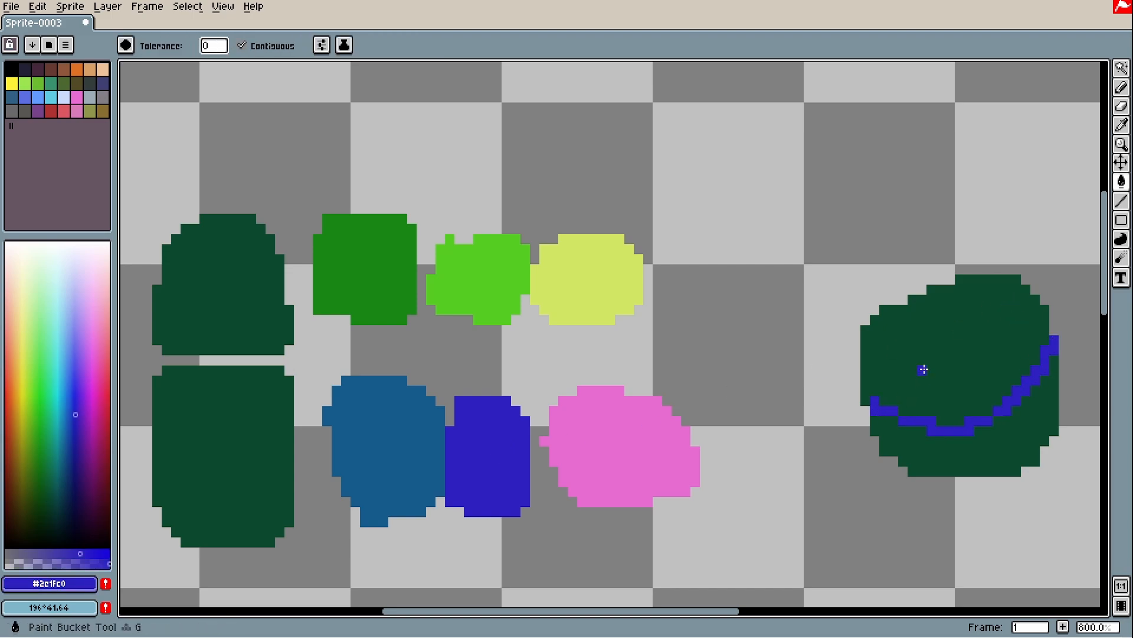
{"action": "left_click", "coordinate": [925, 370]}
{"action": "scroll", "coordinate": [969, 458], "scroll_direction": "down", "scroll_amount": 1}
{"action": "scroll", "coordinate": [923, 439], "scroll_direction": "up", "scroll_amount": 1}
Step: Sample the medium green swatch #198816 and fill the indigo upper area of the large shape with it
{"action": "left_click", "coordinate": [388, 283], "text": "alt"}
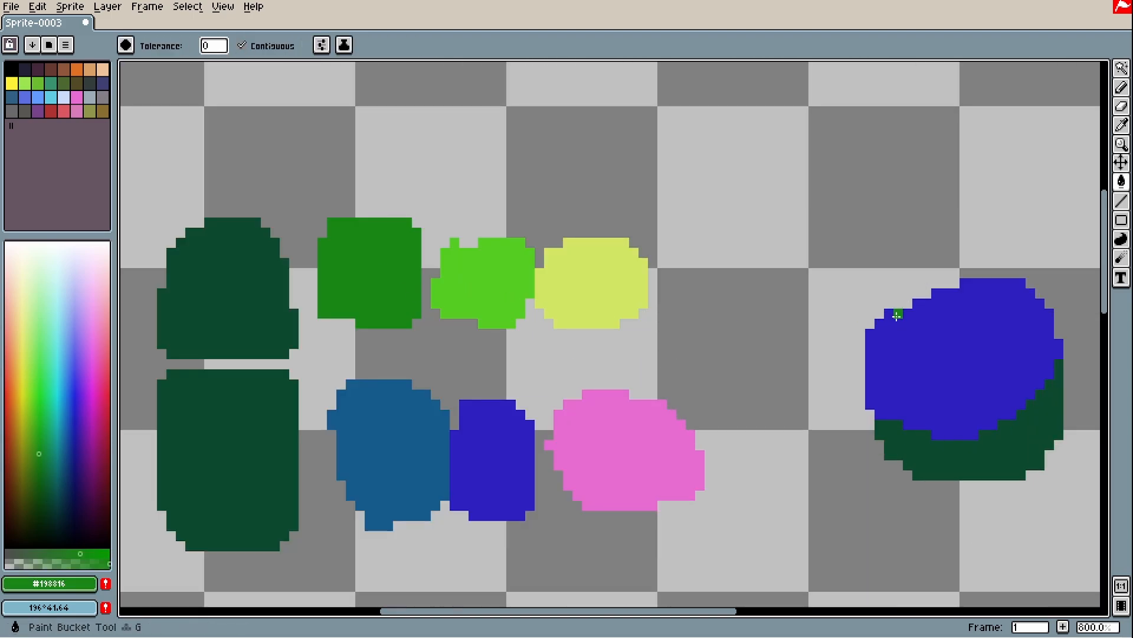
{"action": "left_click", "coordinate": [899, 316]}
{"action": "scroll", "coordinate": [984, 420], "scroll_direction": "down", "scroll_amount": 2}
{"action": "mouse_move", "coordinate": [984, 420]}
{"action": "left_mouse_down"}
{"action": "mouse_move", "coordinate": [898, 418]}
{"action": "mouse_move", "coordinate": [901, 443]}
{"action": "left_mouse_up"}
{"action": "scroll", "coordinate": [913, 420], "scroll_direction": "up", "scroll_amount": 3}
{"action": "scroll", "coordinate": [915, 434], "scroll_direction": "down", "scroll_amount": 2}
{"action": "scroll", "coordinate": [901, 443], "scroll_direction": "up", "scroll_amount": 1}
Step: Sample the dark green #0c4a2d and touch up the shadow boundary at the large shape's left edge with the pencil
{"action": "left_click", "coordinate": [898, 468], "text": "alt"}
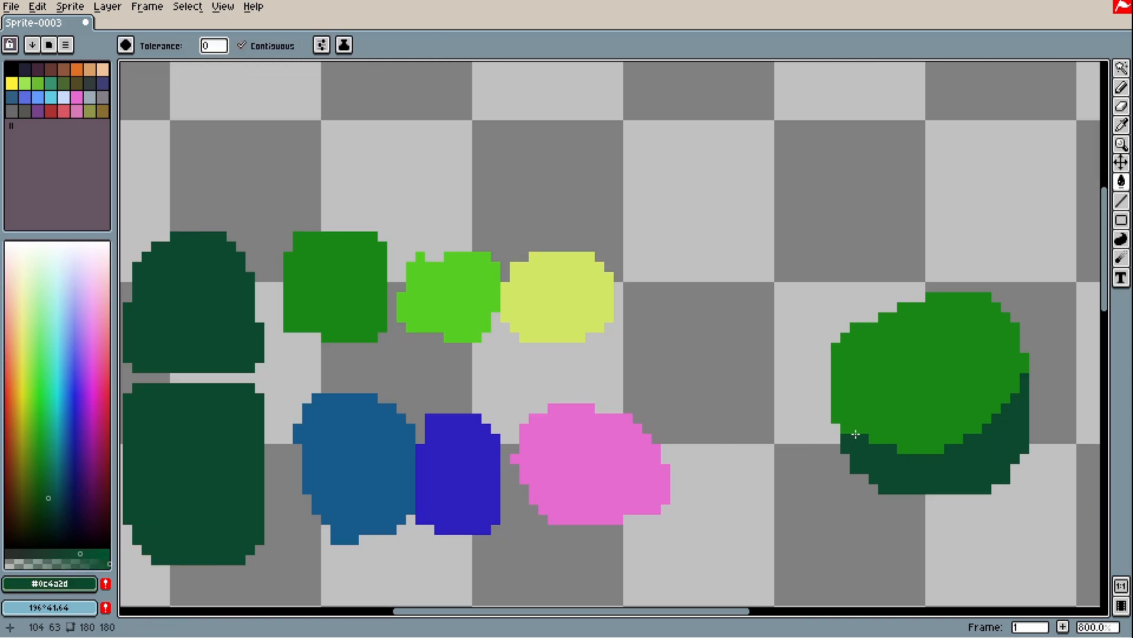
{"action": "key", "text": "b"}
{"action": "left_click_drag", "start_coordinate": [836, 420], "coordinate": [846, 432]}
{"action": "mouse_move", "coordinate": [1002, 451]}
{"action": "left_mouse_down"}
{"action": "mouse_move", "coordinate": [879, 443]}
{"action": "mouse_move", "coordinate": [907, 468]}
{"action": "left_mouse_up"}
{"action": "scroll", "coordinate": [893, 453], "scroll_direction": "down", "scroll_amount": 2}
{"action": "scroll", "coordinate": [896, 382], "scroll_direction": "up", "scroll_amount": 2}
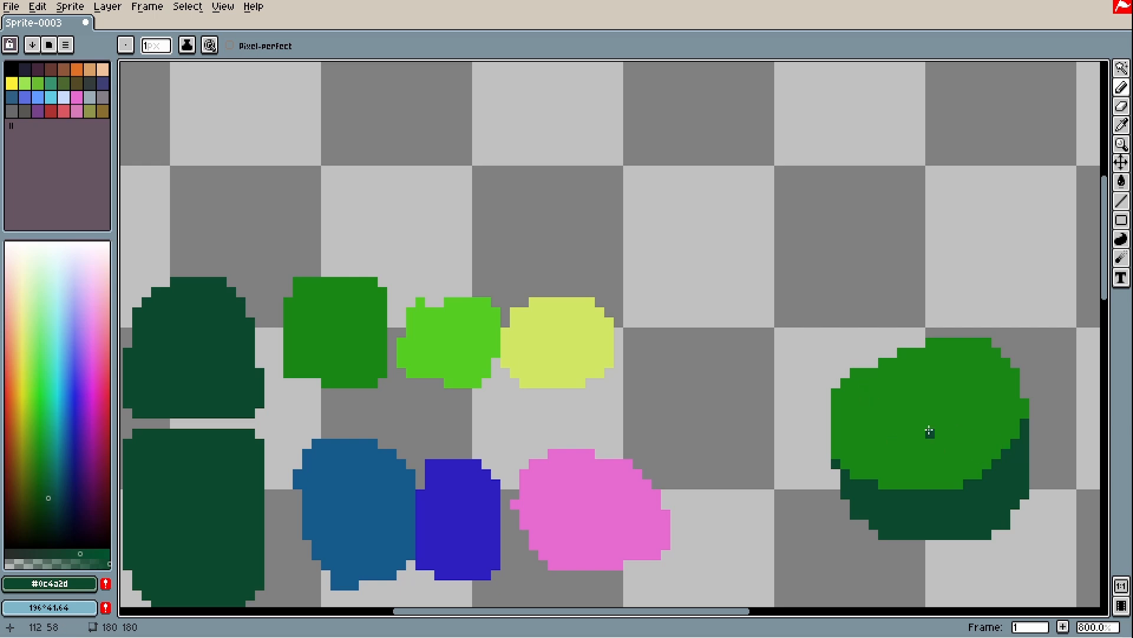
{"action": "left_click_drag", "start_coordinate": [929, 431], "coordinate": [943, 391]}
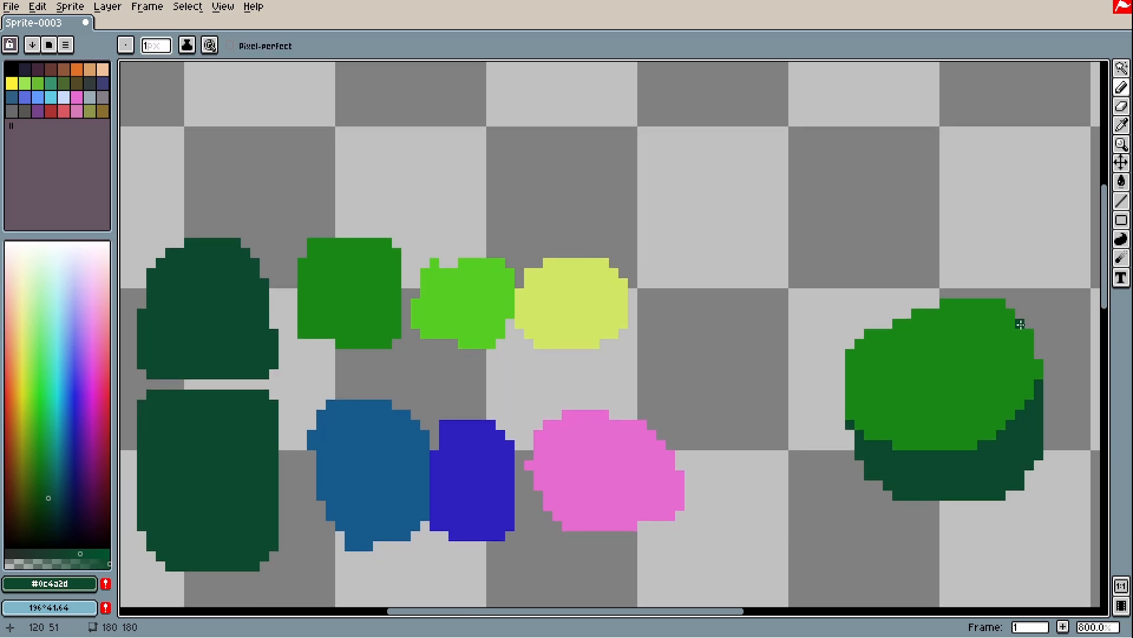
Step: Choose a purple from the color spectrum and erase corner pixels to round the top of the lower dark green swatch
{"action": "left_click", "coordinate": [1030, 352], "text": "alt"}
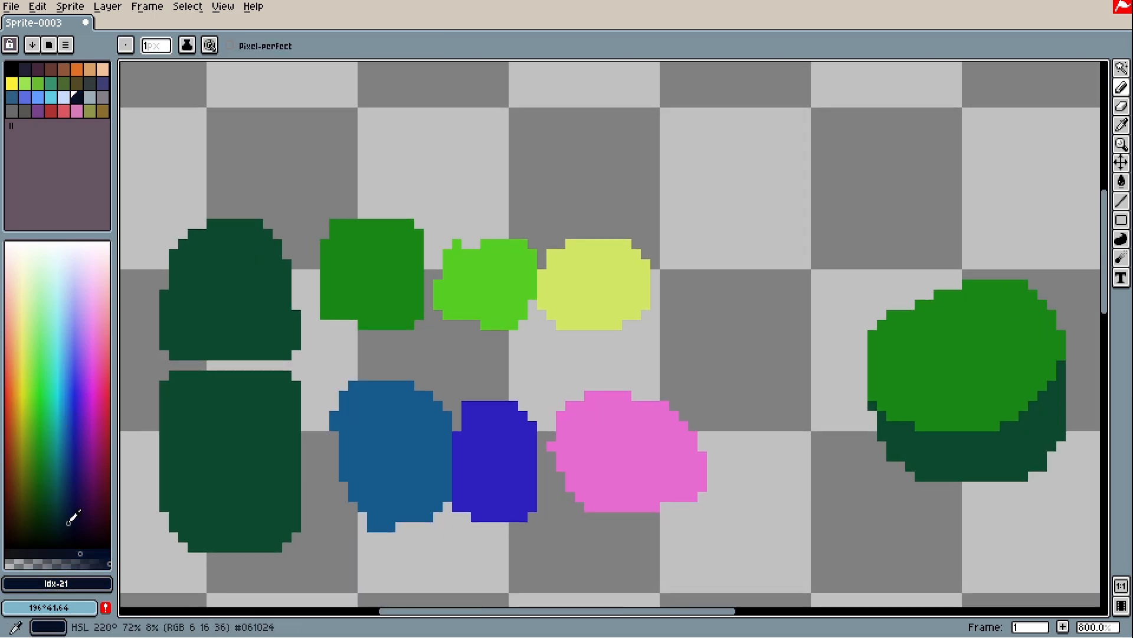
{"action": "mouse_move", "coordinate": [71, 522]}
{"action": "left_mouse_down"}
{"action": "mouse_move", "coordinate": [100, 388]}
{"action": "mouse_move", "coordinate": [76, 372]}
{"action": "mouse_move", "coordinate": [81, 493]}
{"action": "mouse_move", "coordinate": [84, 436]}
{"action": "left_mouse_up"}
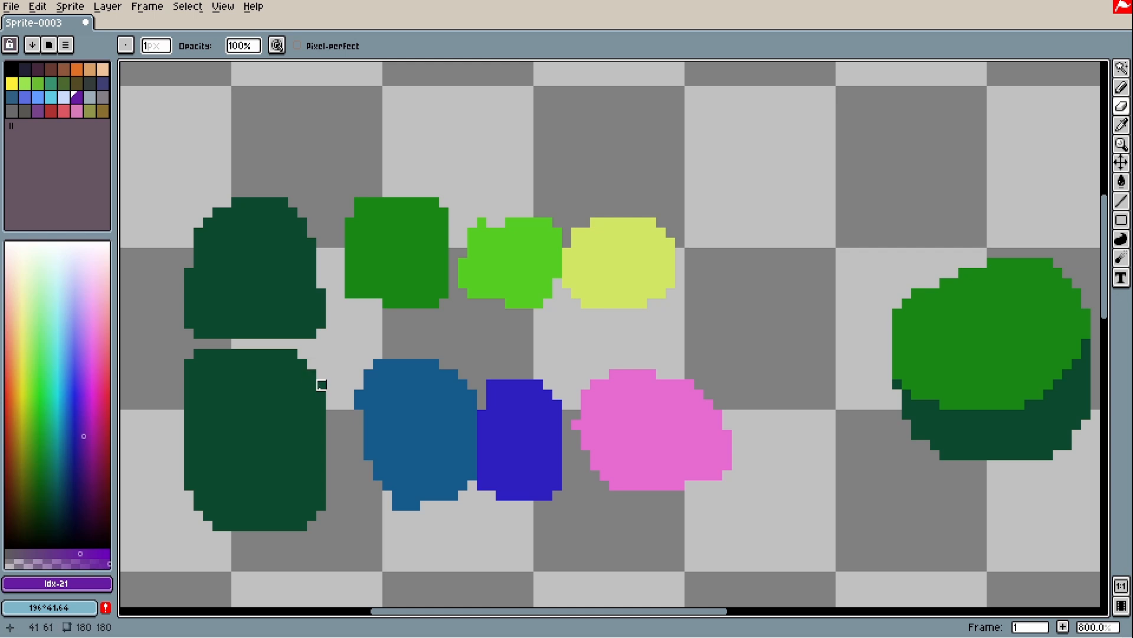
{"action": "left_click", "coordinate": [292, 354]}
{"action": "left_click", "coordinate": [189, 363]}
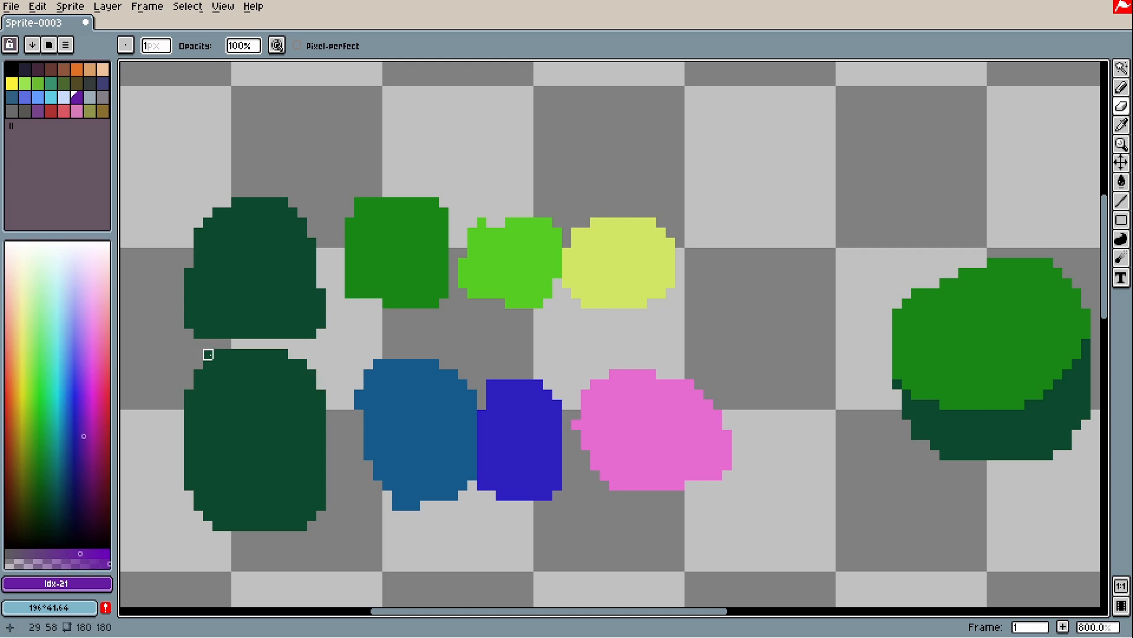
{"action": "left_click", "coordinate": [217, 354]}
Step: Erase the upper dark green swatch's lower corners and protruding side pixels, undoing the stray eraser marks
{"action": "left_click_drag", "start_coordinate": [321, 324], "coordinate": [292, 334]}
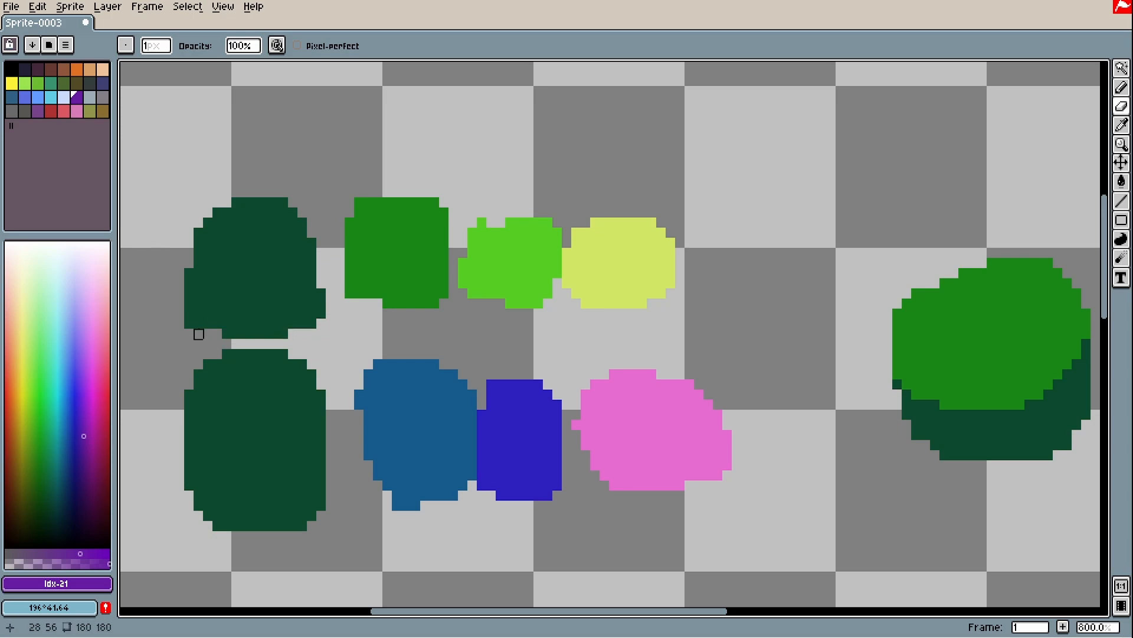
{"action": "scroll", "coordinate": [198, 332], "scroll_direction": "down", "scroll_amount": 1}
{"action": "scroll", "coordinate": [292, 333], "scroll_direction": "up", "scroll_amount": 1}
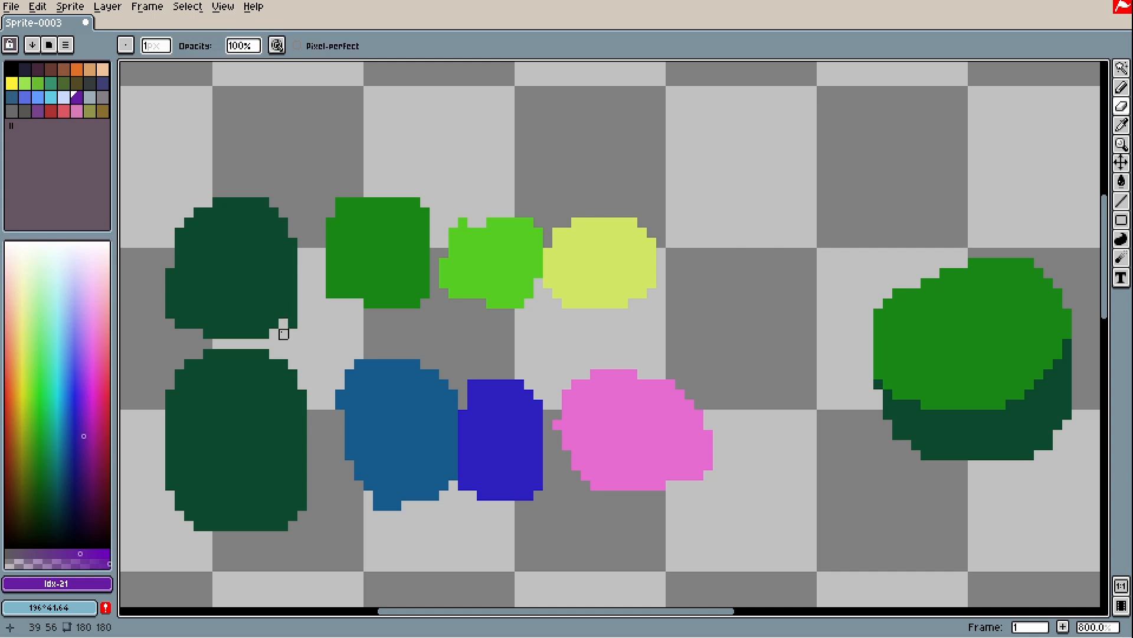
{"action": "key", "text": "ctrl+z"}
{"action": "left_click", "coordinate": [292, 325]}
{"action": "key", "text": "ctrl+z"}
{"action": "left_click", "coordinate": [293, 324]}
{"action": "key", "text": "ctrl+z"}
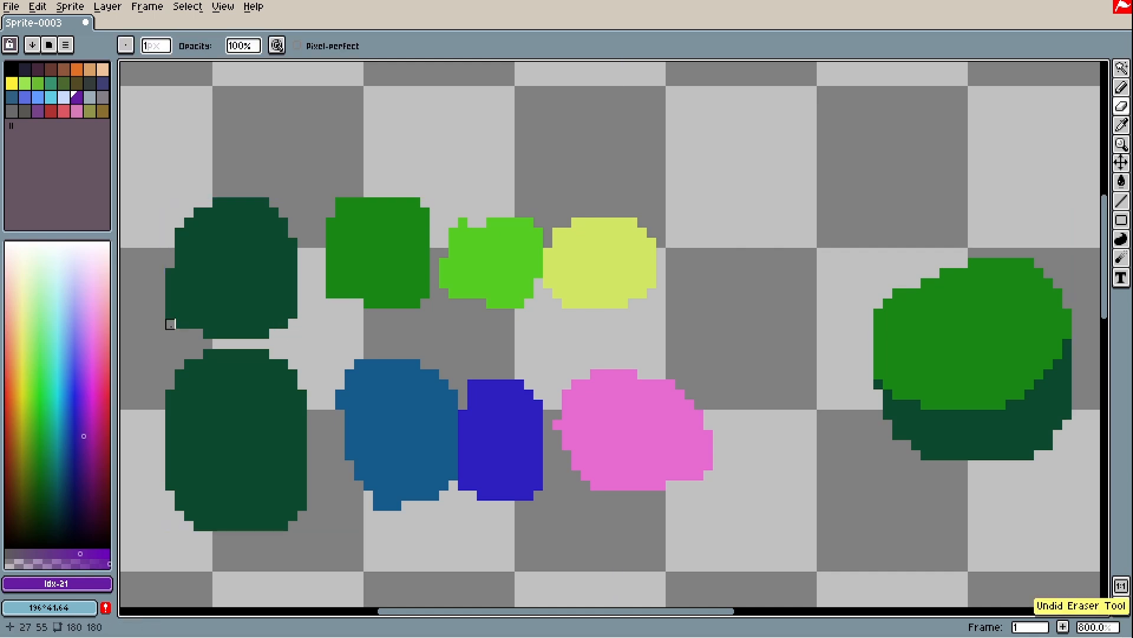
{"action": "left_click_drag", "start_coordinate": [170, 324], "coordinate": [177, 266]}
{"action": "key", "text": "ctrl+z"}
{"action": "scroll", "coordinate": [328, 424], "scroll_direction": "down", "scroll_amount": 1}
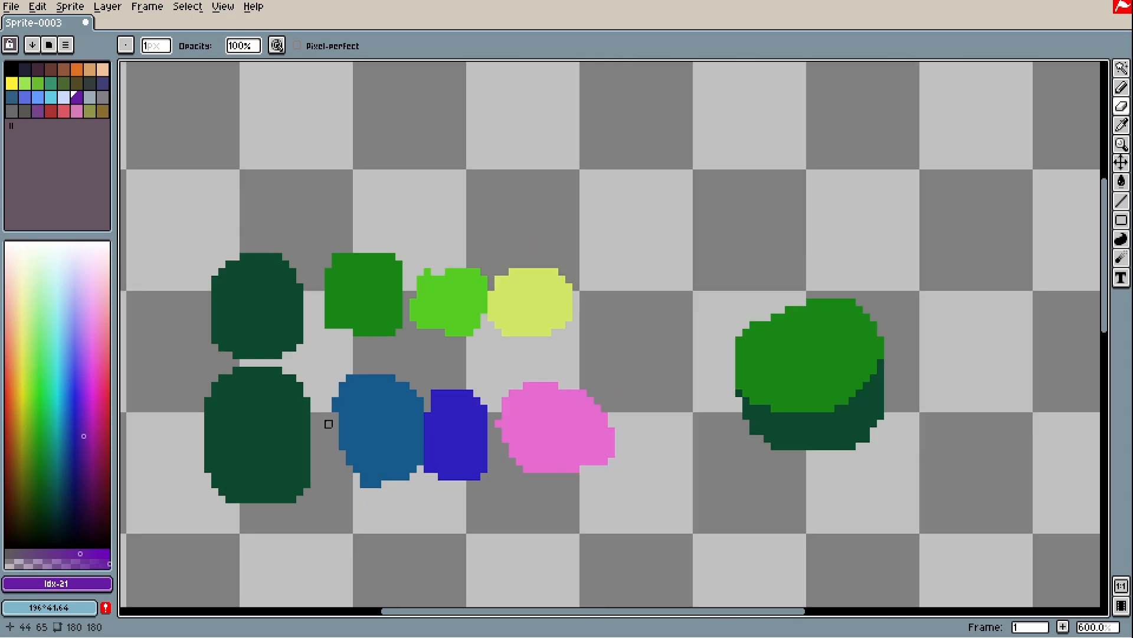
Step: Open the resurrect-64-1x palette image and examine its color ramps up close
{"action": "key", "text": "space"}
{"action": "key", "text": "space"}
{"action": "left_click_drag", "start_coordinate": [407, 355], "coordinate": [462, 294]}
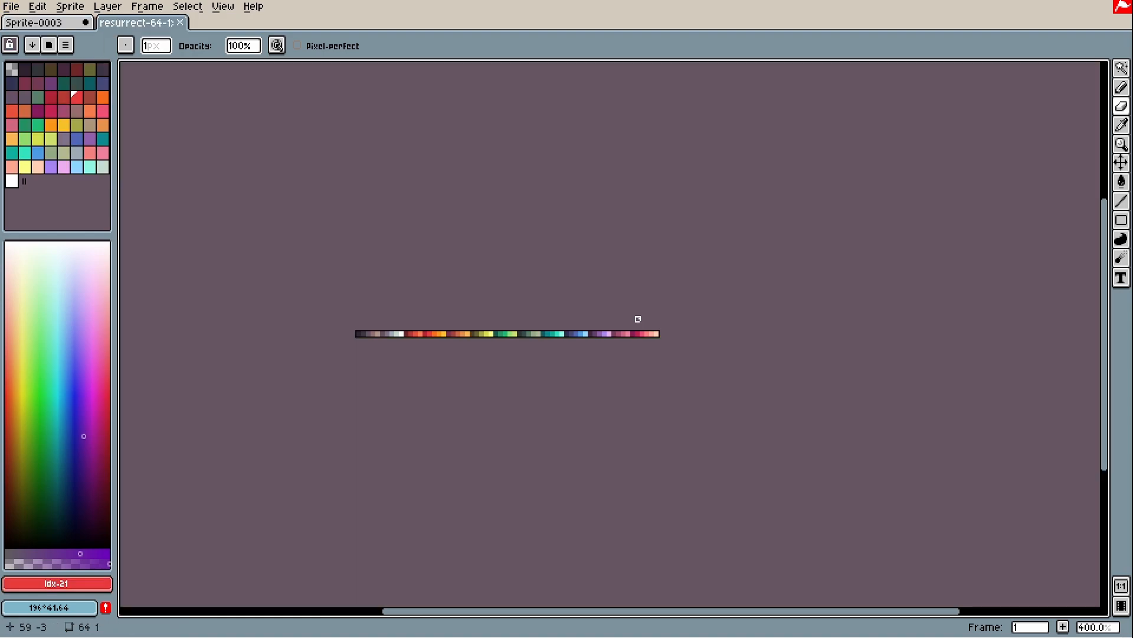
{"action": "scroll", "coordinate": [637, 319], "scroll_direction": "up", "scroll_amount": 1}
{"action": "scroll", "coordinate": [282, 245], "scroll_direction": "up", "scroll_amount": 2}
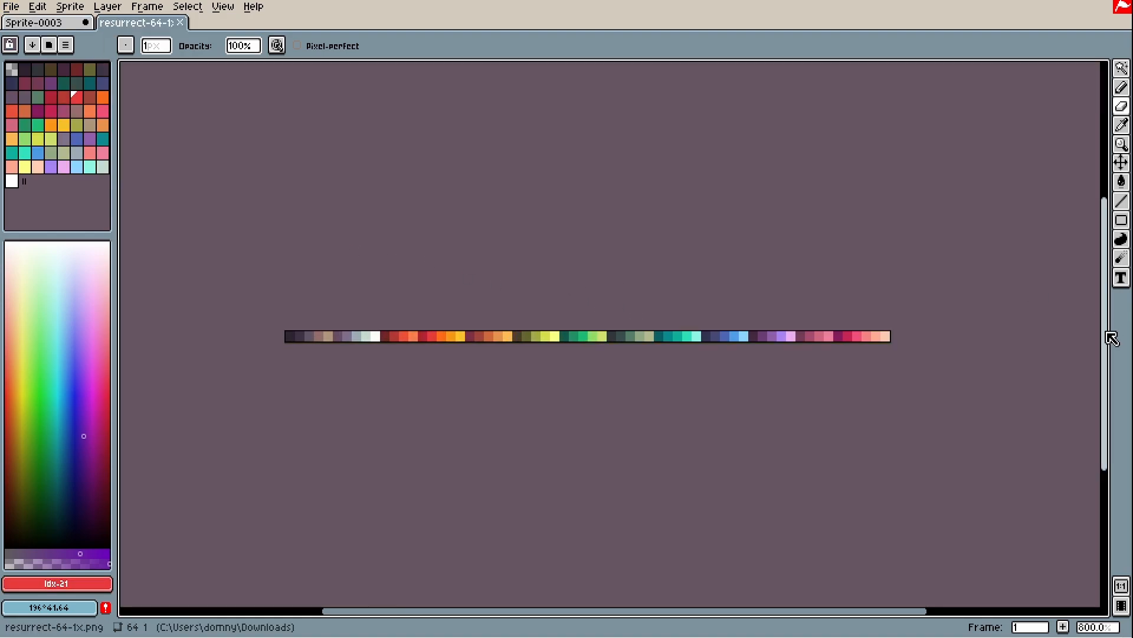
{"action": "left_click_drag", "start_coordinate": [1112, 338], "coordinate": [1108, 351]}
{"action": "scroll", "coordinate": [837, 289], "scroll_direction": "up", "scroll_amount": 2}
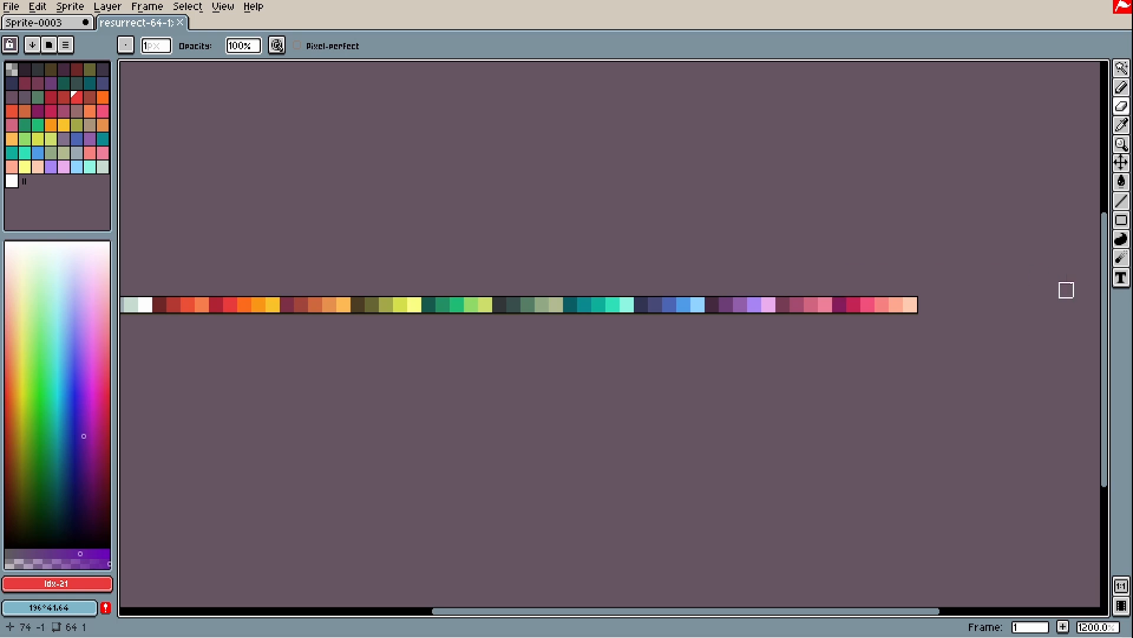
{"action": "scroll", "coordinate": [1063, 390], "scroll_direction": "up", "scroll_amount": 3}
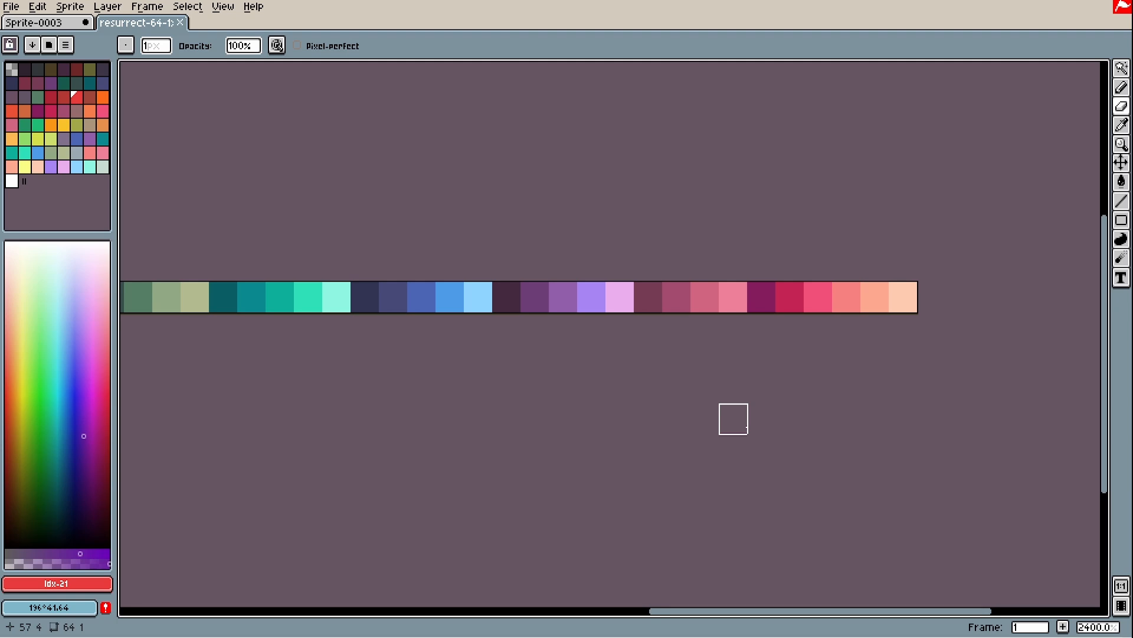
Step: Return to Sprite-0003, delete everything on the canvas, and clear the selection
{"action": "key", "text": "ctrl+Tab"}
{"action": "key", "text": "ctrl+a"}
{"action": "key", "text": "Delete"}
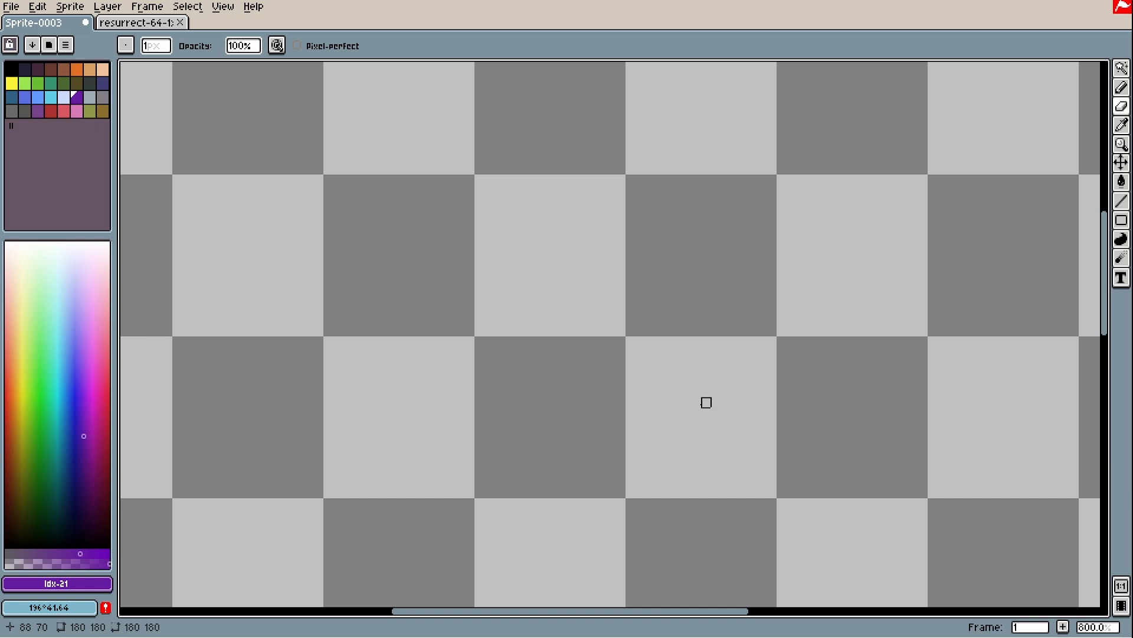
{"action": "key", "text": "ctrl+d"}
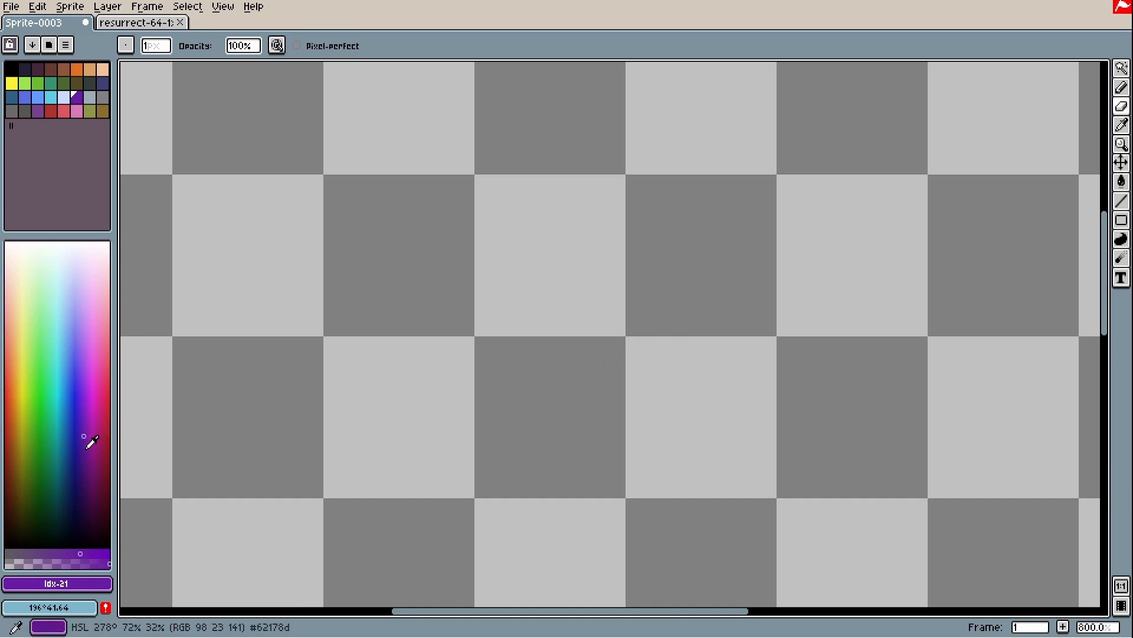
Step: Choose a dark blue, doodle freehand loops across the empty canvas, and undo them
{"action": "left_click_drag", "start_coordinate": [92, 472], "coordinate": [67, 443]}
{"action": "mouse_move", "coordinate": [508, 442]}
{"action": "left_mouse_down"}
{"action": "mouse_move", "coordinate": [374, 414]}
{"action": "mouse_move", "coordinate": [575, 331]}
{"action": "left_mouse_up"}
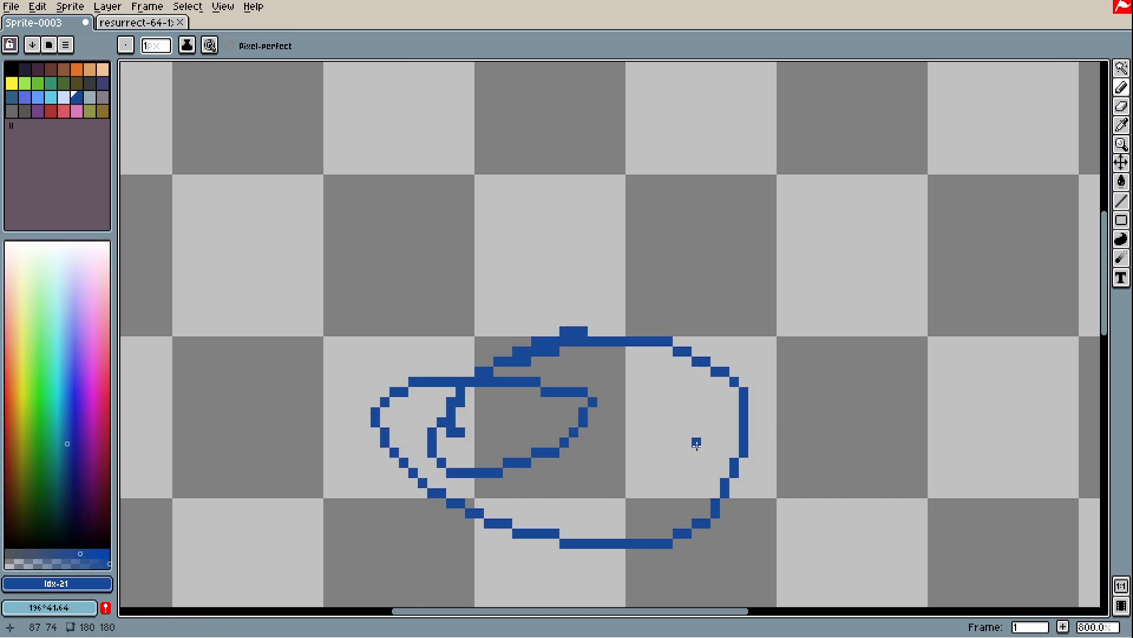
{"action": "left_click_drag", "start_coordinate": [739, 321], "coordinate": [880, 211]}
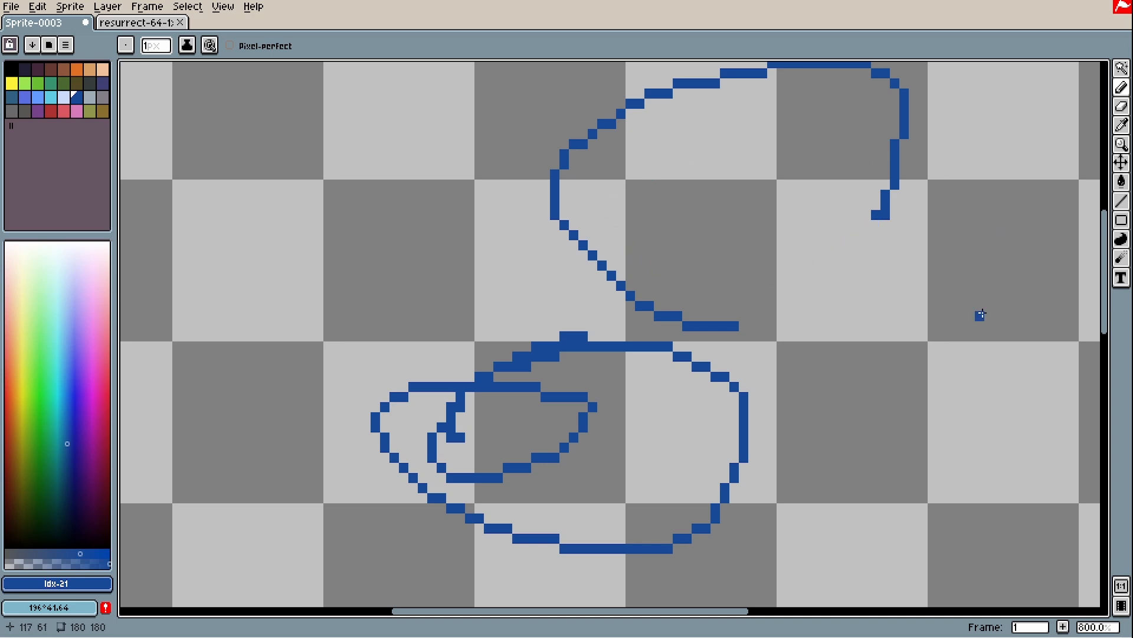
{"action": "key", "text": "v"}
{"action": "key", "text": "ctrl+z"}
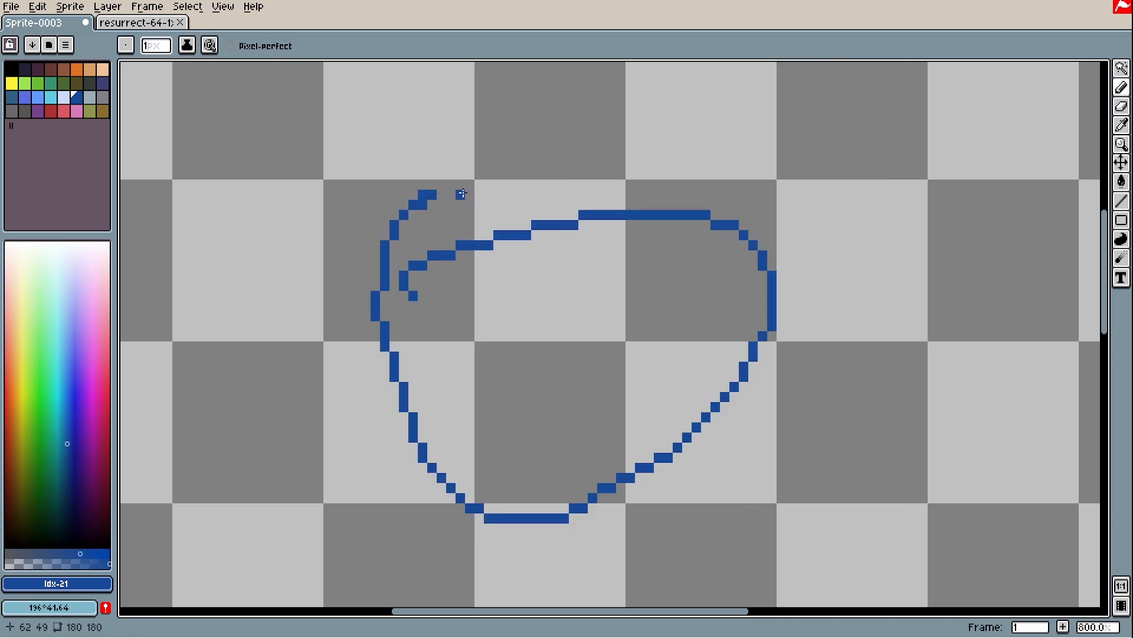
{"action": "key", "text": "ctrl+z"}
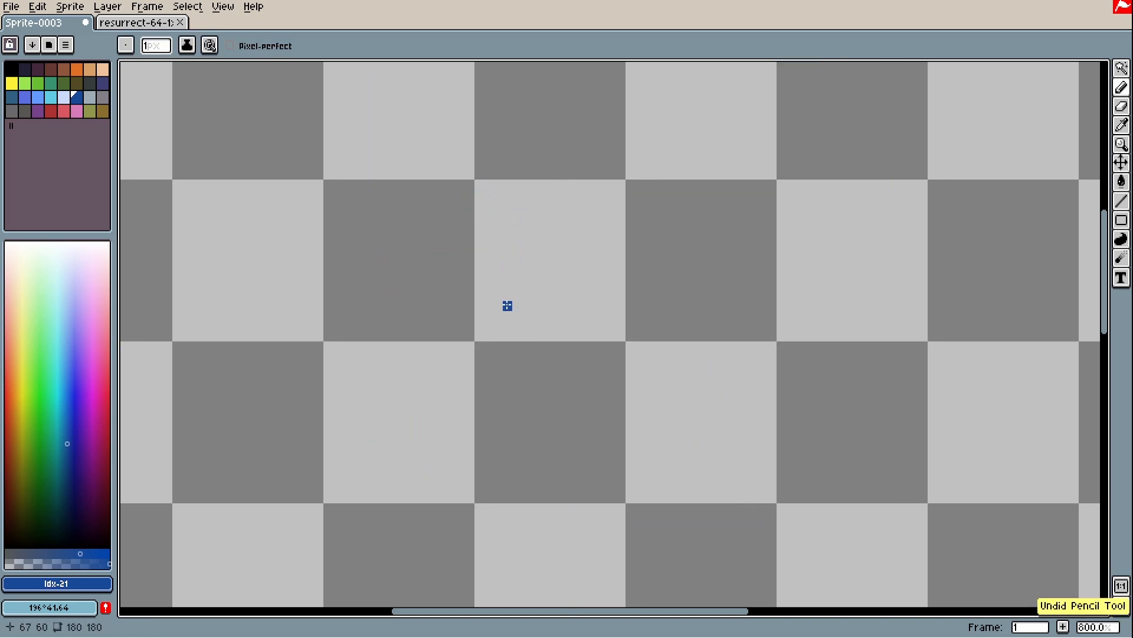
{"action": "left_click_drag", "start_coordinate": [506, 344], "coordinate": [708, 336]}
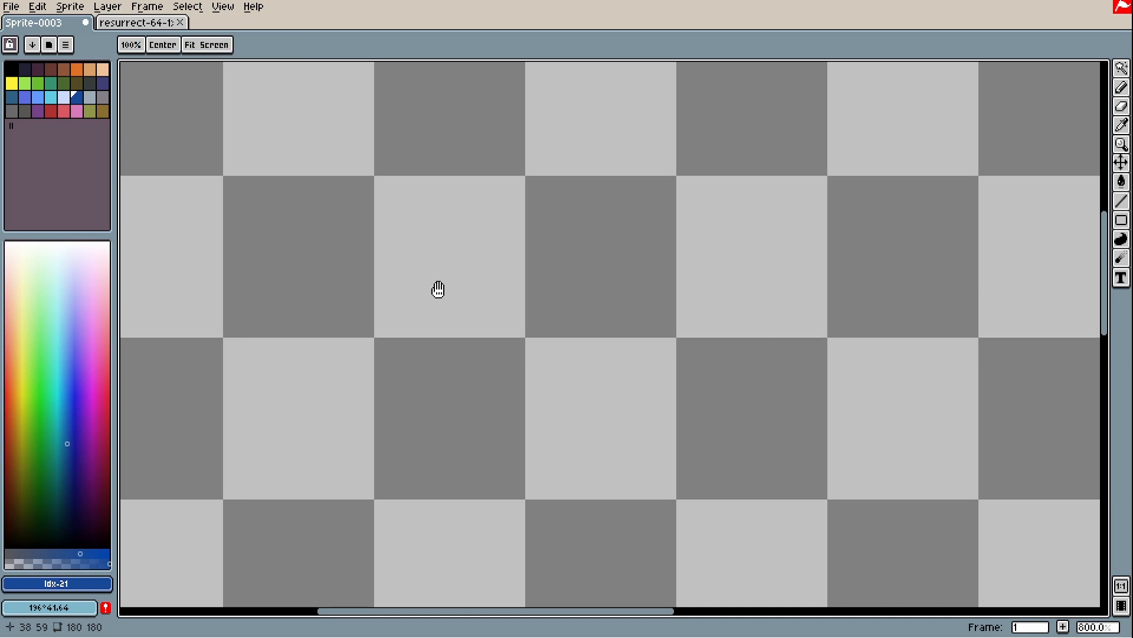
{"action": "left_click_drag", "start_coordinate": [438, 290], "coordinate": [460, 321]}
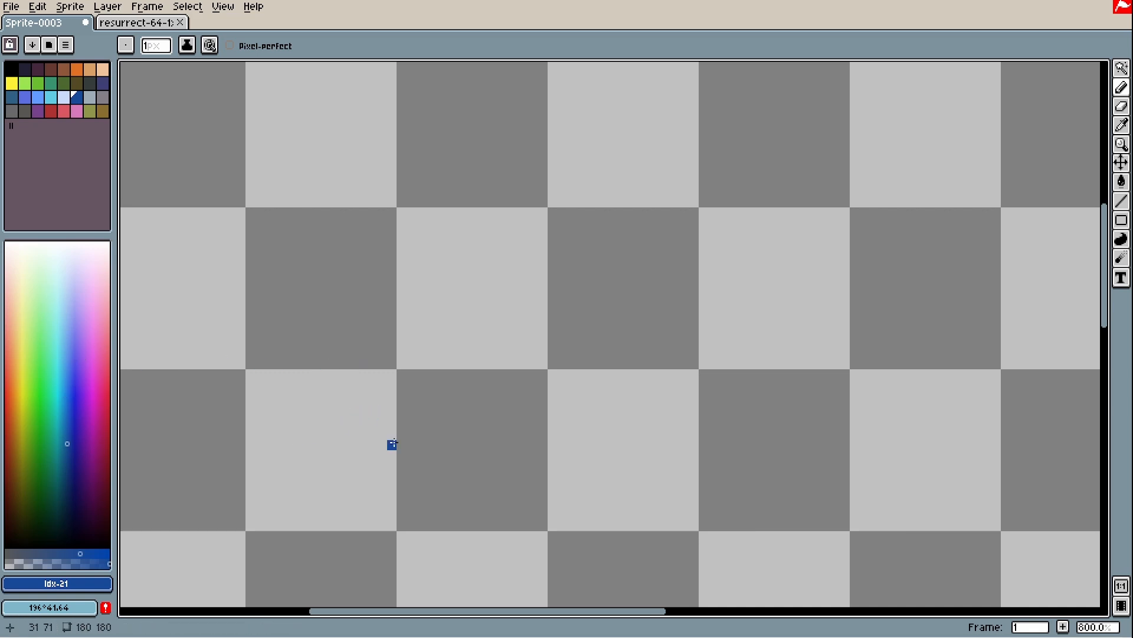
Step: Draw a long curved blue line, sample its color #184997, and draw a second curve on the empty canvas beside it
{"action": "mouse_move", "coordinate": [477, 455]}
{"action": "left_mouse_down"}
{"action": "mouse_move", "coordinate": [584, 410]}
{"action": "mouse_move", "coordinate": [642, 326]}
{"action": "mouse_move", "coordinate": [664, 180]}
{"action": "left_mouse_up"}
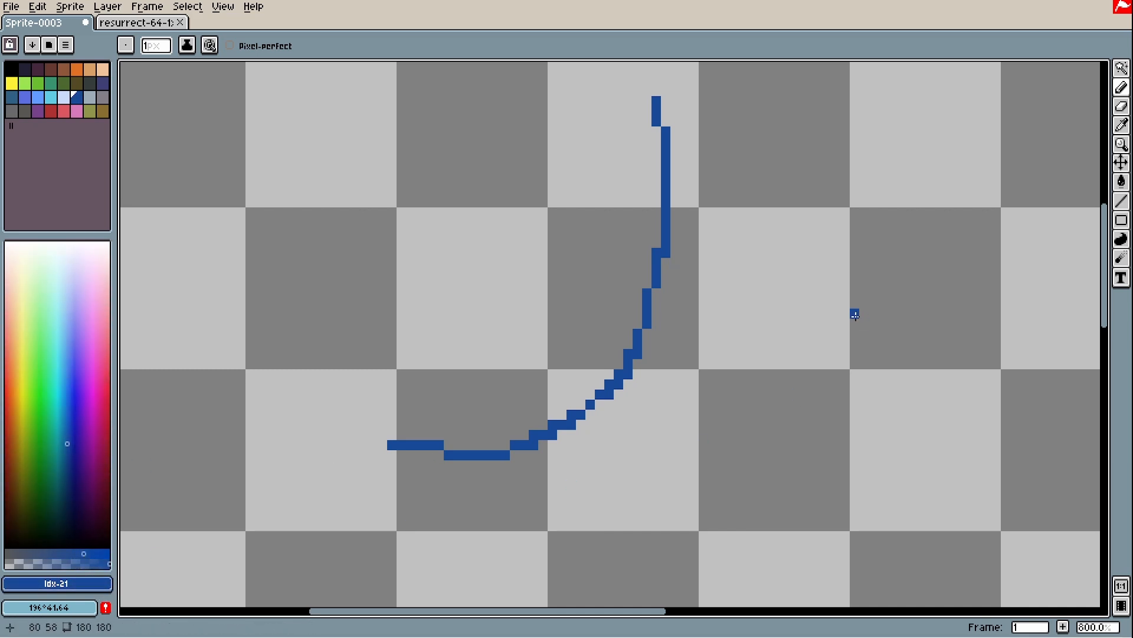
{"action": "left_click_drag", "start_coordinate": [807, 403], "coordinate": [597, 437]}
{"action": "left_click", "coordinate": [458, 309], "text": "alt"}
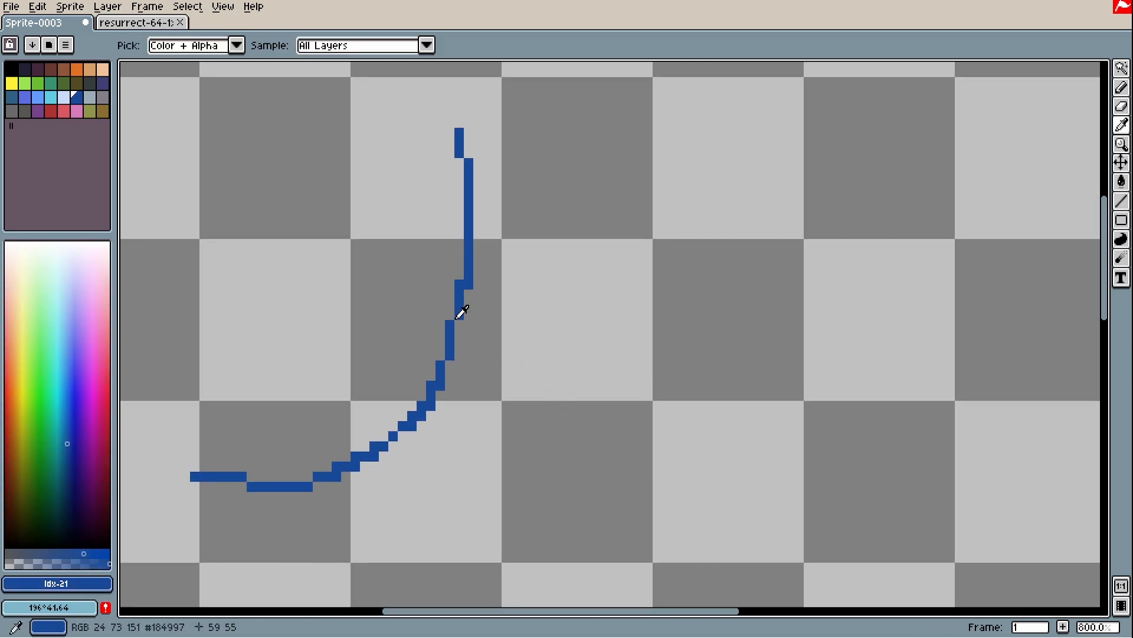
{"action": "mouse_move", "coordinate": [564, 122]}
{"action": "left_mouse_down"}
{"action": "mouse_move", "coordinate": [650, 413]}
{"action": "mouse_move", "coordinate": [841, 465]}
{"action": "mouse_move", "coordinate": [433, 452]}
{"action": "left_mouse_up"}
{"action": "key", "text": "space"}
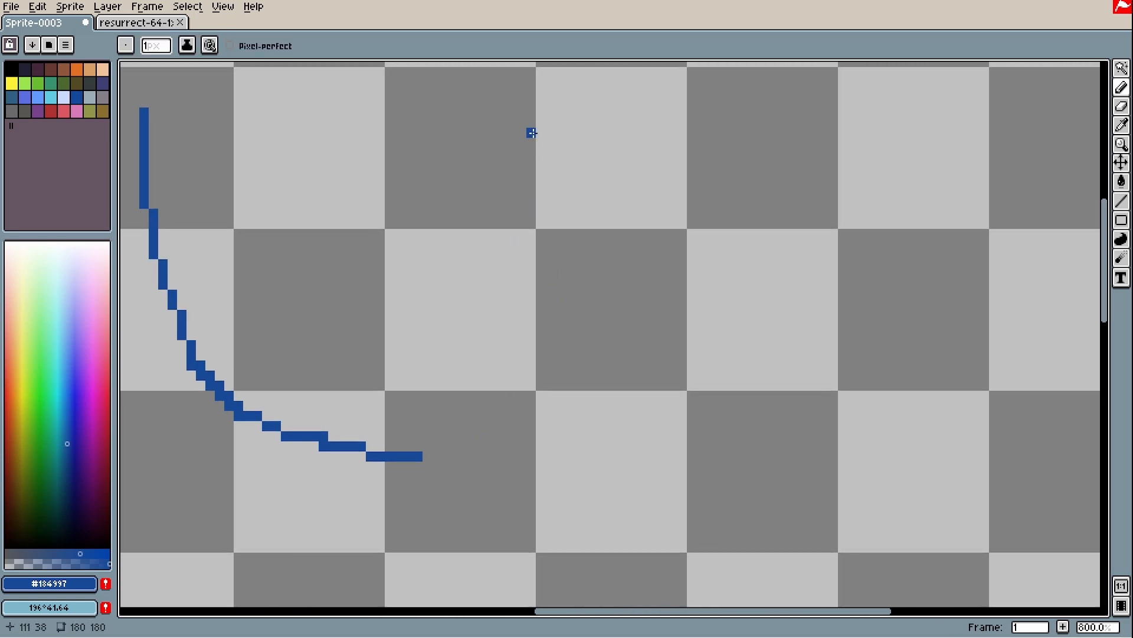
{"action": "mouse_move", "coordinate": [567, 107]}
{"action": "left_mouse_down"}
{"action": "mouse_move", "coordinate": [708, 448]}
{"action": "mouse_move", "coordinate": [536, 405]}
{"action": "mouse_move", "coordinate": [710, 387]}
{"action": "mouse_move", "coordinate": [815, 426]}
{"action": "left_mouse_up"}
Step: Select the whole canvas and delete all the blue curves
{"action": "scroll", "coordinate": [538, 407], "scroll_direction": "down", "scroll_amount": 2}
{"action": "key", "text": "space"}
{"action": "key", "text": "ctrl+a"}
{"action": "key", "text": "Delete"}
{"action": "key", "text": "space"}
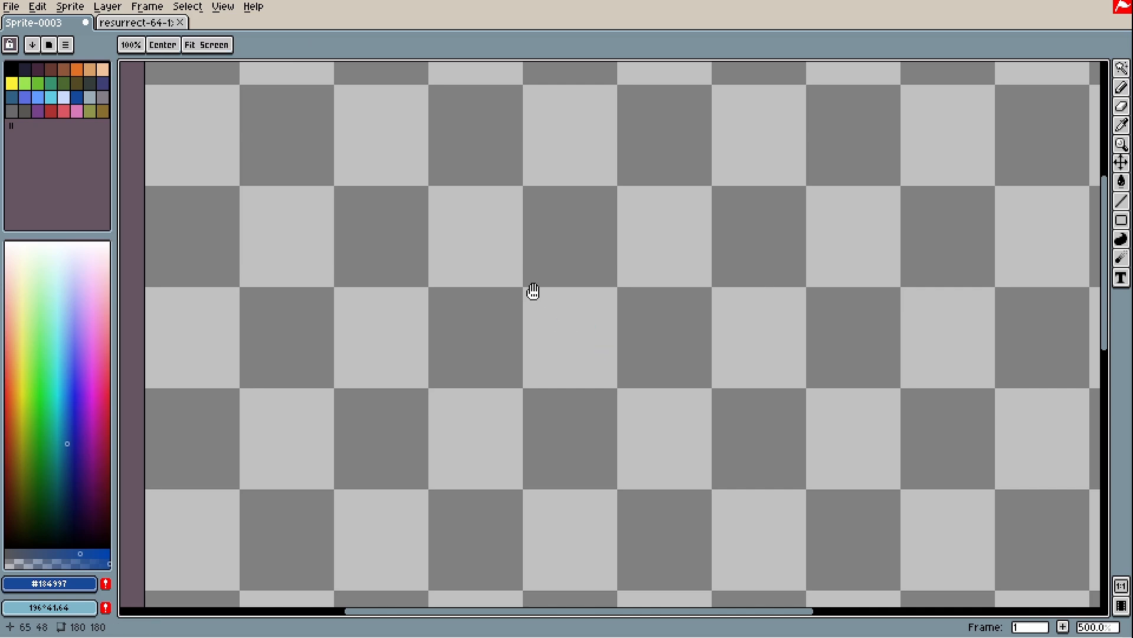
Step: Pick a very dark navy, set the pencil size to 2 px, and place one square near the canvas's upper left
{"action": "mouse_move", "coordinate": [479, 234]}
{"action": "left_mouse_down"}
{"action": "mouse_move", "coordinate": [588, 523]}
{"action": "mouse_move", "coordinate": [625, 387]}
{"action": "left_mouse_up"}
{"action": "scroll", "coordinate": [435, 433], "scroll_direction": "up", "scroll_amount": 2}
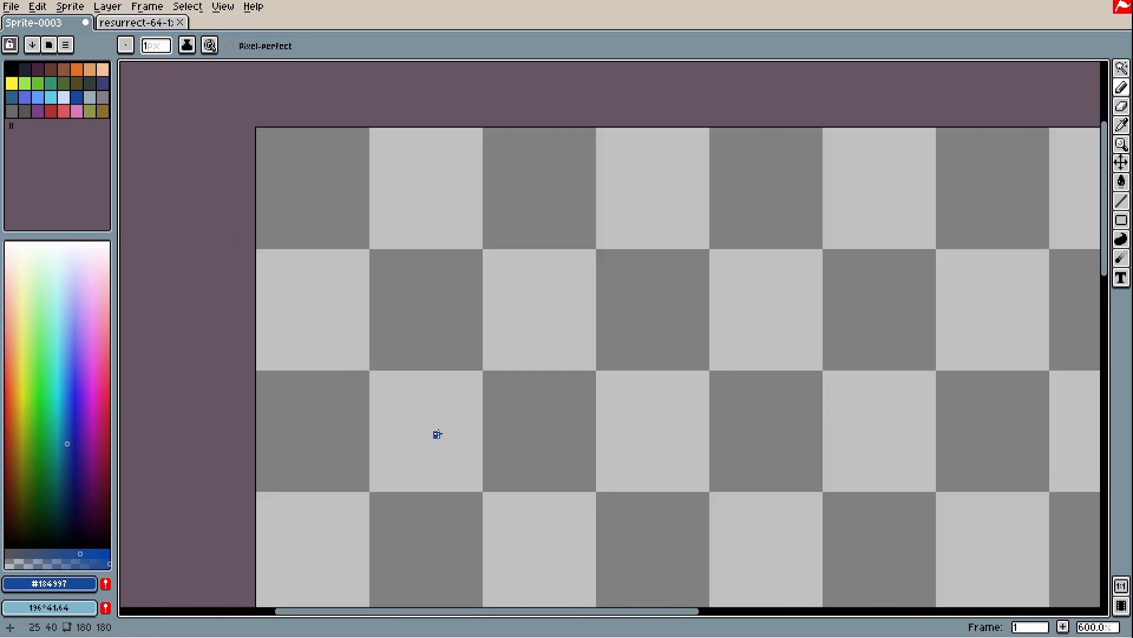
{"action": "key", "text": "space"}
{"action": "left_click_drag", "start_coordinate": [455, 496], "coordinate": [437, 473]}
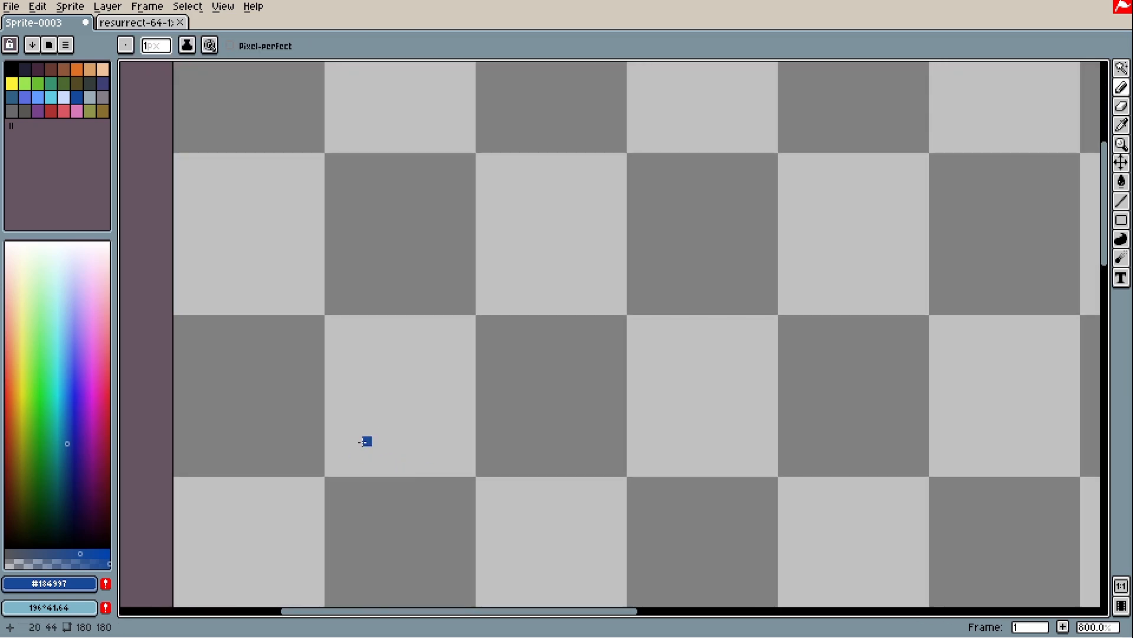
{"action": "left_click", "coordinate": [74, 520]}
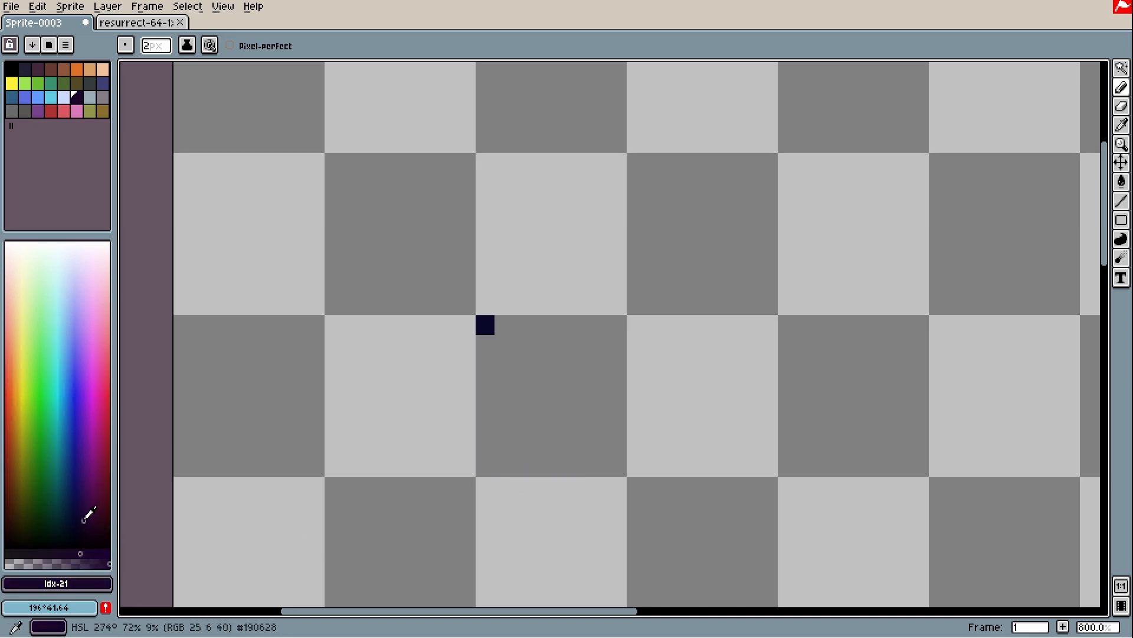
Step: Try a very dark purple from the color spectrum and resample the navy #07072a from the placed square
{"action": "left_click", "coordinate": [78, 495]}
{"action": "left_click_drag", "start_coordinate": [78, 495], "coordinate": [82, 513]}
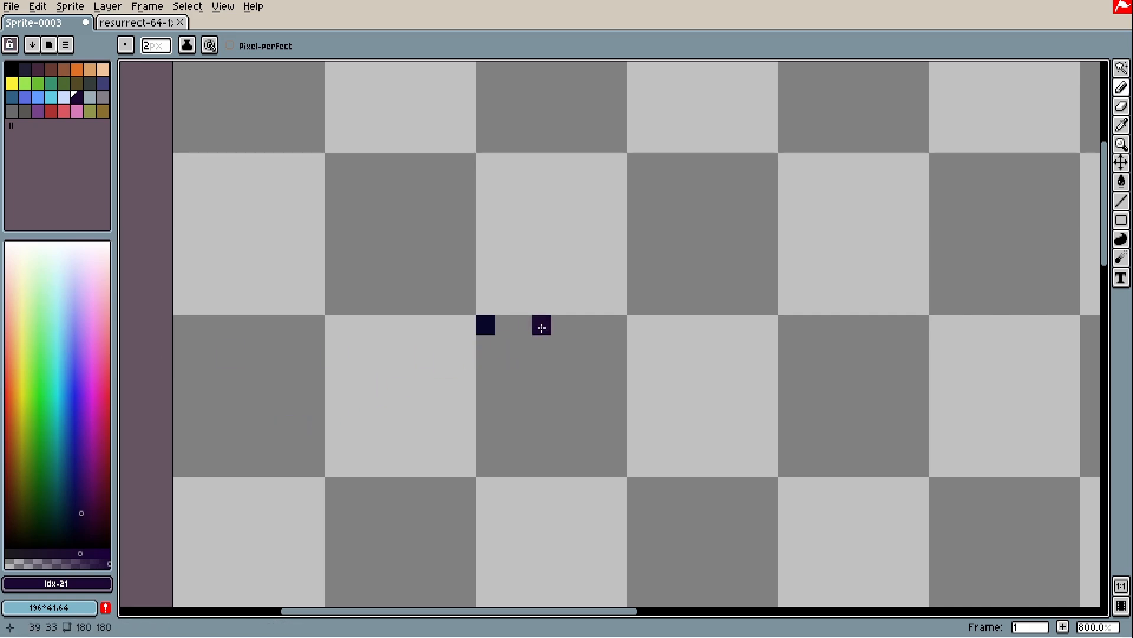
{"action": "key", "text": "alt"}
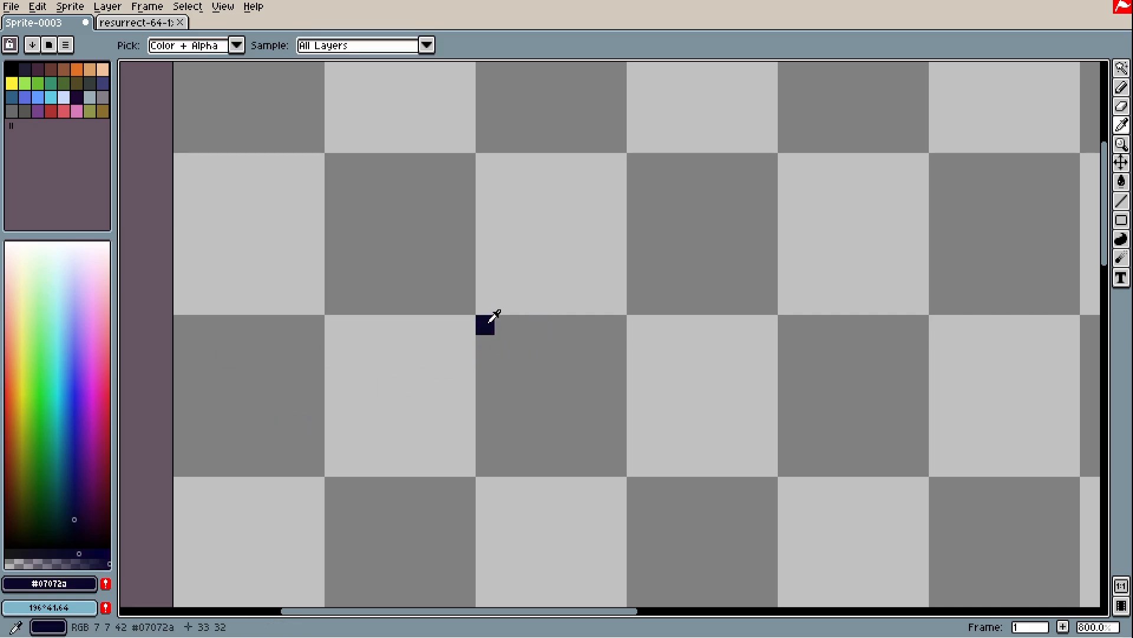
{"action": "key", "text": "space"}
{"action": "scroll", "coordinate": [817, 261], "scroll_direction": "up", "scroll_amount": 3}
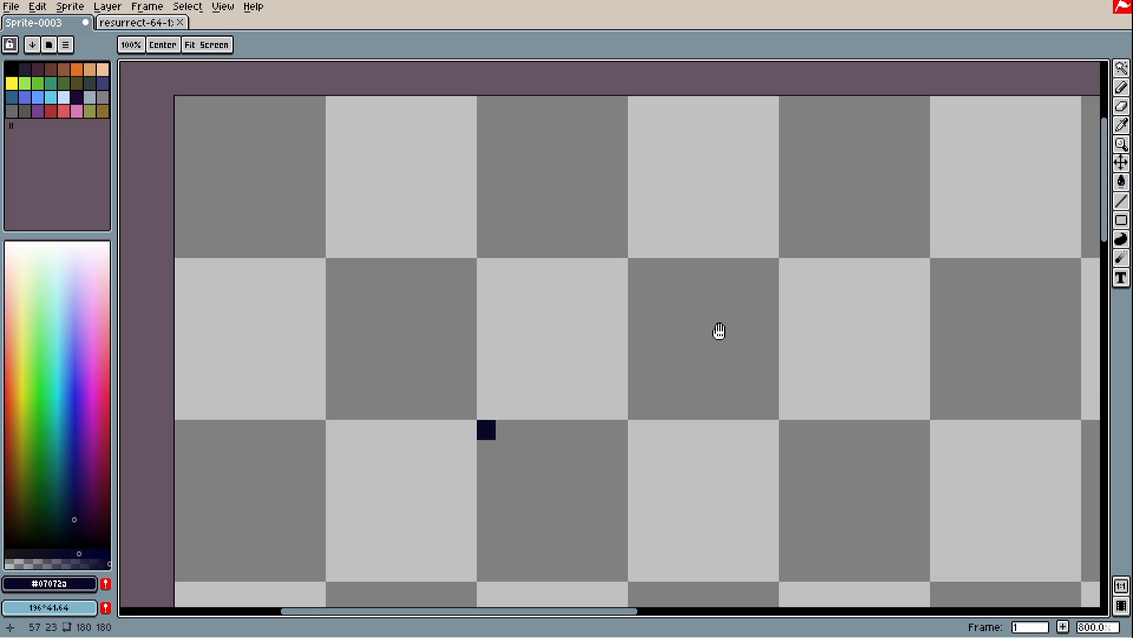
Step: Sketch a curved navy line above the placed square, and undo it
{"action": "mouse_move", "coordinate": [719, 331]}
{"action": "left_mouse_down"}
{"action": "mouse_move", "coordinate": [732, 372]}
{"action": "mouse_move", "coordinate": [656, 352]}
{"action": "mouse_move", "coordinate": [547, 251]}
{"action": "mouse_move", "coordinate": [510, 136]}
{"action": "mouse_move", "coordinate": [453, 146]}
{"action": "left_mouse_up"}
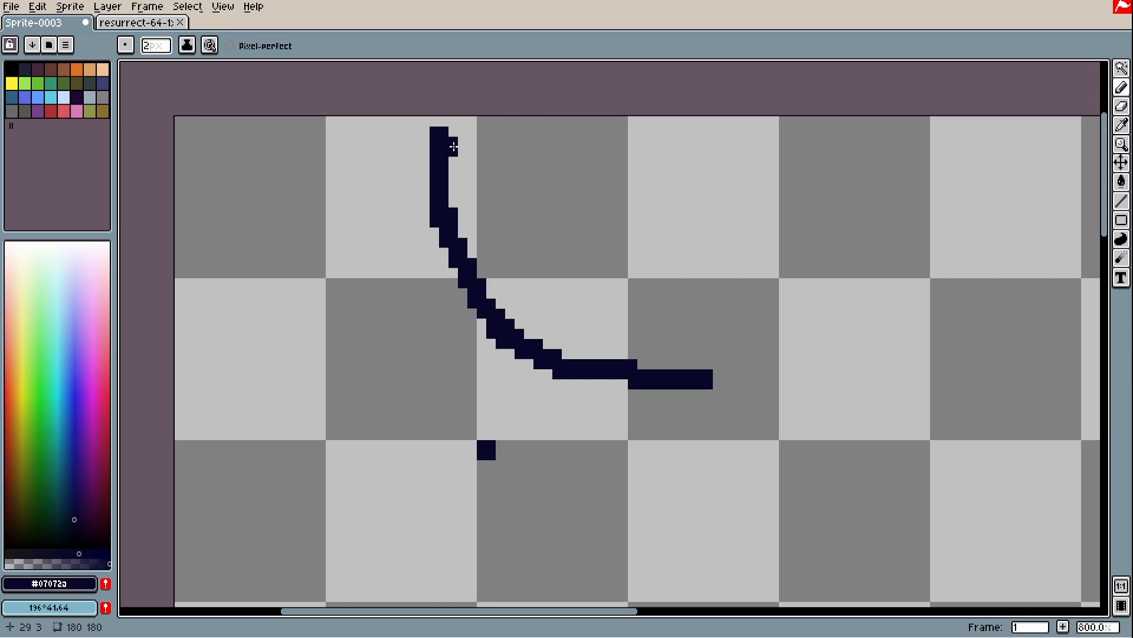
{"action": "key", "text": "ctrl+z"}
{"action": "key", "text": "space"}
{"action": "left_click_drag", "start_coordinate": [610, 392], "coordinate": [604, 321]}
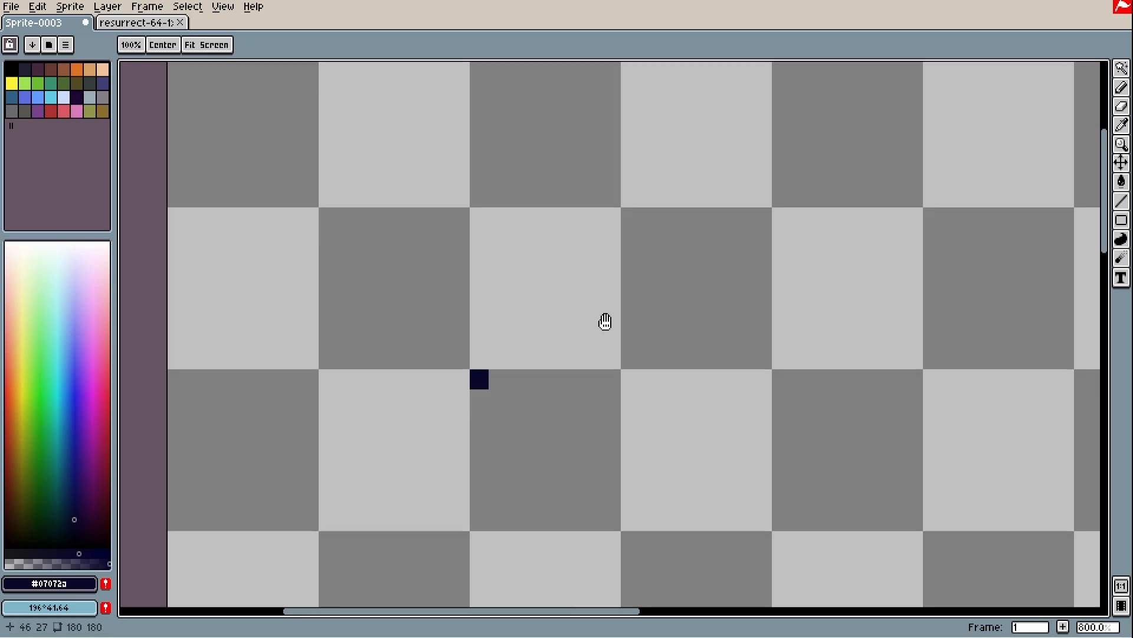
Step: Extend the navy square into a five-color ramp with adjoining 2 px squares in teal, green, light green and pale yellow-green
{"action": "scroll", "coordinate": [425, 390], "scroll_direction": "up", "scroll_amount": 2}
{"action": "key", "text": "alt"}
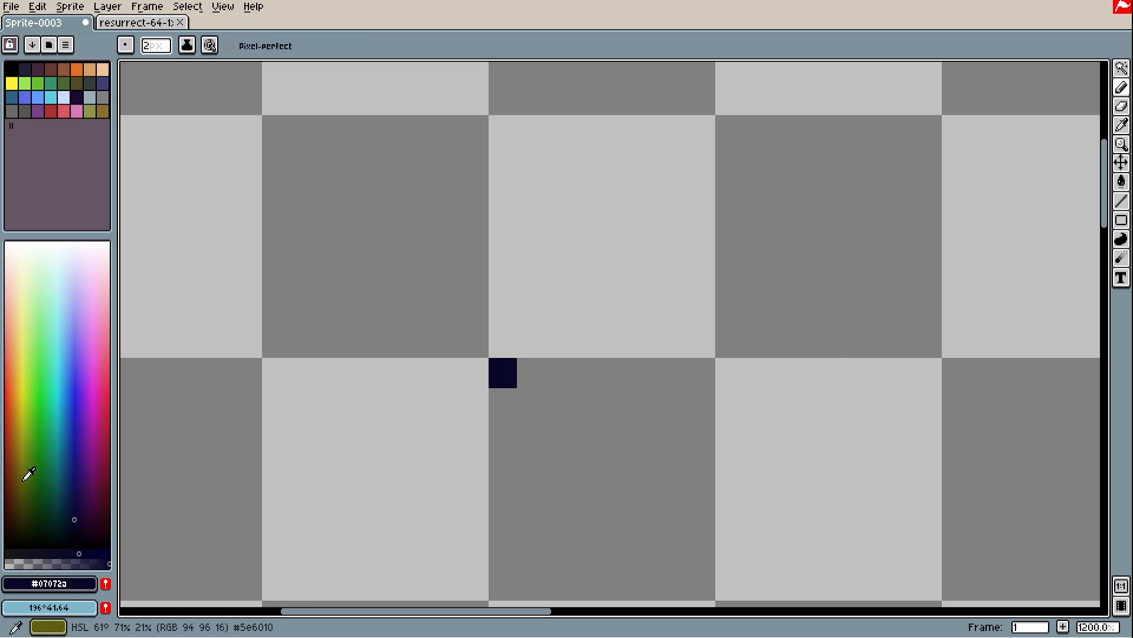
{"action": "left_click_drag", "start_coordinate": [58, 502], "coordinate": [52, 479]}
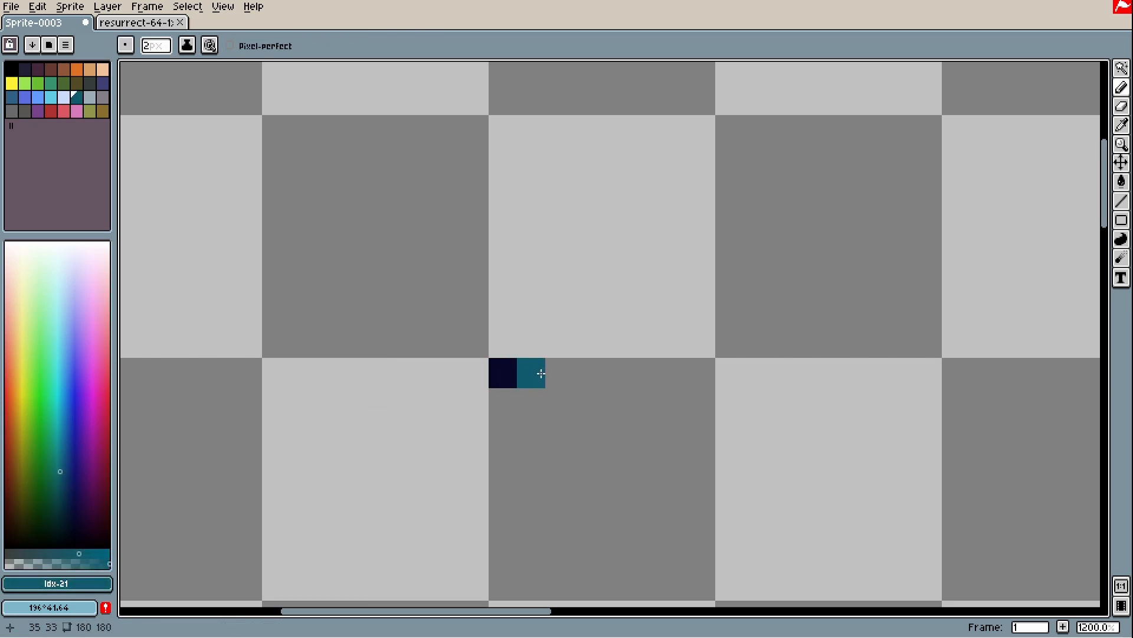
{"action": "left_click", "coordinate": [46, 407]}
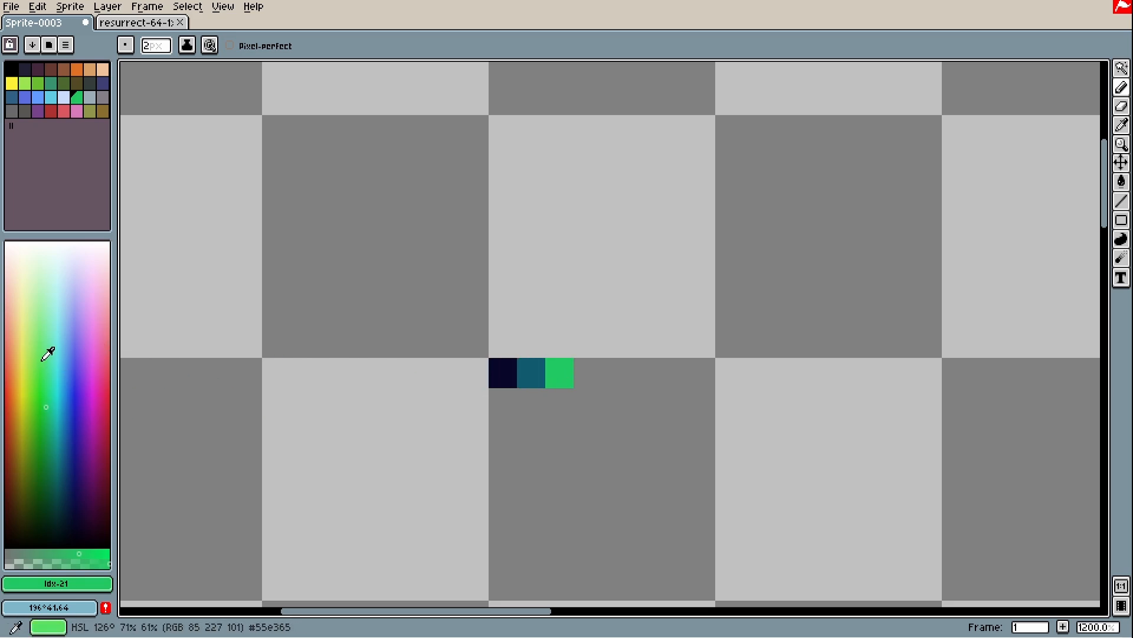
{"action": "left_click", "coordinate": [40, 341]}
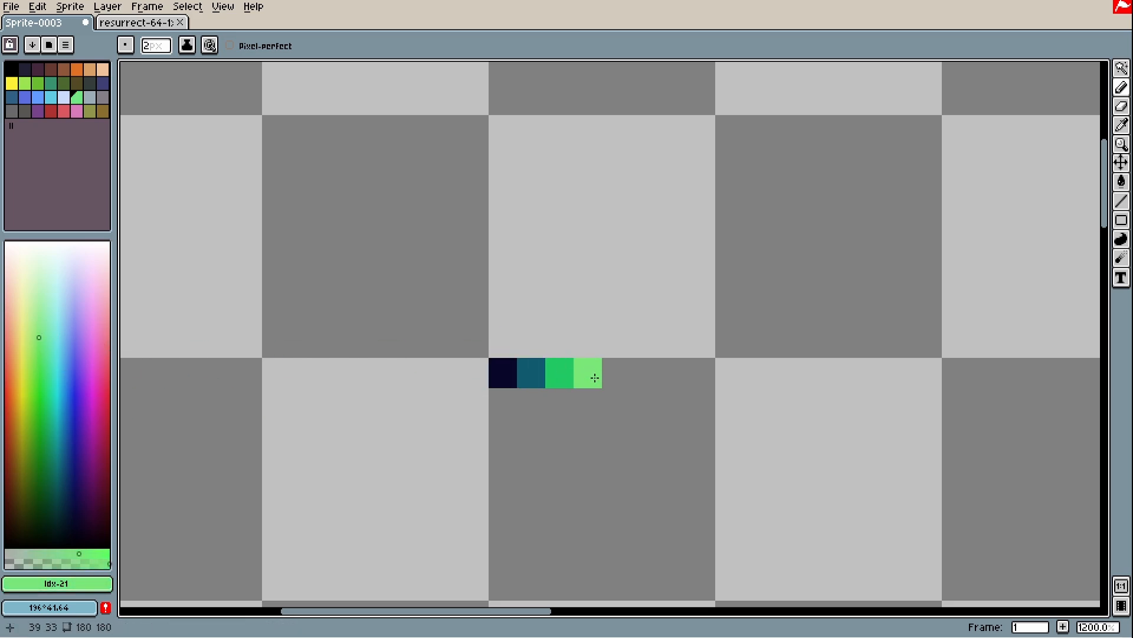
{"action": "left_click", "coordinate": [594, 378]}
{"action": "left_click", "coordinate": [29, 278]}
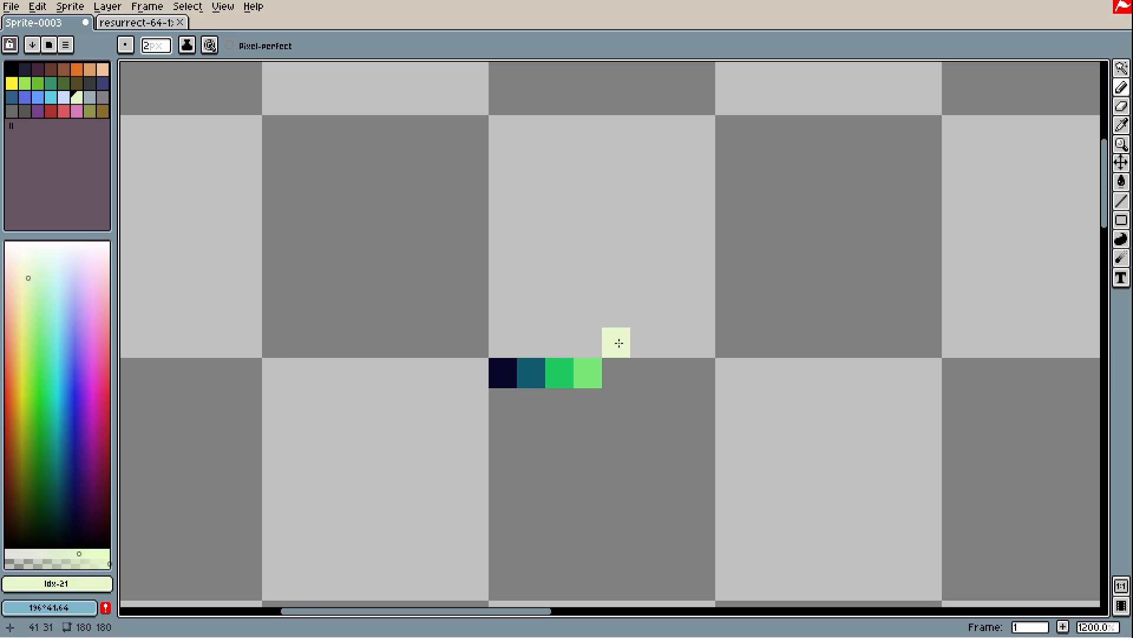
{"action": "left_click", "coordinate": [617, 372]}
{"action": "scroll", "coordinate": [616, 372], "scroll_direction": "down", "scroll_amount": 3}
{"action": "scroll", "coordinate": [662, 378], "scroll_direction": "up", "scroll_amount": 3}
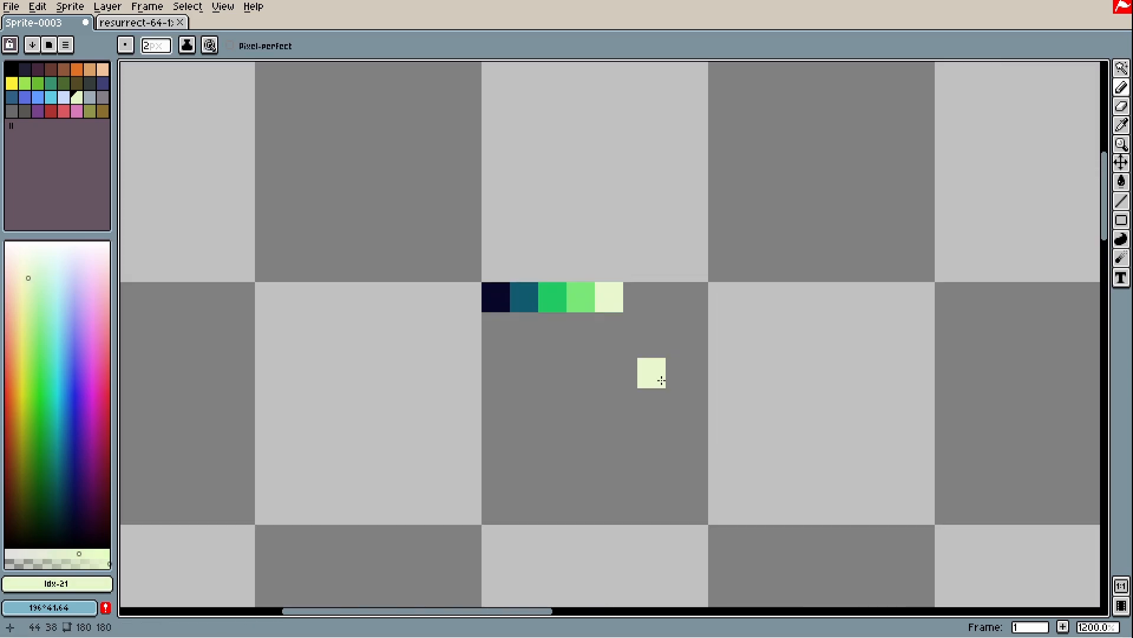
Step: Sample the navy #07072a, sketch a descending curve beside the ramp with a rising second arm, and undo all the strokes
{"action": "key", "text": "i"}
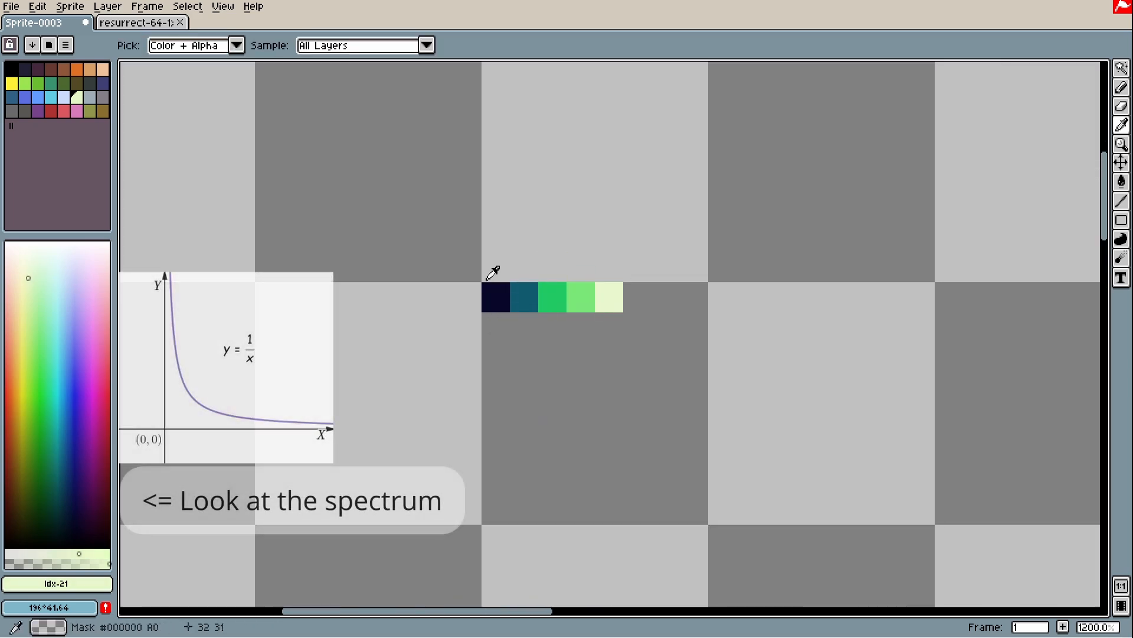
{"action": "mouse_move", "coordinate": [490, 290]}
{"action": "left_mouse_down"}
{"action": "mouse_move", "coordinate": [605, 286]}
{"action": "mouse_move", "coordinate": [493, 280]}
{"action": "mouse_move", "coordinate": [543, 281]}
{"action": "mouse_move", "coordinate": [620, 286]}
{"action": "mouse_move", "coordinate": [519, 284]}
{"action": "mouse_move", "coordinate": [614, 294]}
{"action": "left_mouse_up"}
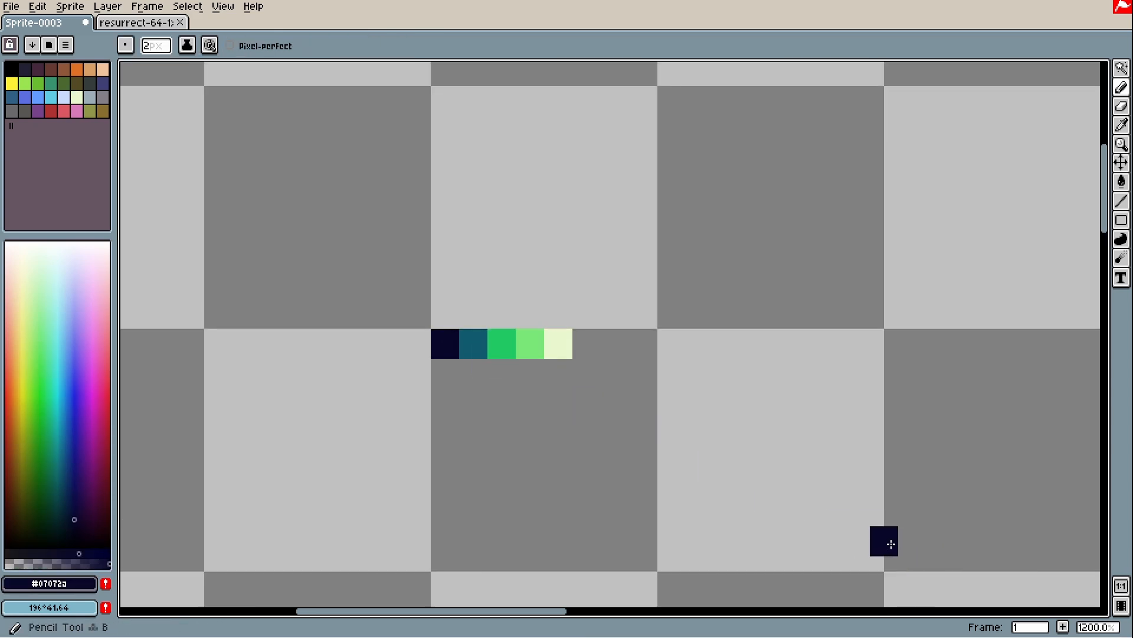
{"action": "mouse_move", "coordinate": [889, 549]}
{"action": "left_mouse_down"}
{"action": "mouse_move", "coordinate": [756, 377]}
{"action": "mouse_move", "coordinate": [645, 118]}
{"action": "left_mouse_up"}
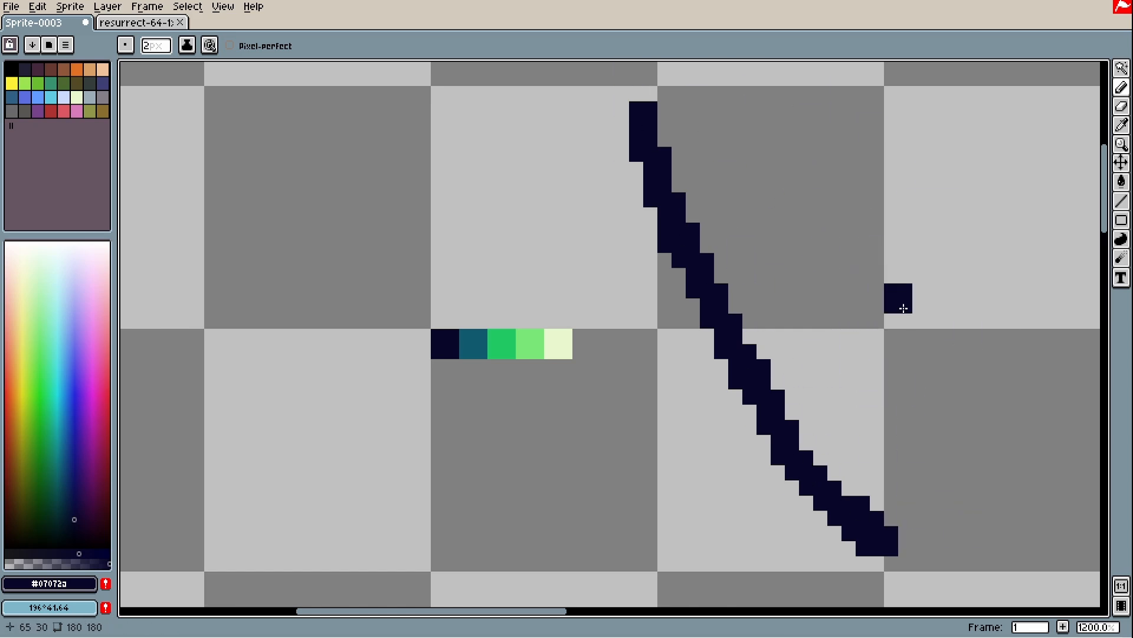
{"action": "left_click_drag", "start_coordinate": [855, 344], "coordinate": [810, 333]}
{"action": "left_click_drag", "start_coordinate": [939, 448], "coordinate": [698, 476]}
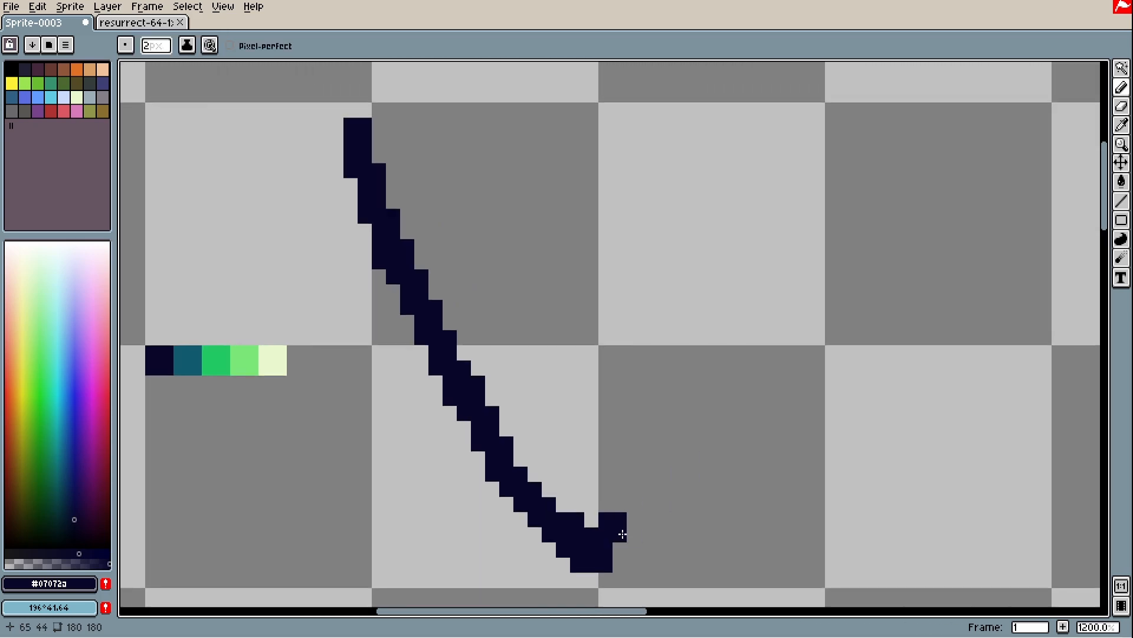
{"action": "mouse_move", "coordinate": [620, 540]}
{"action": "left_mouse_down"}
{"action": "mouse_move", "coordinate": [677, 543]}
{"action": "mouse_move", "coordinate": [894, 362]}
{"action": "mouse_move", "coordinate": [911, 168]}
{"action": "left_mouse_up"}
{"action": "key", "text": "ctrl+z"}
{"action": "mouse_move", "coordinate": [602, 542]}
{"action": "left_mouse_down"}
{"action": "mouse_move", "coordinate": [703, 475]}
{"action": "mouse_move", "coordinate": [793, 139]}
{"action": "left_mouse_up"}
{"action": "key", "text": "ctrl+z"}
{"action": "key", "text": "ctrl+z"}
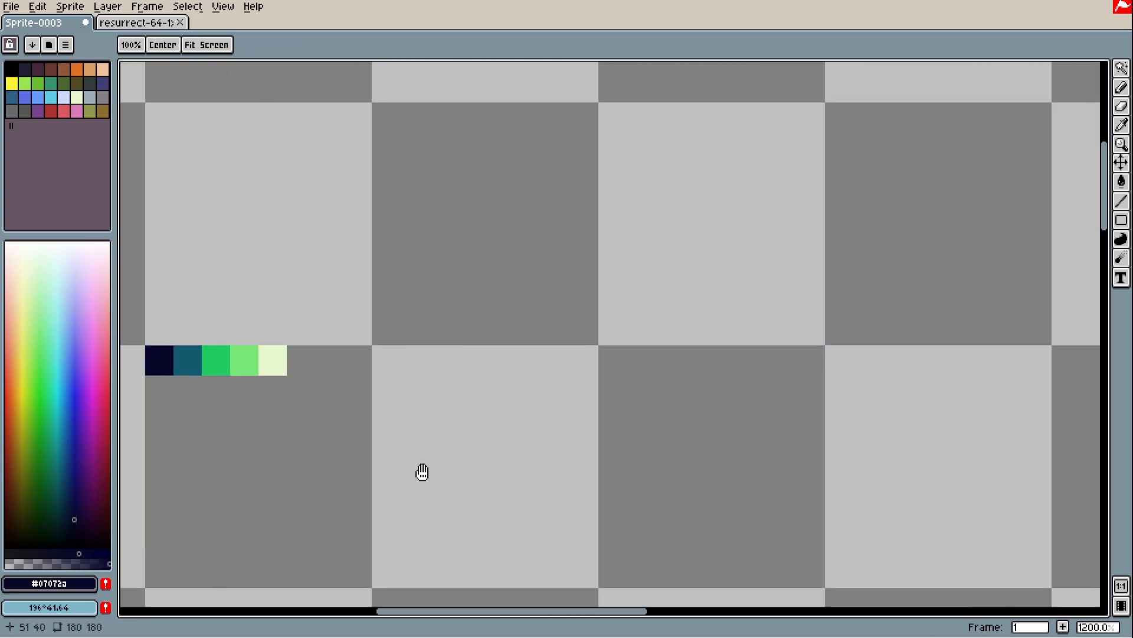
Step: Sample the ramp's squares back and forth from navy to pale yellow-green to examine their positions in the color spectrum
{"action": "left_click_drag", "start_coordinate": [423, 471], "coordinate": [788, 518]}
{"action": "key", "text": "i"}
{"action": "left_click", "coordinate": [637, 404]}
{"action": "left_click", "coordinate": [535, 405]}
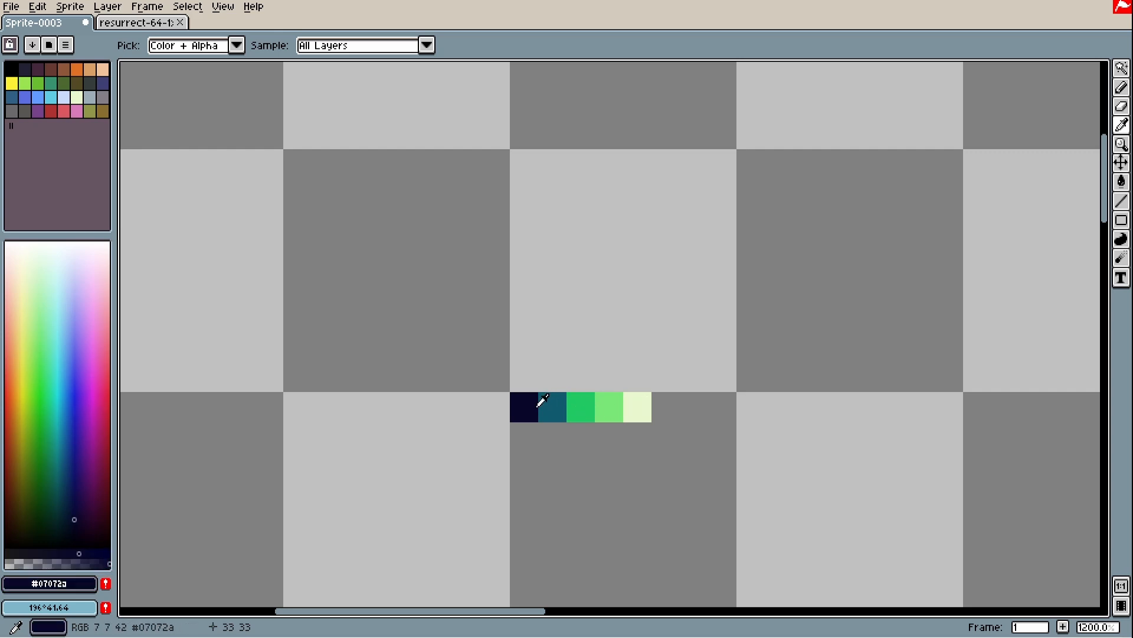
{"action": "left_click", "coordinate": [595, 406]}
{"action": "left_click", "coordinate": [638, 405]}
{"action": "left_click", "coordinate": [608, 406]}
{"action": "left_click", "coordinate": [564, 406]}
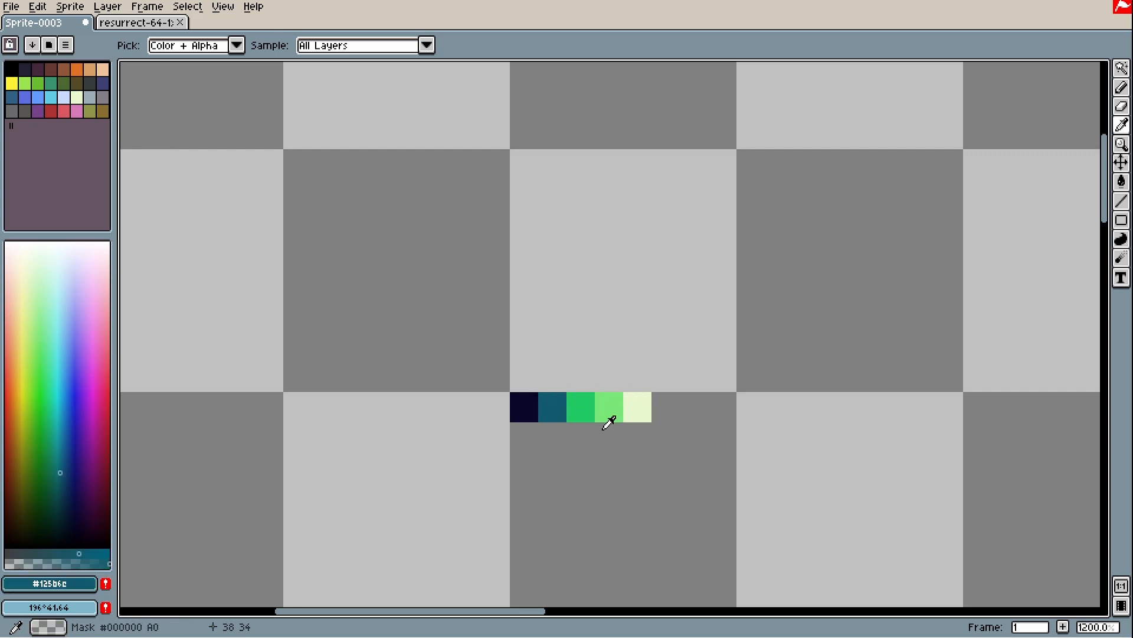
{"action": "left_click", "coordinate": [608, 406]}
{"action": "left_click", "coordinate": [636, 403]}
{"action": "left_click", "coordinate": [607, 401]}
{"action": "left_click", "coordinate": [579, 396]}
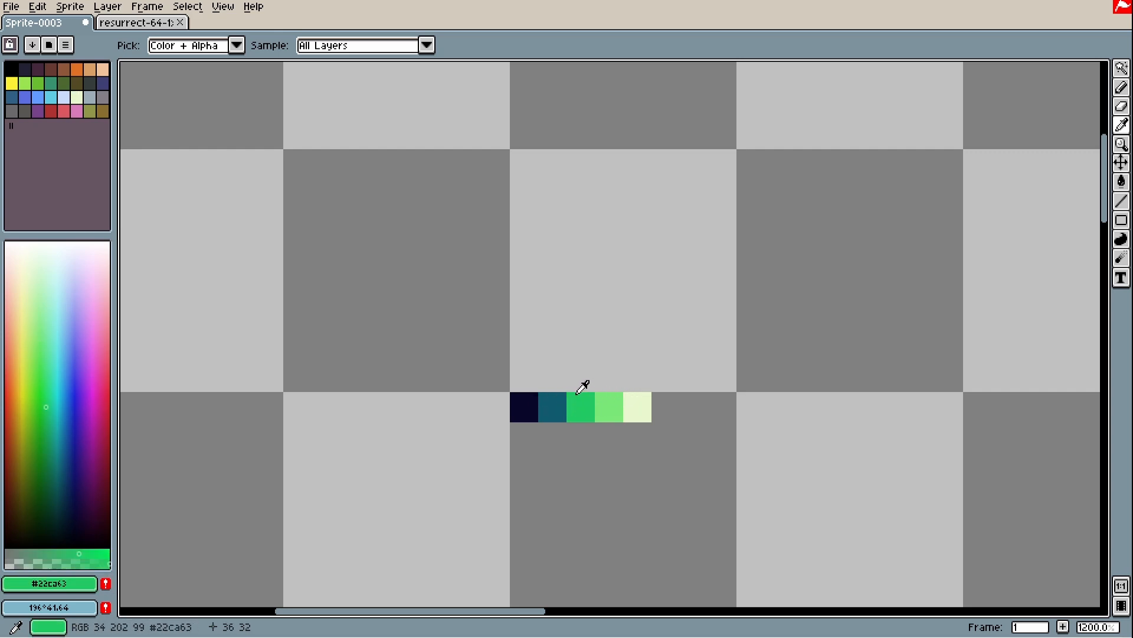
{"action": "left_click", "coordinate": [553, 399]}
{"action": "left_click", "coordinate": [531, 402]}
{"action": "left_click", "coordinate": [613, 396]}
Step: Trace alternative paths through the color spectrum from dark purple up to light tones, and try a dark magenta
{"action": "key", "text": "b"}
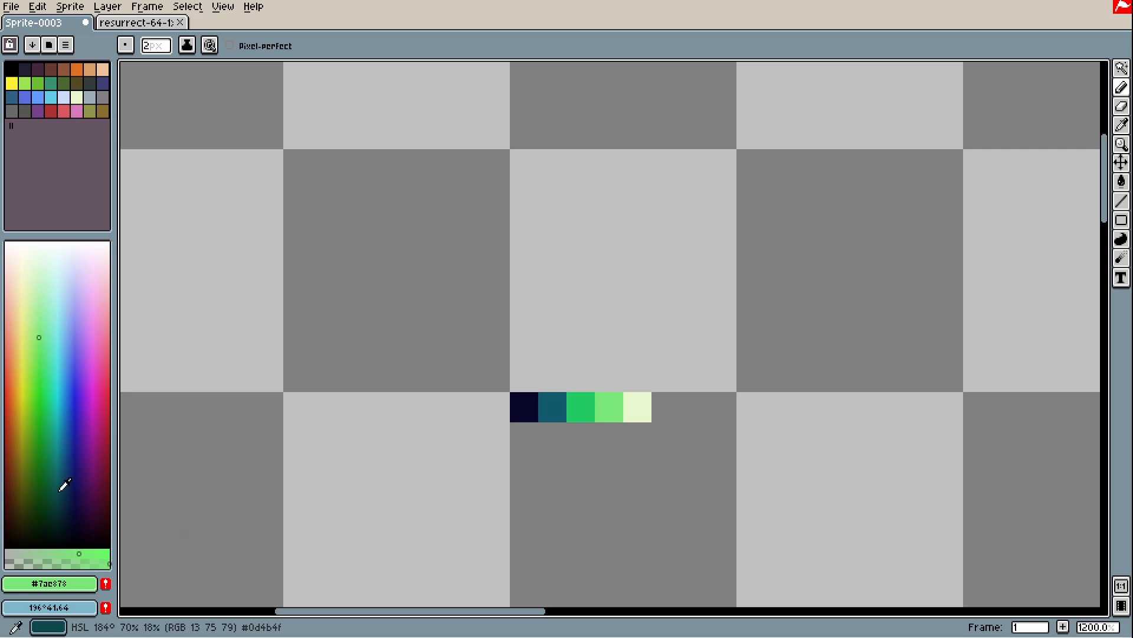
{"action": "mouse_move", "coordinate": [89, 498]}
{"action": "left_mouse_down"}
{"action": "mouse_move", "coordinate": [73, 499]}
{"action": "mouse_move", "coordinate": [33, 448]}
{"action": "mouse_move", "coordinate": [8, 299]}
{"action": "left_mouse_up"}
{"action": "left_click_drag", "start_coordinate": [88, 492], "coordinate": [38, 319]}
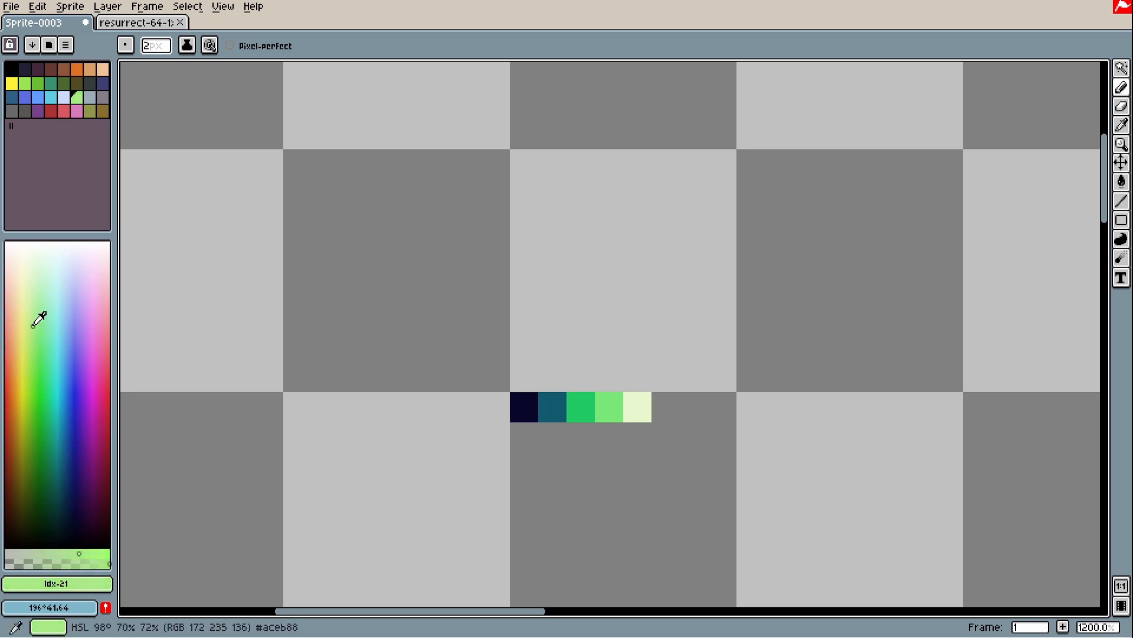
{"action": "left_click", "coordinate": [96, 500]}
Step: Start a second ramp directly below the first with a navy #07072a square followed by a dark magenta square
{"action": "left_click", "coordinate": [524, 401], "text": "alt"}
{"action": "left_click", "coordinate": [523, 440]}
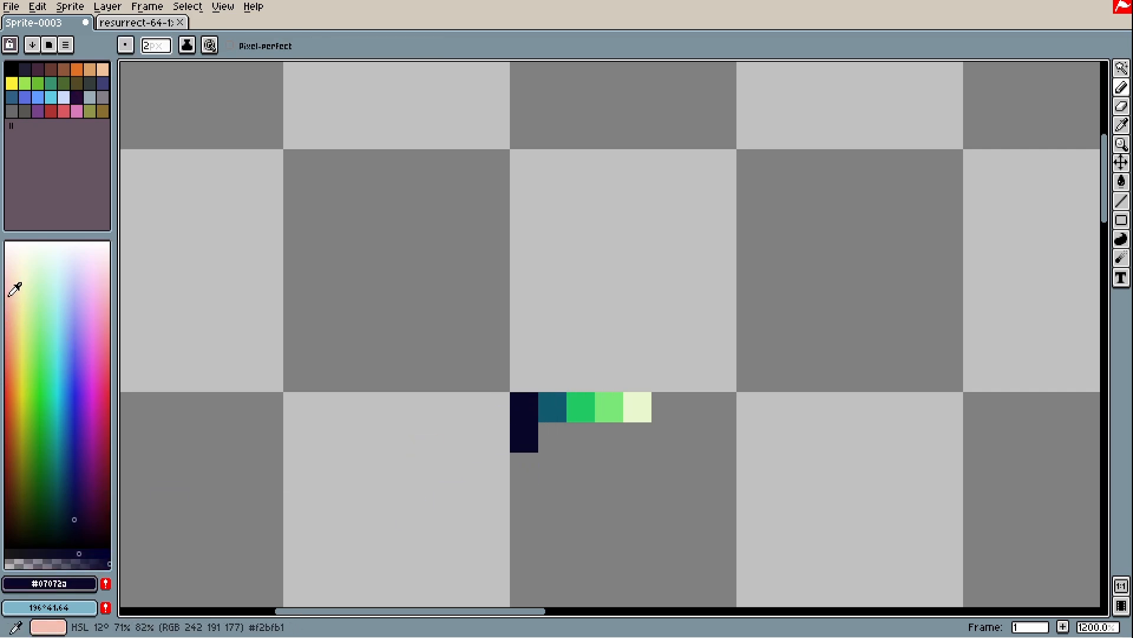
{"action": "left_click_drag", "start_coordinate": [700, 466], "coordinate": [691, 432]}
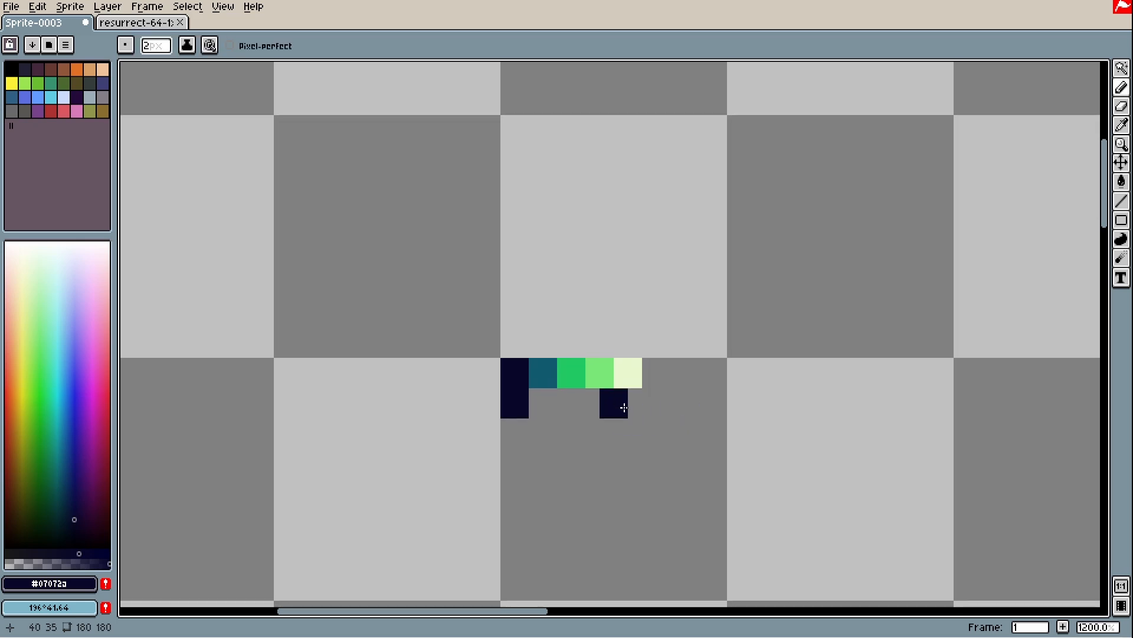
{"action": "left_click", "coordinate": [96, 500]}
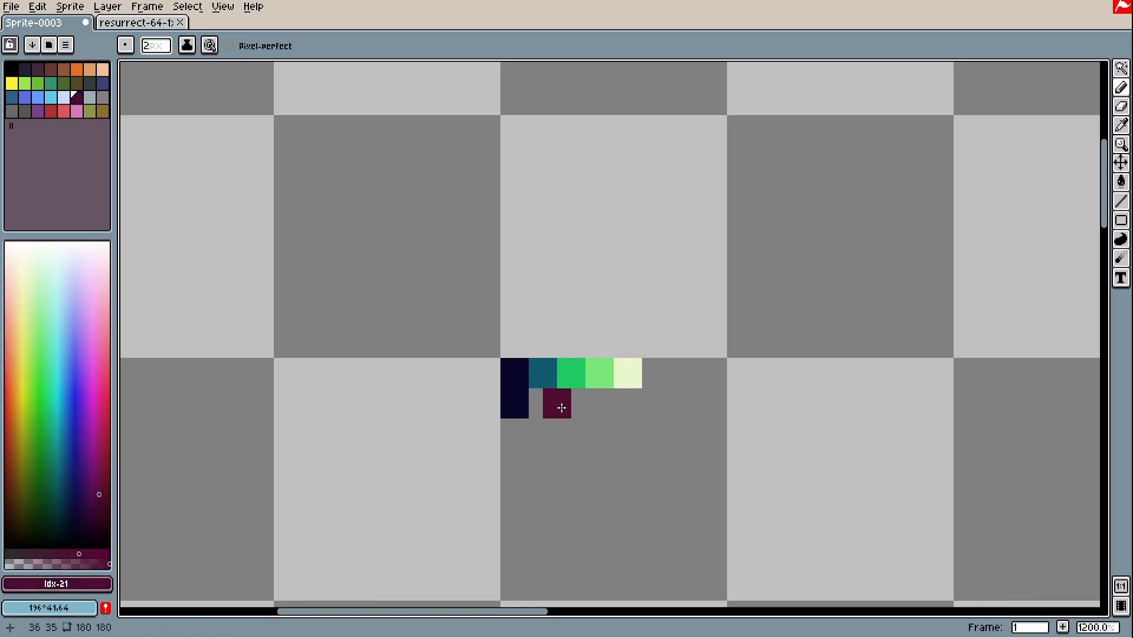
{"action": "left_click", "coordinate": [543, 403]}
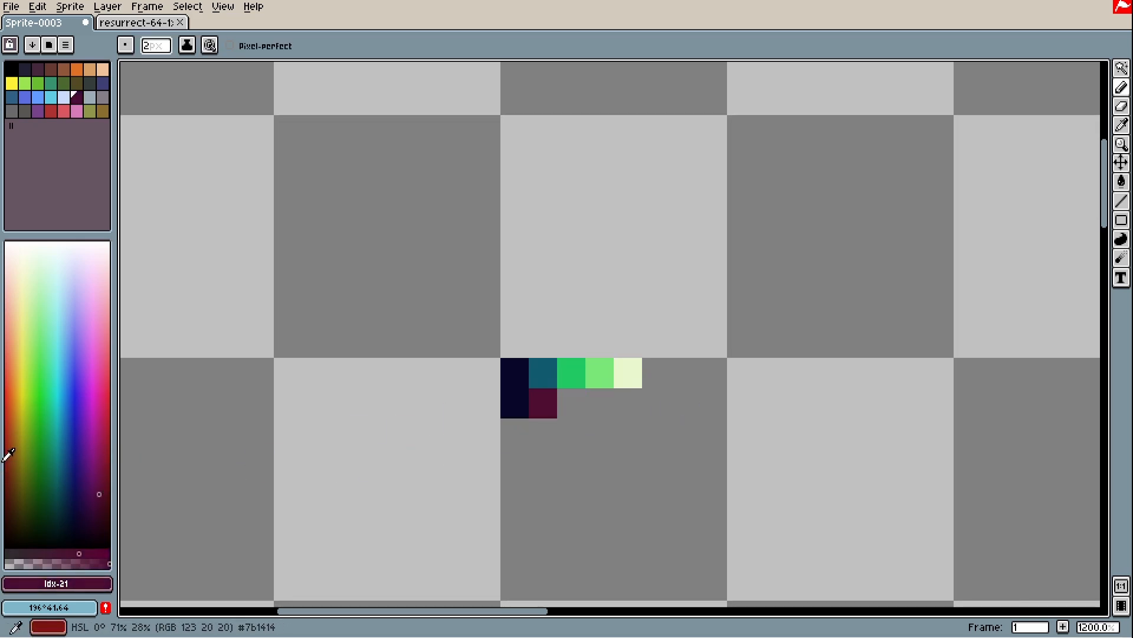
Step: Continue the second ramp with adjoining squares in dark red #7b2214, golden yellow and pale cream
{"action": "left_click", "coordinate": [7, 461]}
{"action": "left_click", "coordinate": [571, 403]}
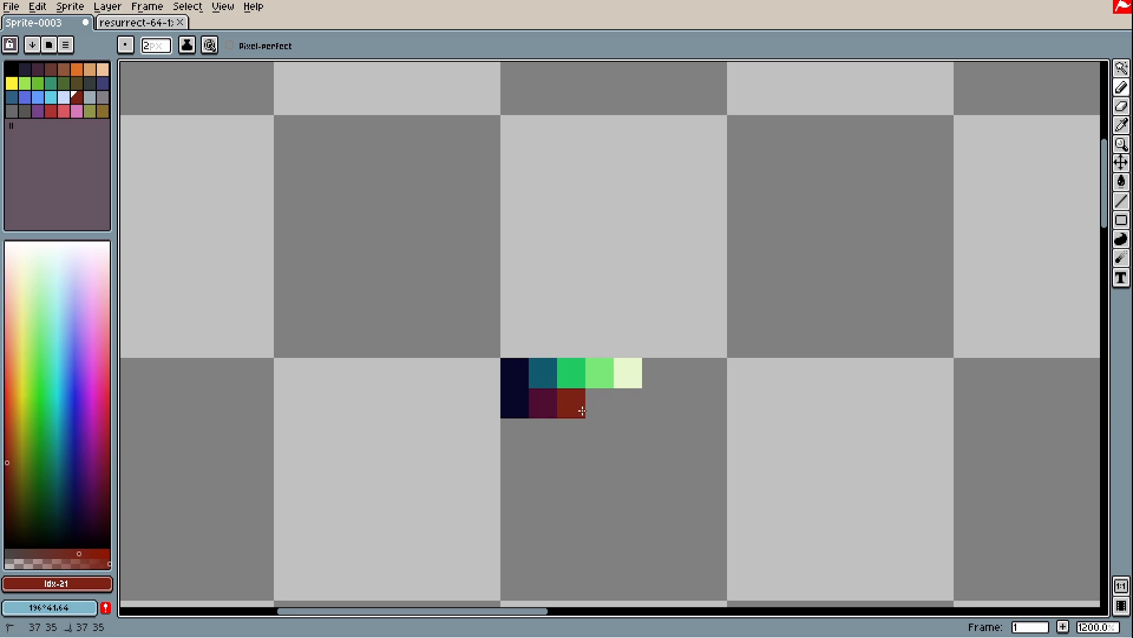
{"action": "left_click", "coordinate": [14, 416]}
{"action": "left_click_drag", "start_coordinate": [14, 415], "coordinate": [18, 368]}
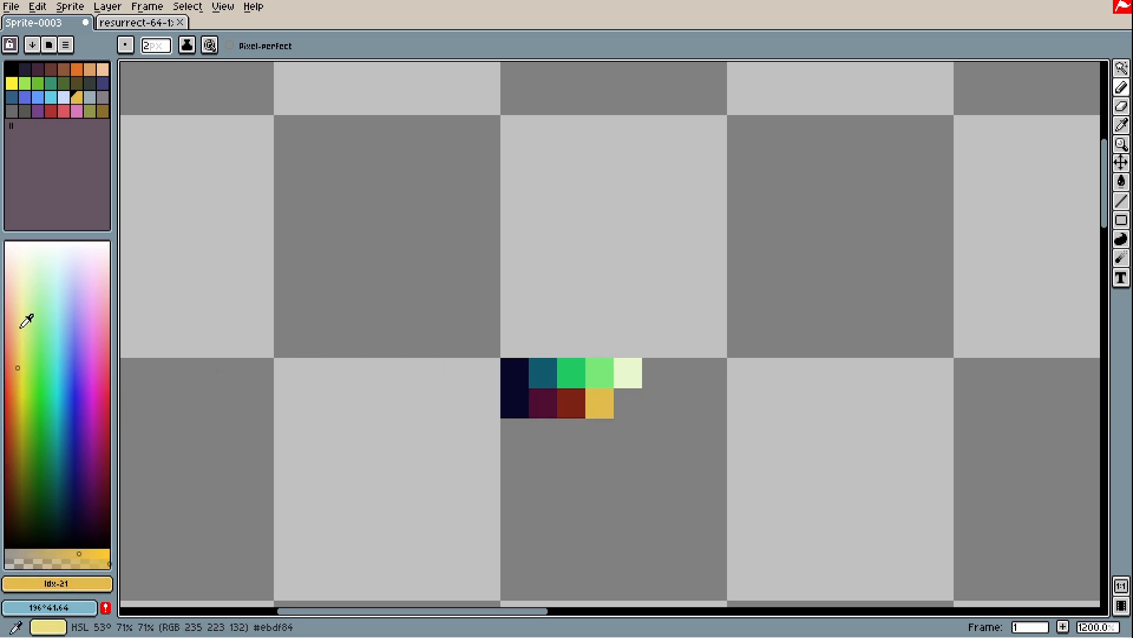
{"action": "left_click", "coordinate": [20, 291]}
{"action": "left_click", "coordinate": [628, 403]}
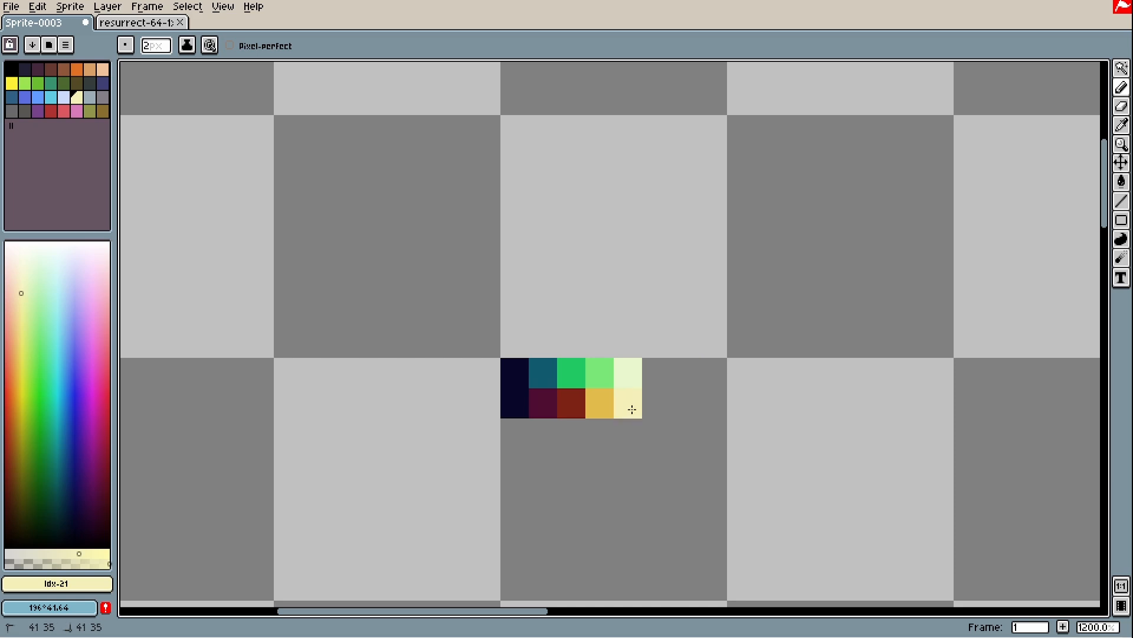
Step: Sample the pale yellow-green #e7f7cc and place a square of it at the light end of both ramps
{"action": "scroll", "coordinate": [649, 399], "scroll_direction": "up", "scroll_amount": 3}
{"action": "key", "text": "i"}
{"action": "left_click", "coordinate": [622, 352], "text": "alt"}
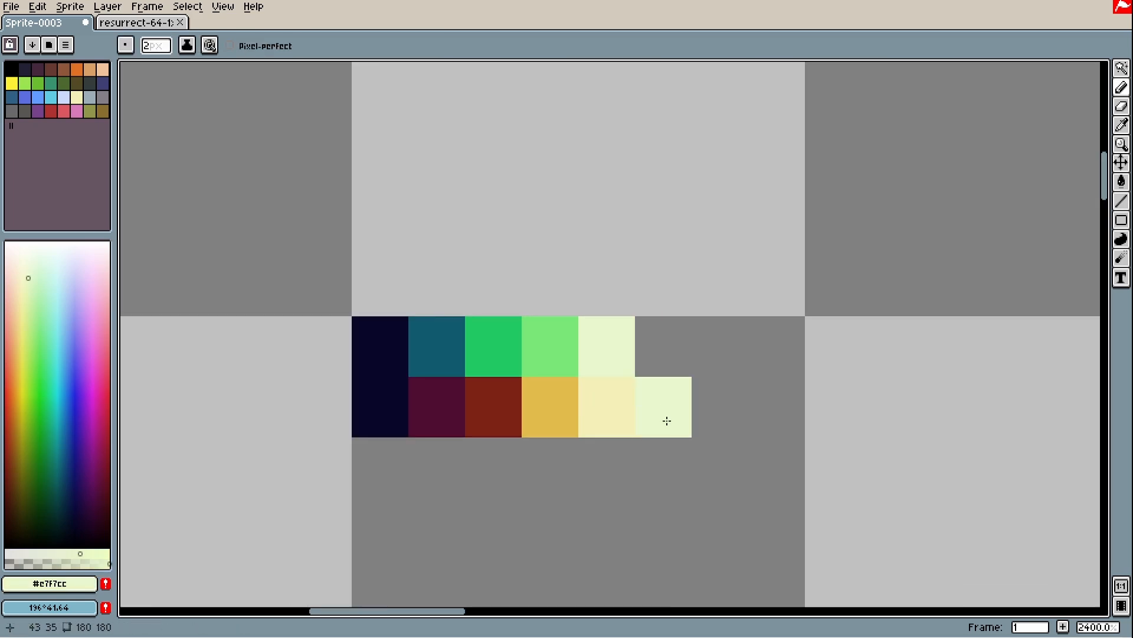
{"action": "left_click", "coordinate": [667, 420]}
{"action": "left_click", "coordinate": [668, 355]}
{"action": "left_click_drag", "start_coordinate": [697, 460], "coordinate": [722, 391]}
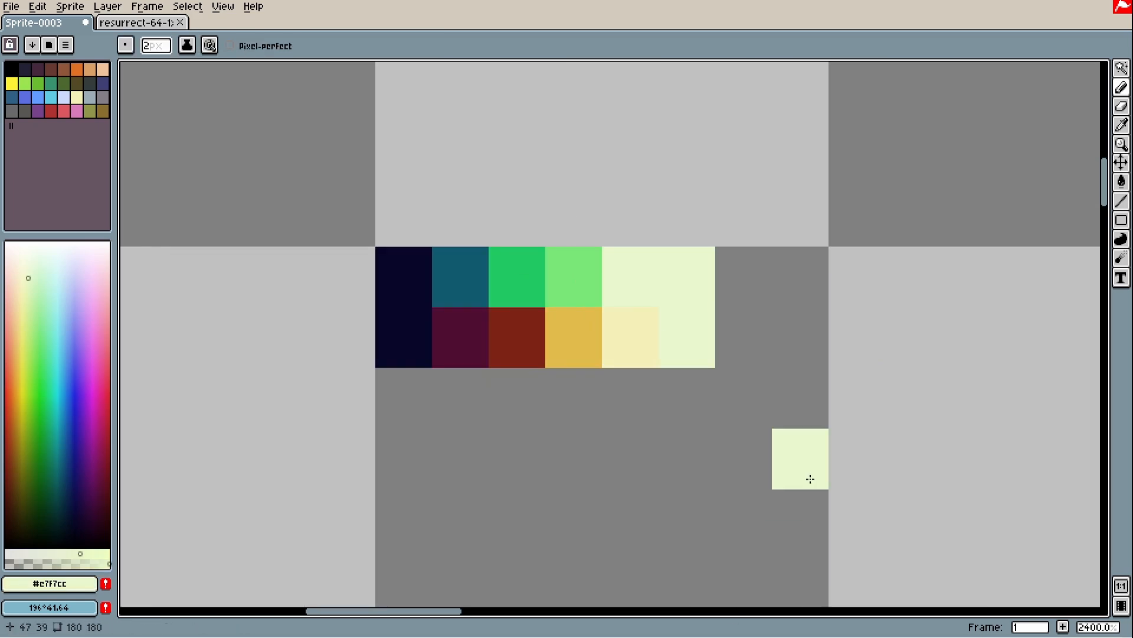
{"action": "scroll", "coordinate": [828, 398], "scroll_direction": "down", "scroll_amount": 2}
{"action": "scroll", "coordinate": [829, 398], "scroll_direction": "up", "scroll_amount": 3}
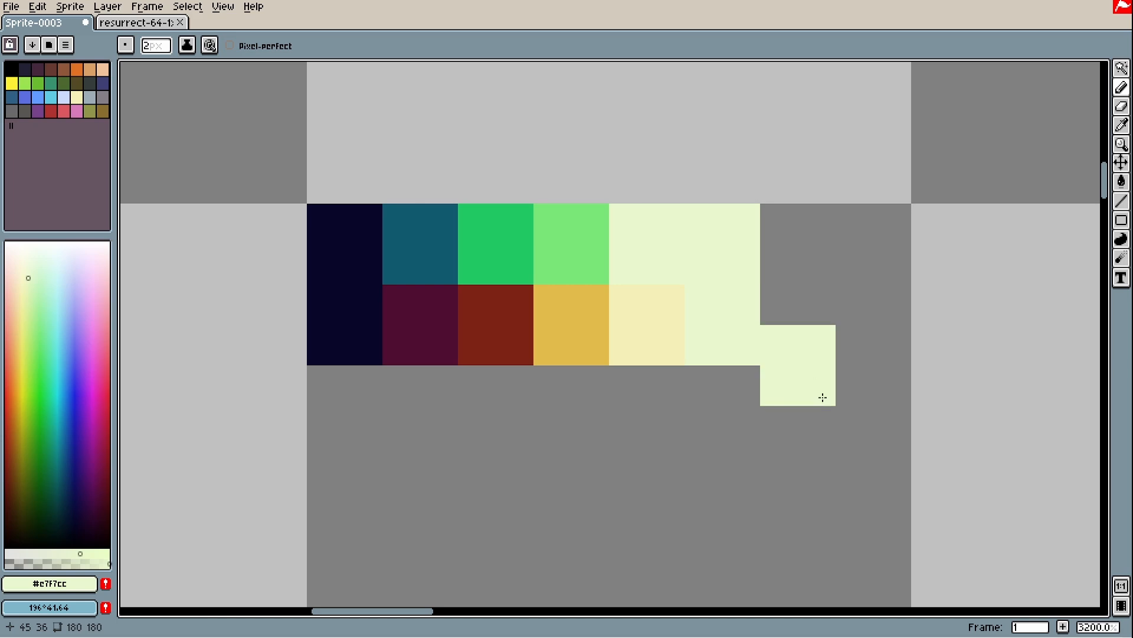
Step: Sample the dark and light squares of the ramps to compare their positions in the color spectrum
{"action": "key", "text": "e"}
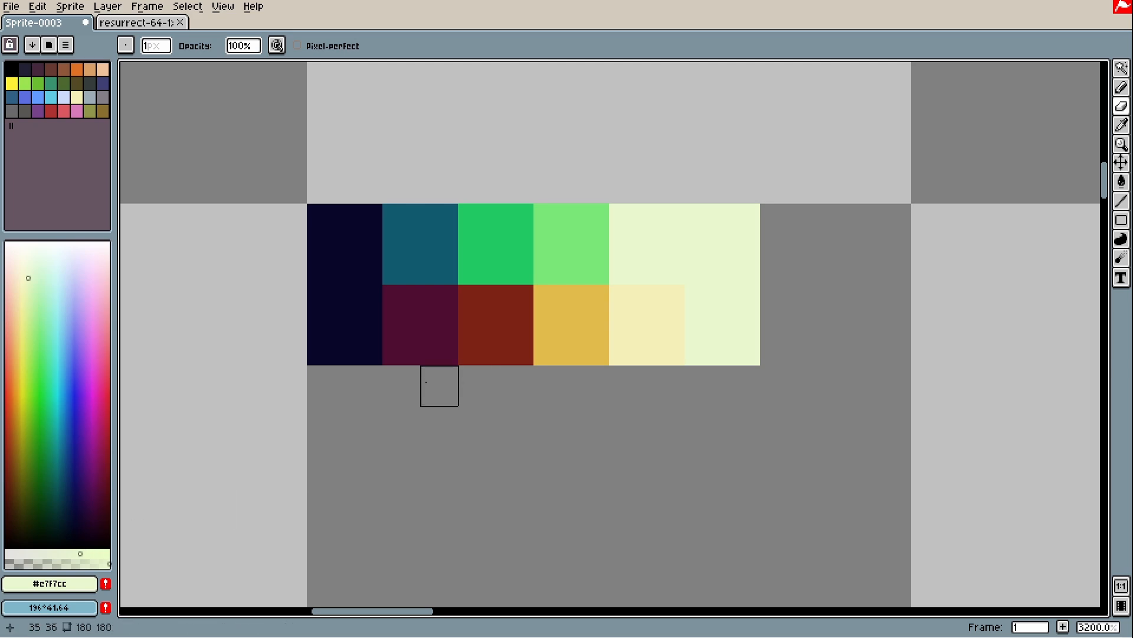
{"action": "key", "text": "i"}
{"action": "left_click", "coordinate": [481, 316]}
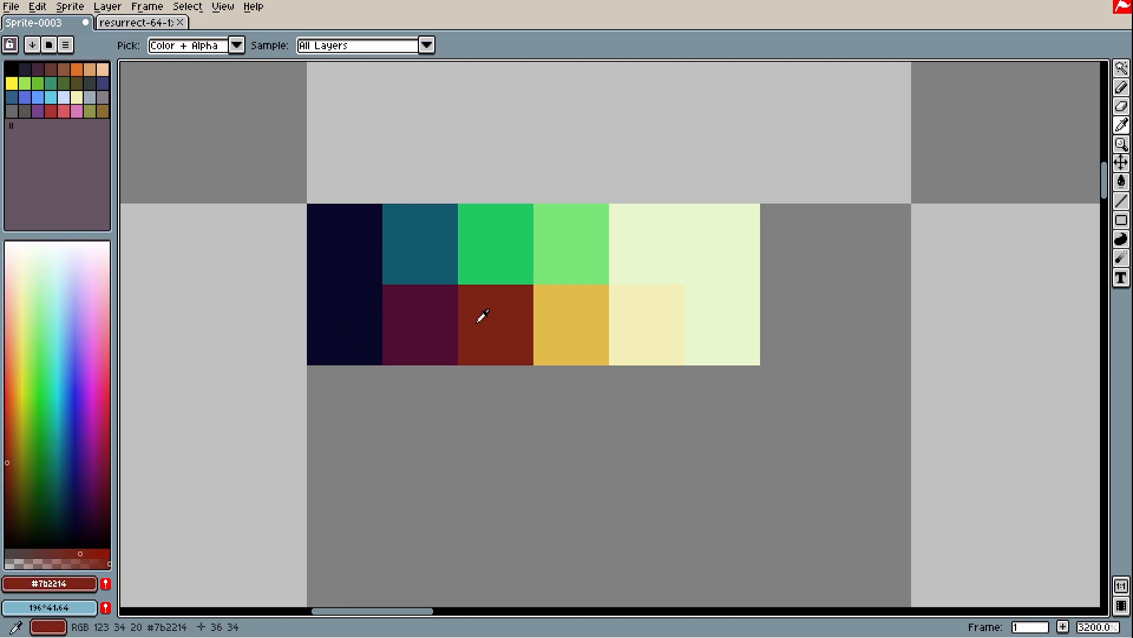
{"action": "left_click", "coordinate": [677, 302]}
{"action": "left_click", "coordinate": [392, 316]}
{"action": "left_click", "coordinate": [674, 294]}
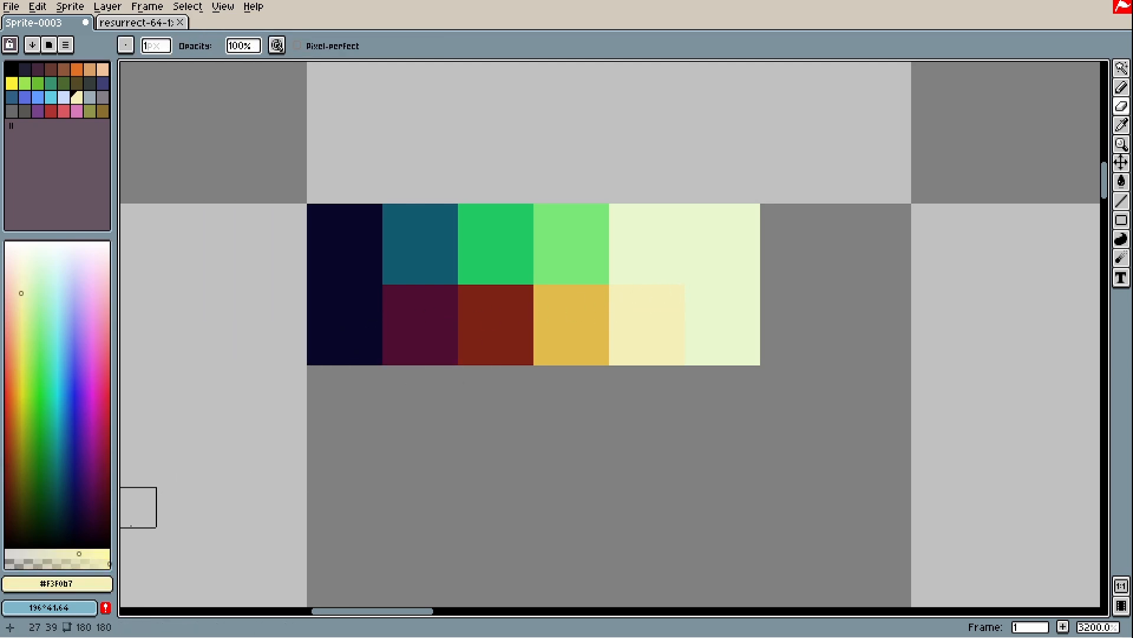
{"action": "left_click_drag", "start_coordinate": [352, 314], "coordinate": [695, 298]}
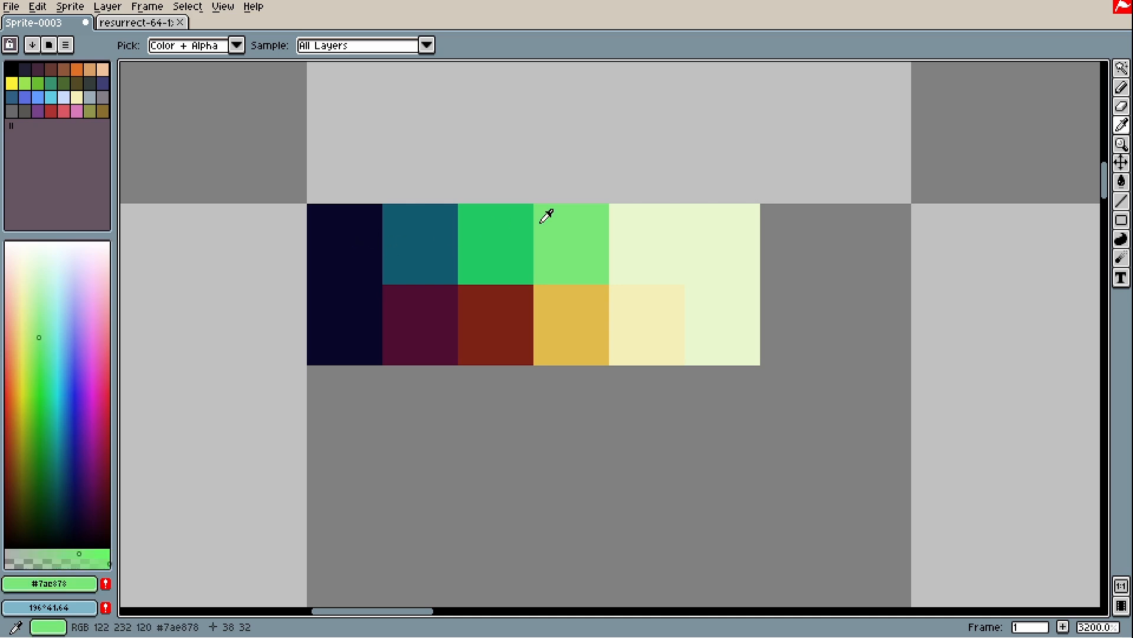
Step: Sample the teal #125b6e and draw a thick curve rising across the empty canvas beside the ramps
{"action": "key", "text": "b"}
{"action": "left_click_drag", "start_coordinate": [673, 250], "coordinate": [549, 275]}
{"action": "left_click", "coordinate": [279, 263], "text": "alt"}
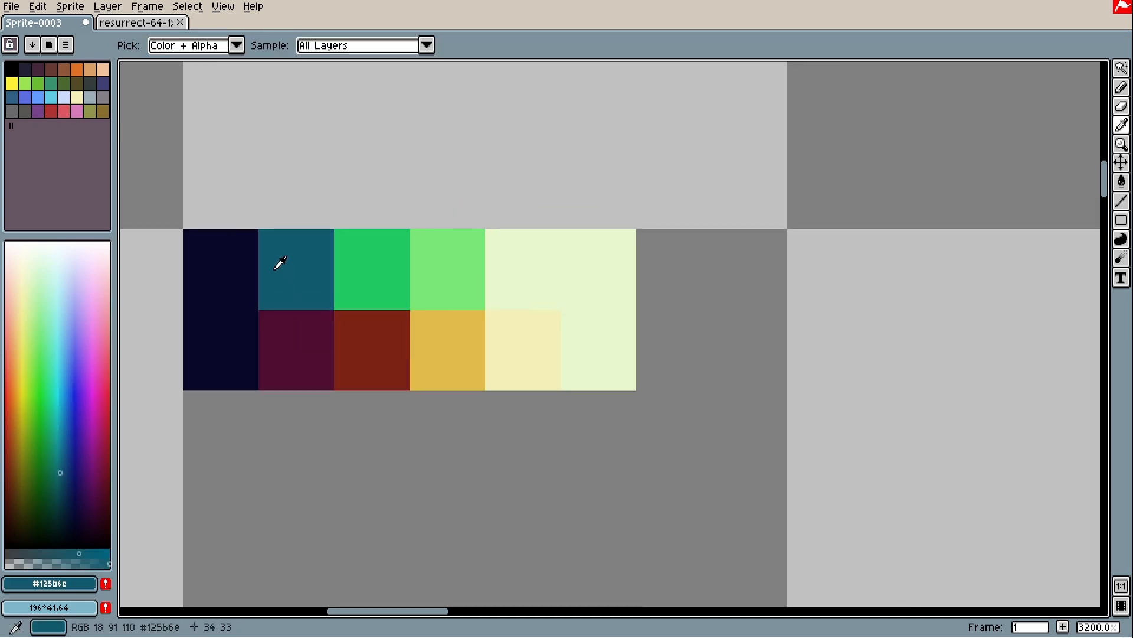
{"action": "left_click_drag", "start_coordinate": [906, 284], "coordinate": [625, 366]}
{"action": "scroll", "coordinate": [624, 344], "scroll_direction": "down", "scroll_amount": 1}
{"action": "left_click", "coordinate": [621, 345]}
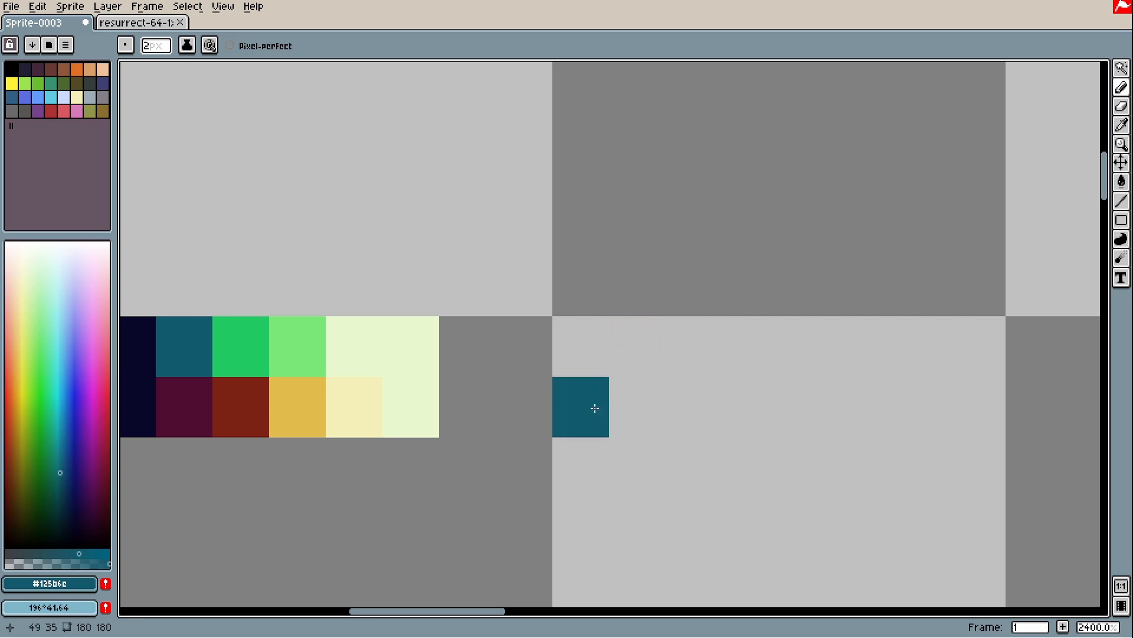
{"action": "mouse_move", "coordinate": [590, 453]}
{"action": "left_mouse_down"}
{"action": "mouse_move", "coordinate": [639, 449]}
{"action": "mouse_move", "coordinate": [850, 272]}
{"action": "mouse_move", "coordinate": [898, 149]}
{"action": "left_mouse_up"}
{"action": "left_click_drag", "start_coordinate": [921, 208], "coordinate": [729, 306]}
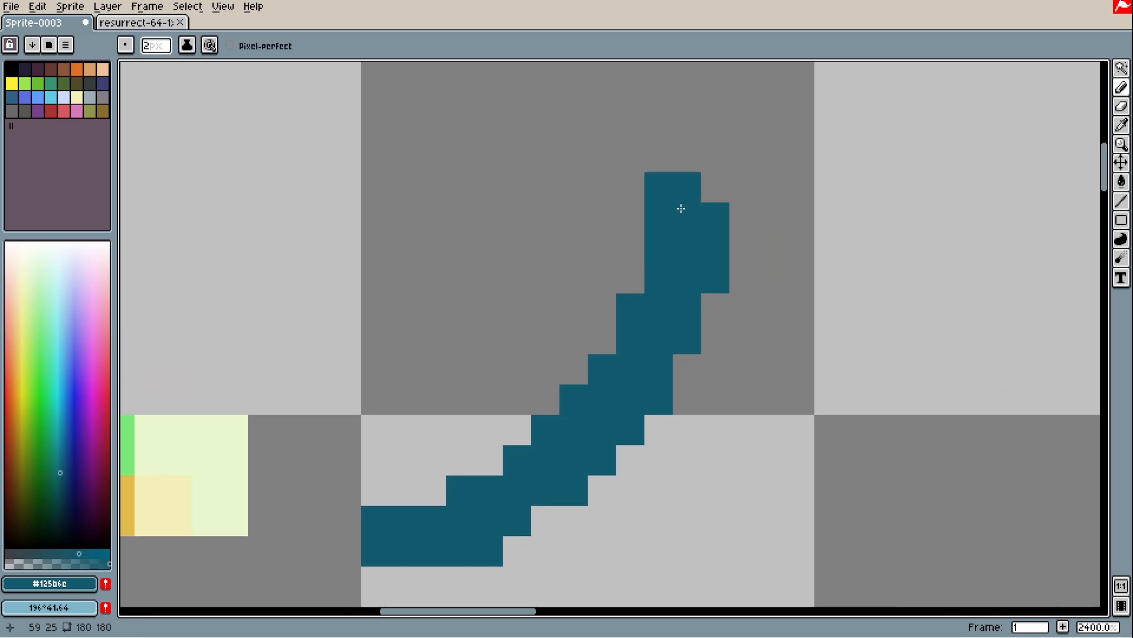
Step: Draw an arrowhead on the rising teal curve and a second thick arrow descending below it
{"action": "mouse_move", "coordinate": [714, 216]}
{"action": "left_mouse_down"}
{"action": "mouse_move", "coordinate": [576, 281]}
{"action": "mouse_move", "coordinate": [797, 163]}
{"action": "mouse_move", "coordinate": [794, 287]}
{"action": "mouse_move", "coordinate": [766, 262]}
{"action": "mouse_move", "coordinate": [785, 326]}
{"action": "mouse_move", "coordinate": [755, 273]}
{"action": "left_mouse_up"}
{"action": "scroll", "coordinate": [779, 317], "scroll_direction": "down", "scroll_amount": 1}
{"action": "left_click_drag", "start_coordinate": [805, 395], "coordinate": [756, 275]}
{"action": "left_click_drag", "start_coordinate": [538, 429], "coordinate": [649, 546]}
{"action": "mouse_move", "coordinate": [688, 463]}
{"action": "left_mouse_down"}
{"action": "mouse_move", "coordinate": [738, 569]}
{"action": "mouse_move", "coordinate": [652, 543]}
{"action": "left_mouse_up"}
{"action": "key", "text": "v"}
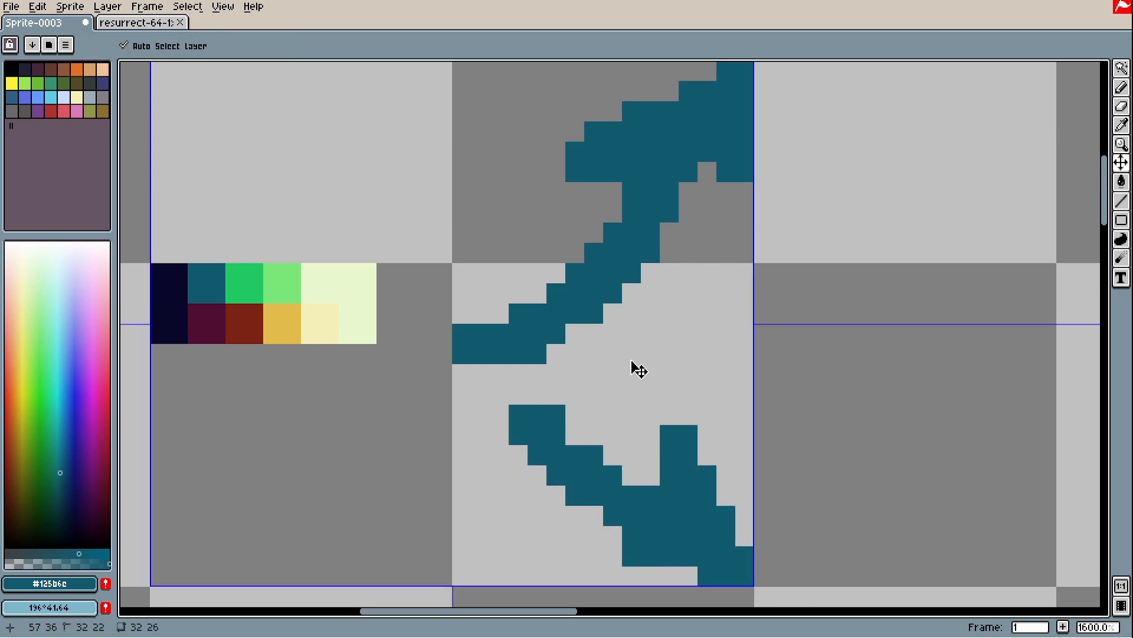
Step: Undo the thick teal arrow strokes to clear the canvas beside the ramps
{"action": "key", "text": "ctrl+z"}
{"action": "key", "text": "ctrl+z"}
{"action": "key", "text": "ctrl+z"}
{"action": "key", "text": "ctrl+z"}
{"action": "key", "text": "ctrl+z"}
{"action": "key", "text": "ctrl+z"}
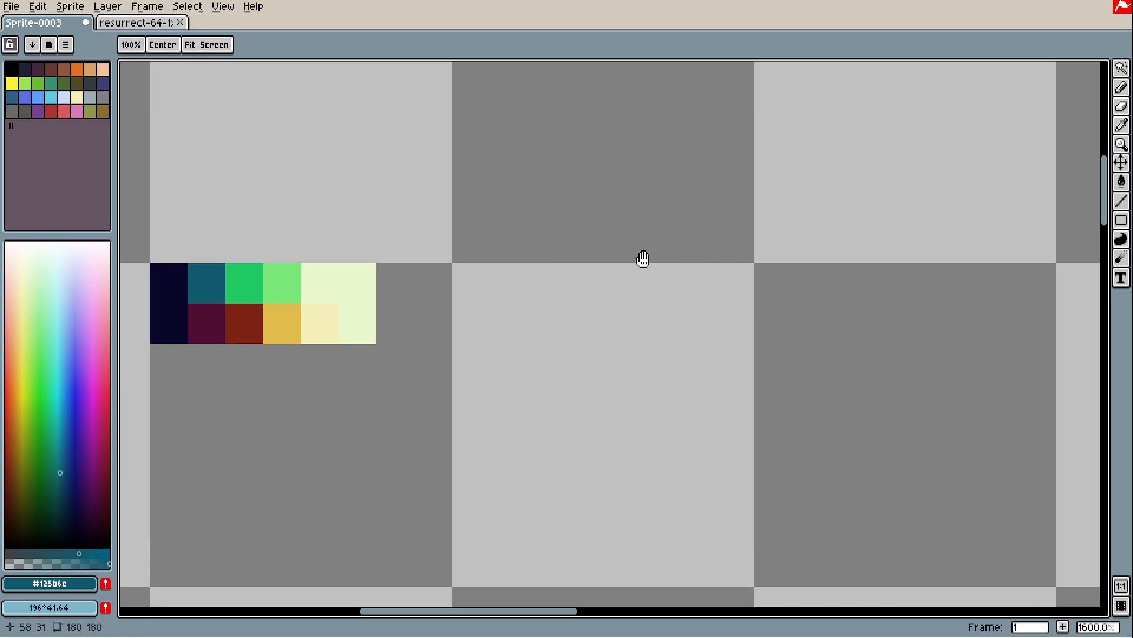
Step: Draw two separate 1 px teal curves beside the ramps, one bulging right and the other bulging left
{"action": "left_click_drag", "start_coordinate": [643, 258], "coordinate": [581, 343]}
{"action": "key", "text": "minus"}
{"action": "scroll", "coordinate": [607, 337], "scroll_direction": "down", "scroll_amount": 1}
{"action": "mouse_move", "coordinate": [472, 149]}
{"action": "left_mouse_down"}
{"action": "mouse_move", "coordinate": [521, 148]}
{"action": "mouse_move", "coordinate": [685, 228]}
{"action": "mouse_move", "coordinate": [492, 376]}
{"action": "mouse_move", "coordinate": [464, 363]}
{"action": "left_mouse_up"}
{"action": "left_click_drag", "start_coordinate": [866, 369], "coordinate": [750, 398]}
{"action": "left_click", "coordinate": [822, 209]}
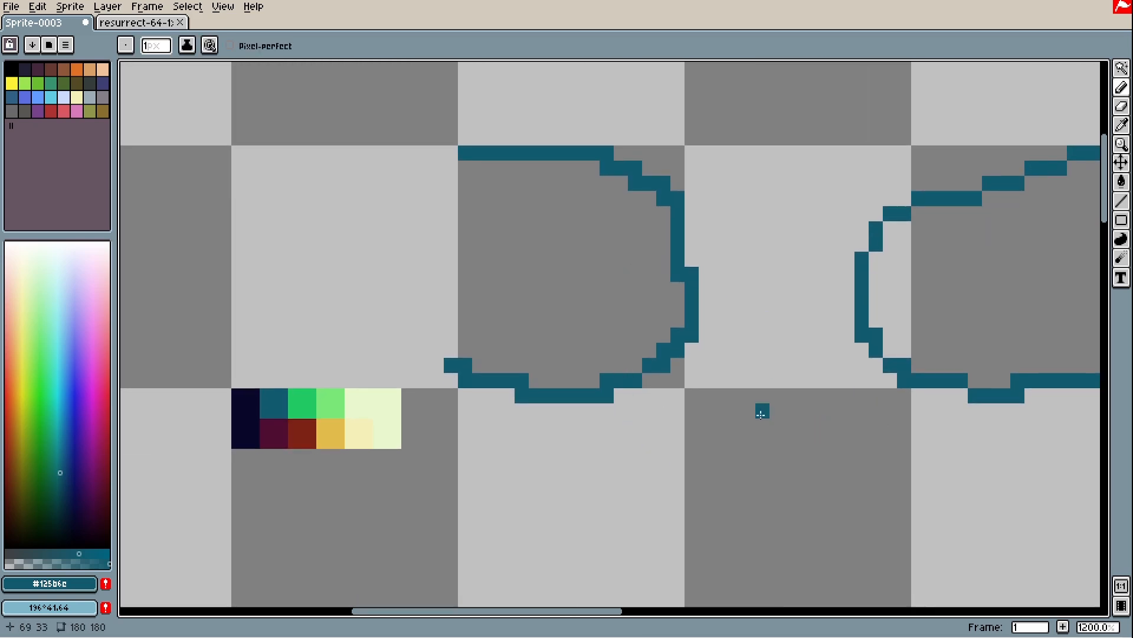
{"action": "left_click_drag", "start_coordinate": [522, 487], "coordinate": [703, 454]}
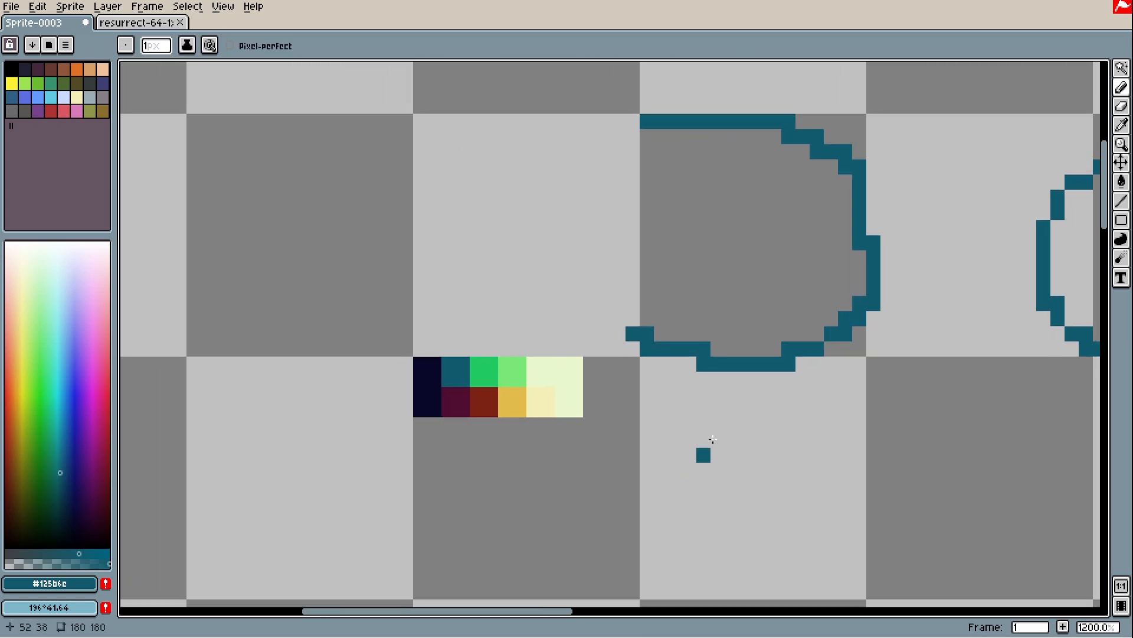
{"action": "scroll", "coordinate": [893, 382], "scroll_direction": "down", "scroll_amount": 1}
{"action": "left_click_drag", "start_coordinate": [891, 383], "coordinate": [792, 369]}
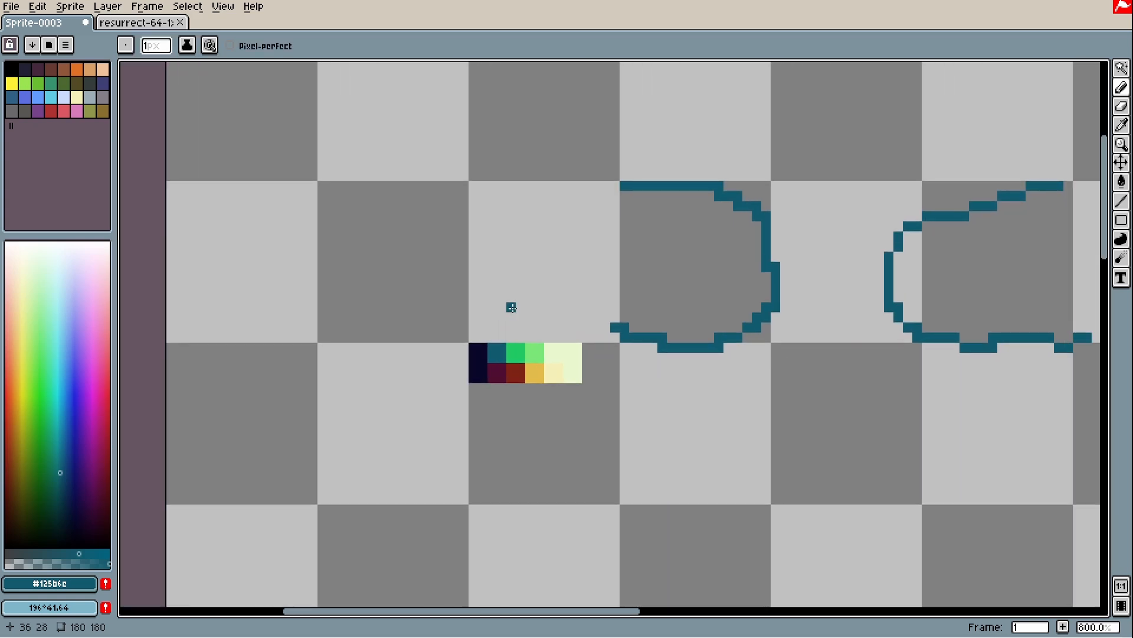
Step: Draw a vertical upward arrow through the right-bulging curve, with a small pixel mark beside its head
{"action": "scroll", "coordinate": [573, 295], "scroll_direction": "up", "scroll_amount": 1}
{"action": "key", "text": "i"}
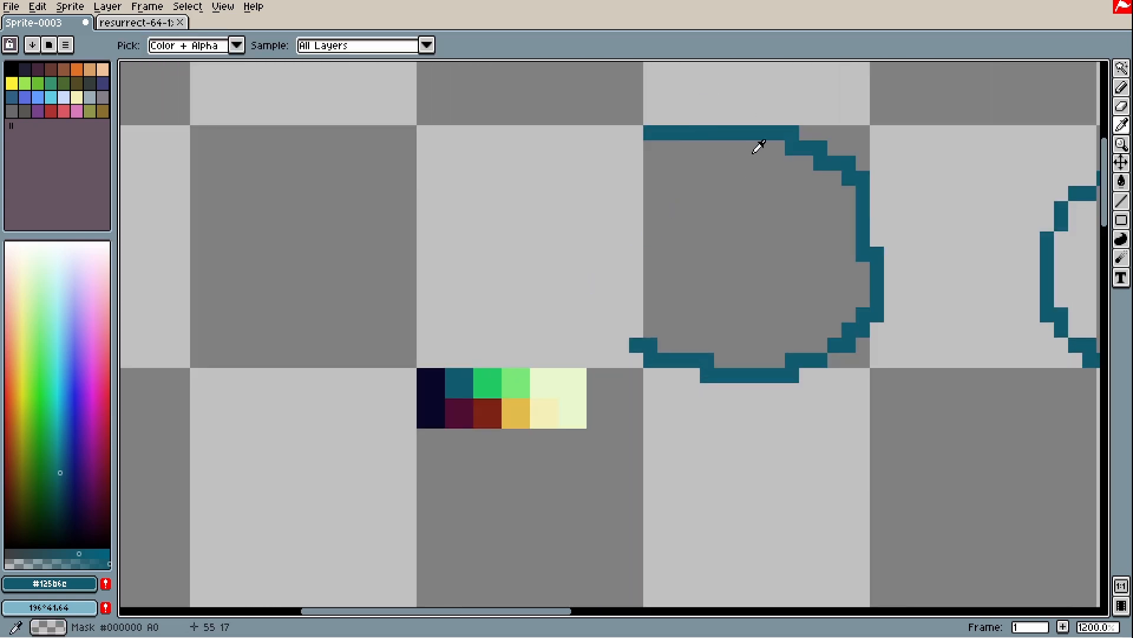
{"action": "key", "text": "b"}
{"action": "left_click_drag", "start_coordinate": [816, 157], "coordinate": [791, 197]}
{"action": "left_click_drag", "start_coordinate": [725, 97], "coordinate": [720, 487]}
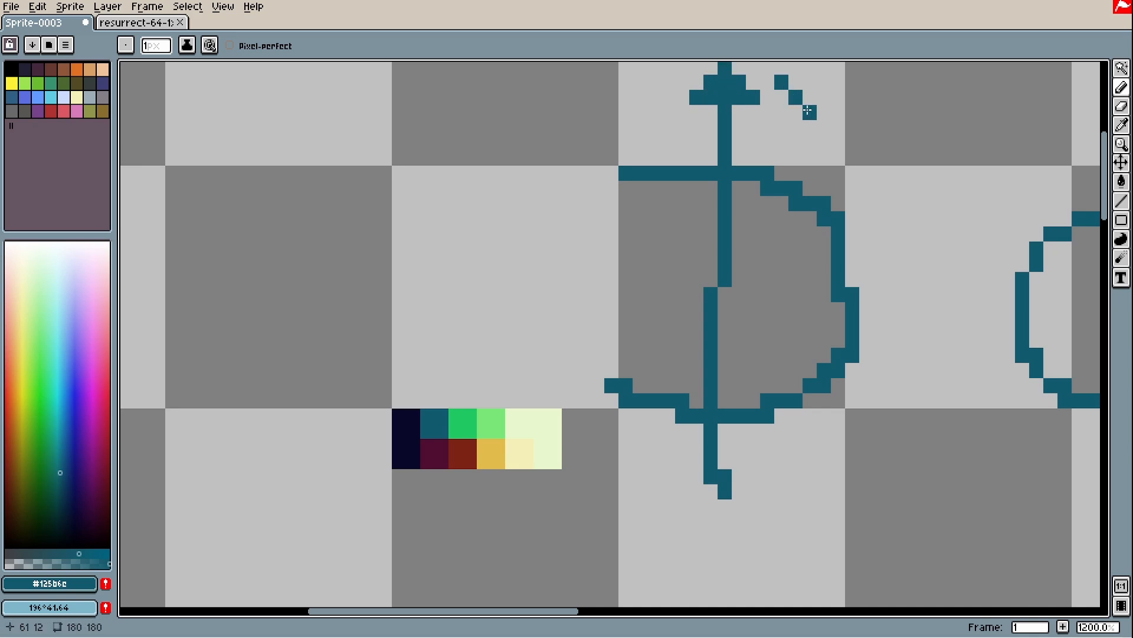
{"action": "left_click_drag", "start_coordinate": [715, 288], "coordinate": [800, 211]}
Step: Try a teal blob at the right-bulging curve's outermost point and a short stroke above the ramps
{"action": "mouse_move", "coordinate": [1008, 172]}
{"action": "left_mouse_down"}
{"action": "mouse_move", "coordinate": [970, 201]}
{"action": "mouse_move", "coordinate": [966, 165]}
{"action": "mouse_move", "coordinate": [981, 225]}
{"action": "mouse_move", "coordinate": [958, 212]}
{"action": "mouse_move", "coordinate": [955, 173]}
{"action": "left_mouse_up"}
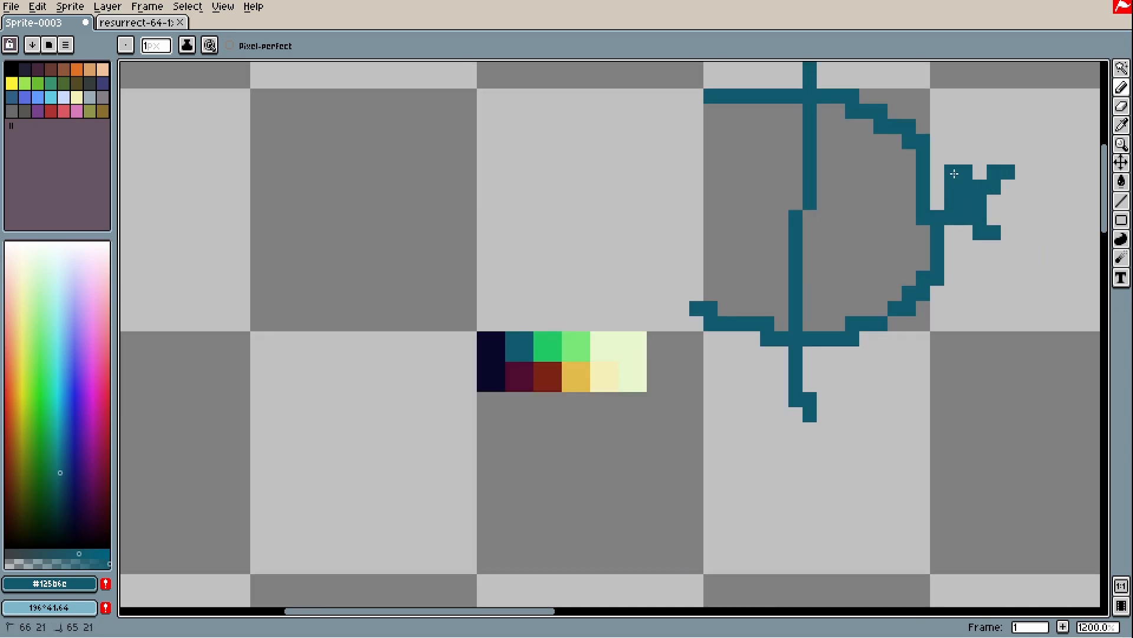
{"action": "left_click_drag", "start_coordinate": [981, 271], "coordinate": [889, 324]}
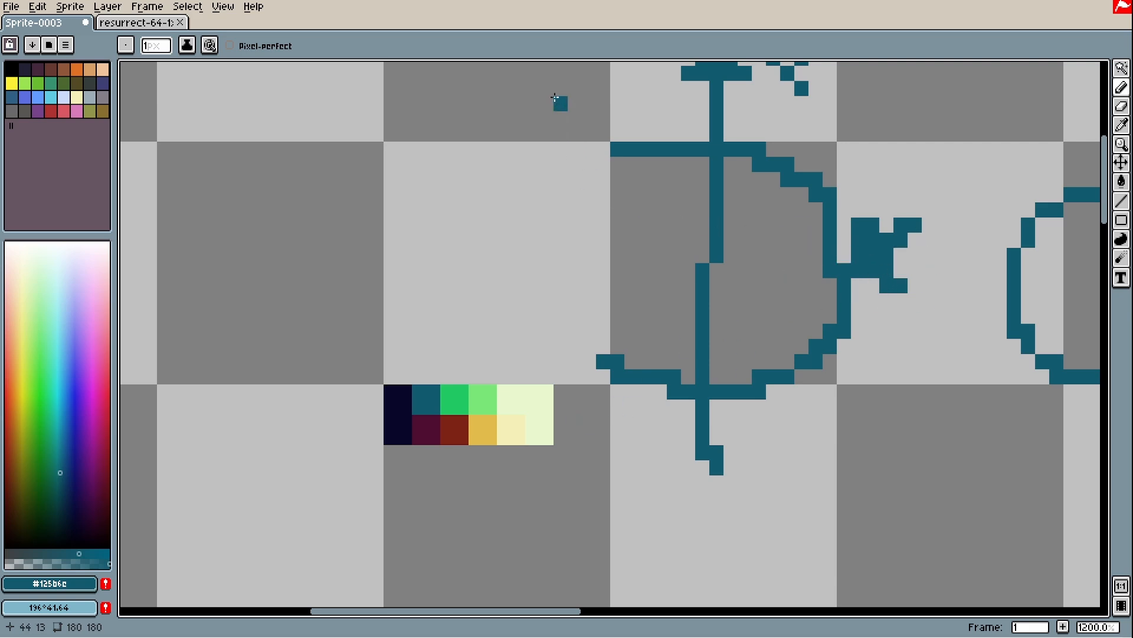
{"action": "left_click_drag", "start_coordinate": [555, 97], "coordinate": [591, 116]}
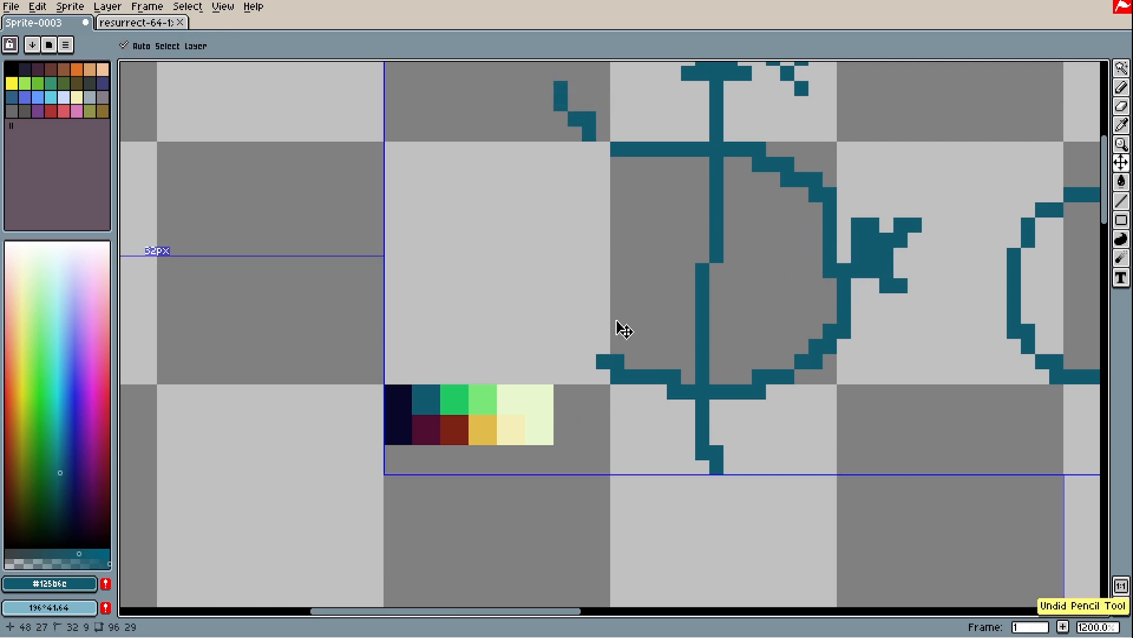
{"action": "key", "text": "ctrl+z"}
{"action": "key", "text": "ctrl+z"}
Step: Duplicate both color ramps directly below the originals, leaving a small gap
{"action": "left_click_drag", "start_coordinate": [598, 343], "coordinate": [638, 331]}
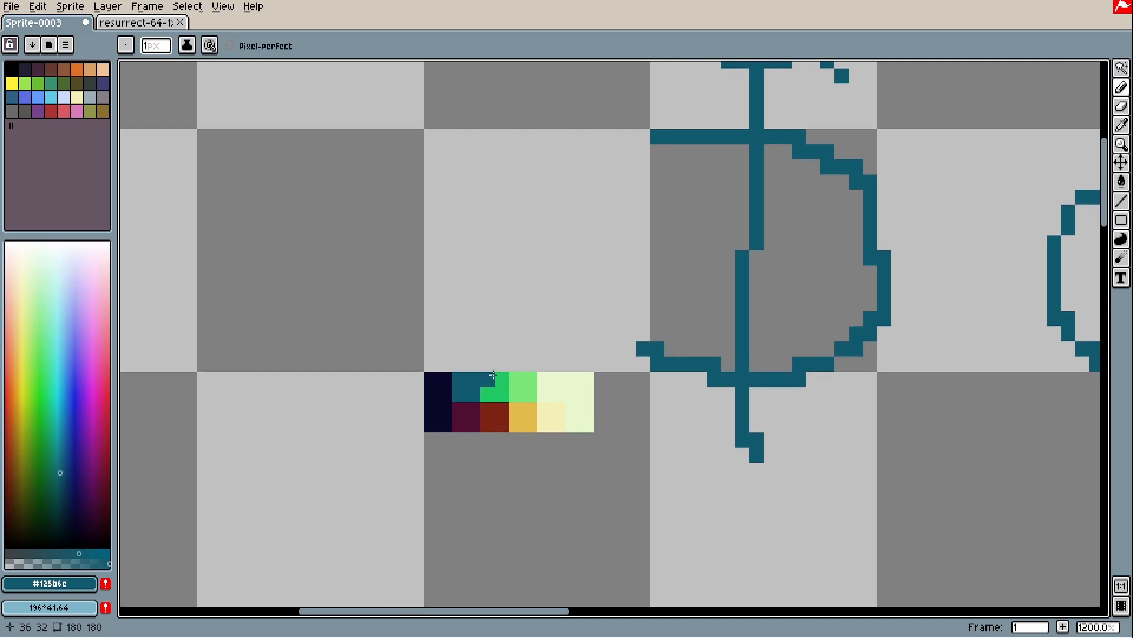
{"action": "scroll", "coordinate": [488, 380], "scroll_direction": "up", "scroll_amount": 2}
{"action": "left_click_drag", "start_coordinate": [415, 480], "coordinate": [442, 407]}
{"action": "key", "text": "m"}
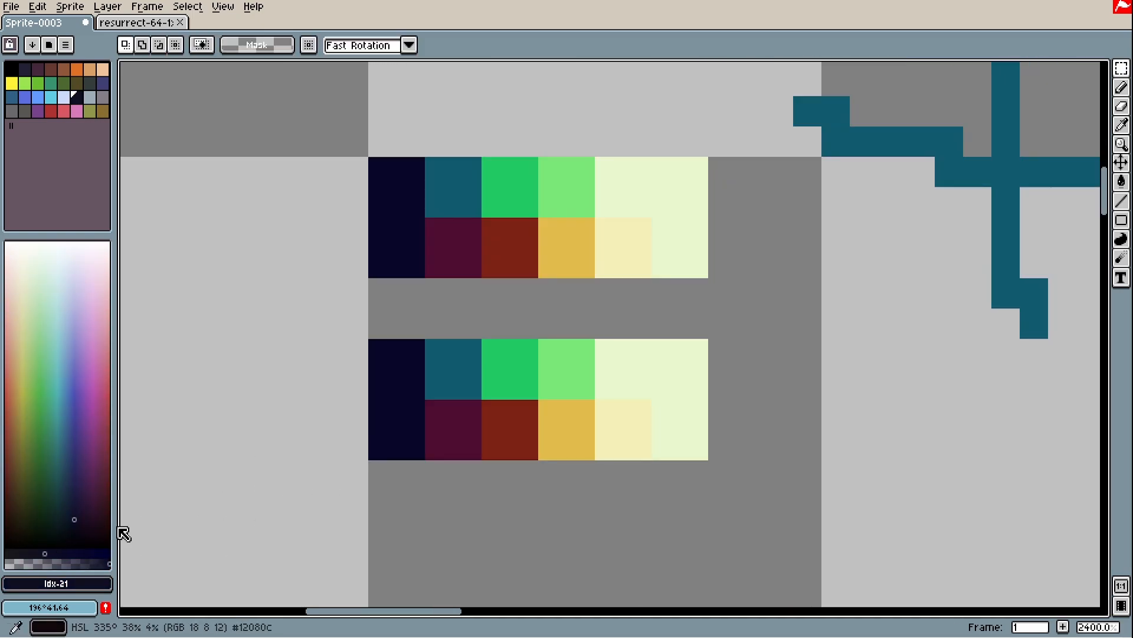
Step: Fill the copied ramps' navy, teal and dark maroon squares with less saturated versions of those colors
{"action": "key", "text": "g"}
{"action": "left_click", "coordinate": [463, 375], "text": "alt"}
{"action": "left_click", "coordinate": [59, 554]}
{"action": "left_click", "coordinate": [457, 373]}
{"action": "left_click", "coordinate": [458, 422], "text": "alt"}
{"action": "left_click", "coordinate": [56, 554]}
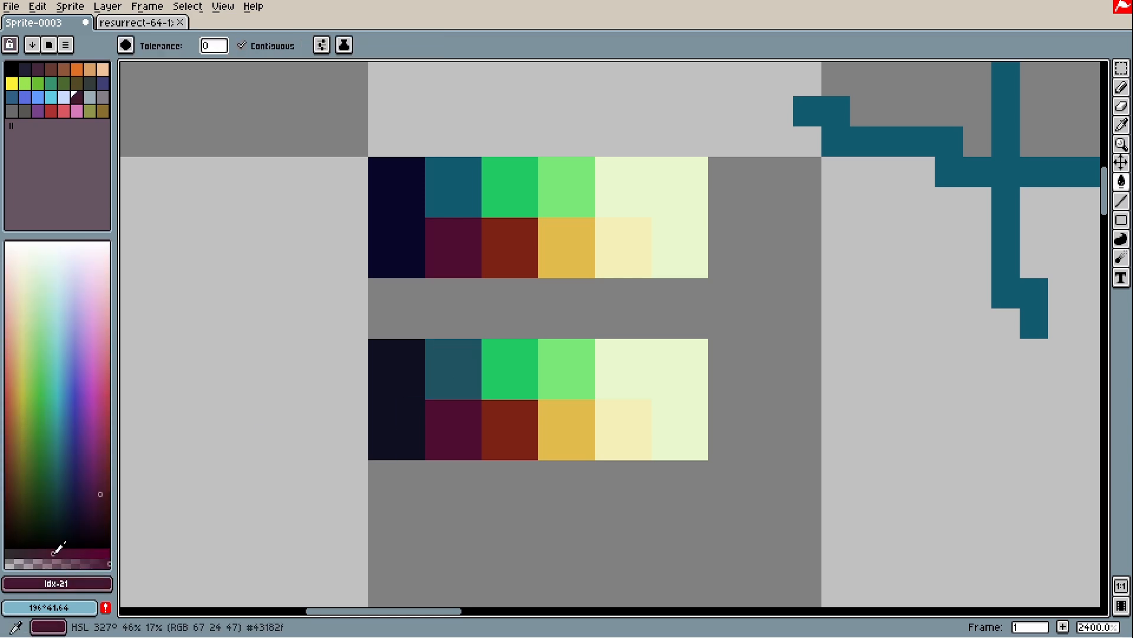
{"action": "left_click", "coordinate": [457, 422]}
Step: Fill the copied ramps' light green and golden yellow squares with more saturated versions of those colors
{"action": "left_click", "coordinate": [519, 360], "text": "alt"}
{"action": "left_click", "coordinate": [518, 411], "text": "alt"}
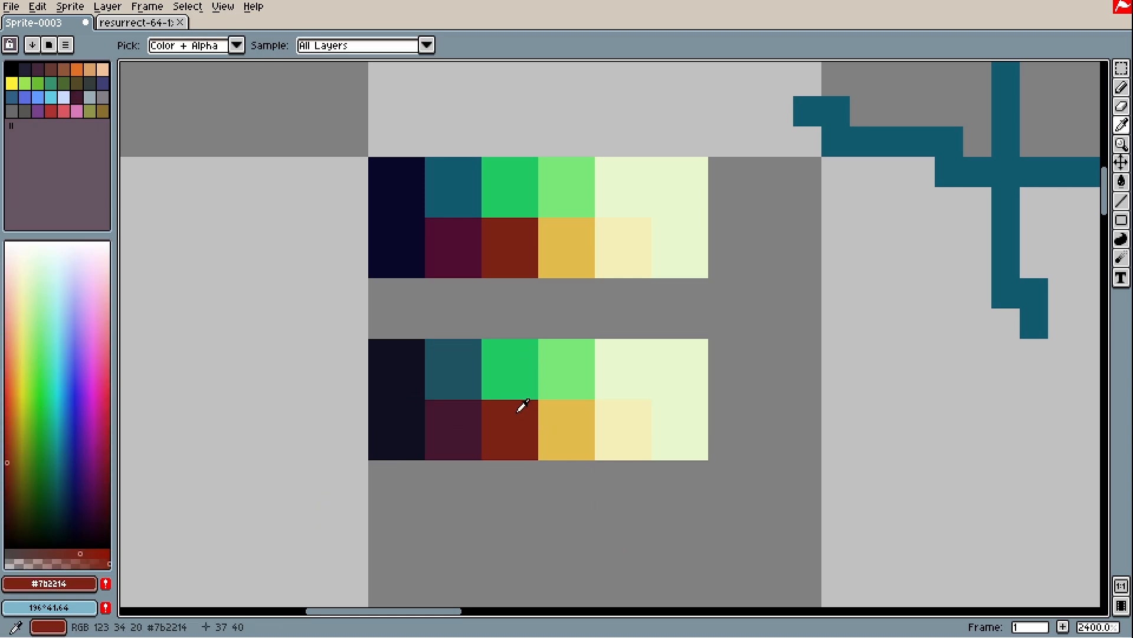
{"action": "left_click_drag", "start_coordinate": [574, 430], "coordinate": [535, 445]}
{"action": "left_click", "coordinate": [527, 387], "text": "alt"}
{"action": "left_click", "coordinate": [88, 554]}
{"action": "left_click", "coordinate": [527, 387]}
{"action": "left_click", "coordinate": [527, 434], "text": "alt"}
{"action": "left_click", "coordinate": [86, 553]}
{"action": "left_click", "coordinate": [531, 434]}
{"action": "scroll", "coordinate": [581, 394], "scroll_direction": "up", "scroll_amount": 1}
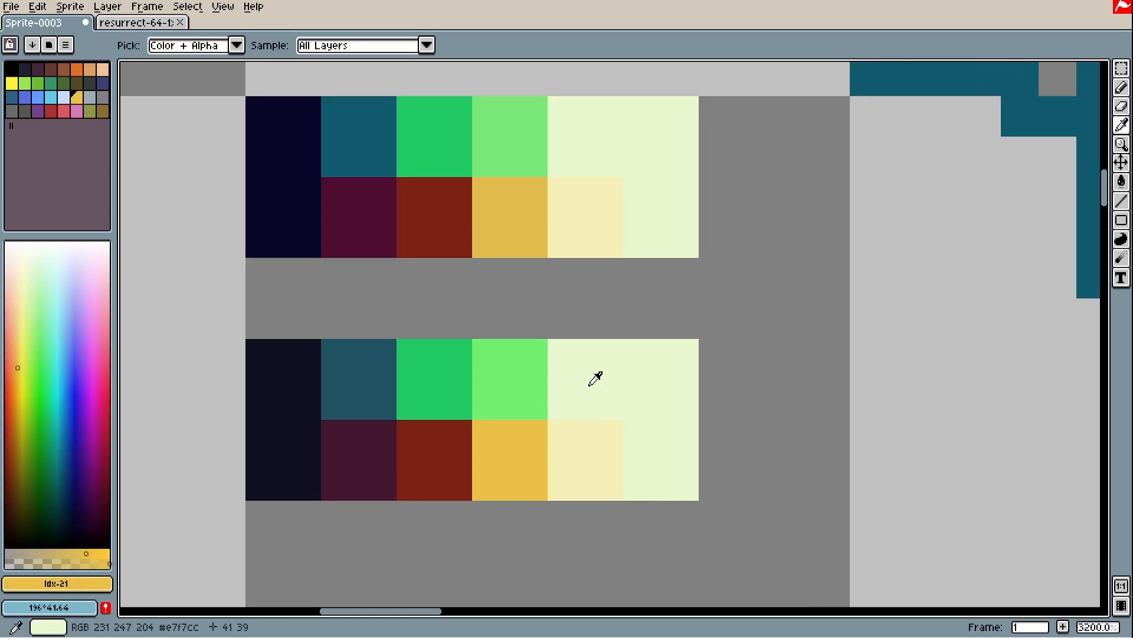
Step: Fill the copied ramps' pale yellow-green area with a less saturated version of the color
{"action": "left_click", "coordinate": [595, 380], "text": "alt"}
{"action": "left_click", "coordinate": [52, 554]}
{"action": "left_click", "coordinate": [584, 384]}
{"action": "key", "text": "ctrl+z"}
{"action": "left_click", "coordinate": [608, 398]}
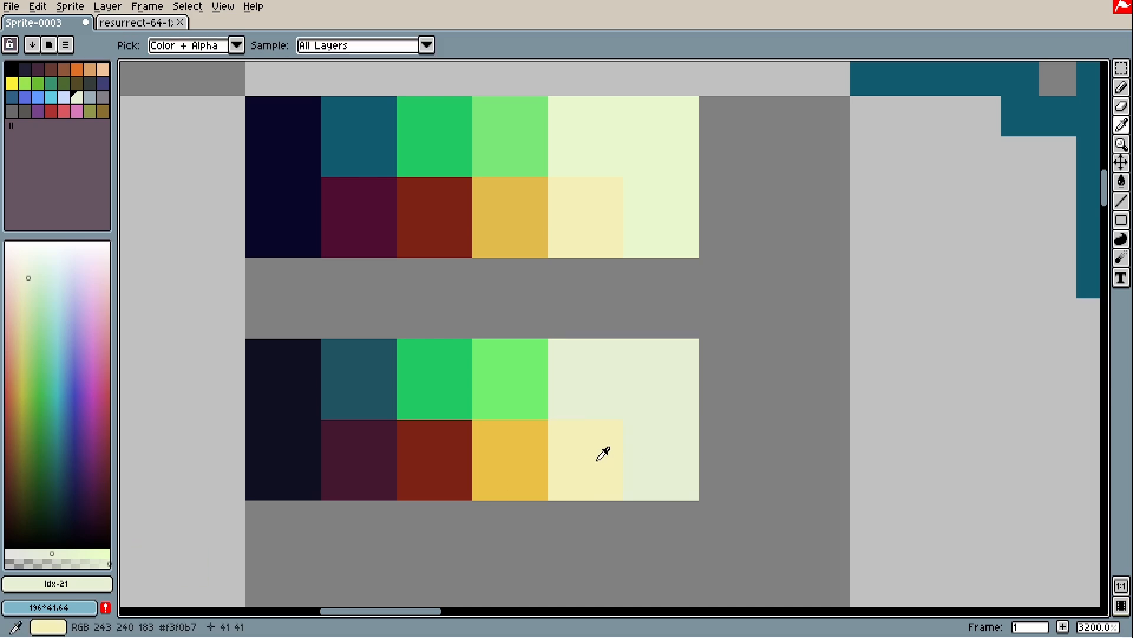
Step: Sample the cream #f3f0b7, turn it into an off-white, and paint the light end square of the copied lower ramp
{"action": "left_click", "coordinate": [602, 453], "text": "alt"}
{"action": "left_click", "coordinate": [25, 260]}
{"action": "left_click", "coordinate": [31, 553]}
{"action": "key", "text": "b"}
{"action": "left_click_drag", "start_coordinate": [644, 440], "coordinate": [655, 479]}
{"action": "scroll", "coordinate": [692, 498], "scroll_direction": "down", "scroll_amount": 1}
{"action": "left_click_drag", "start_coordinate": [718, 495], "coordinate": [611, 502]}
{"action": "scroll", "coordinate": [611, 502], "scroll_direction": "down", "scroll_amount": 1}
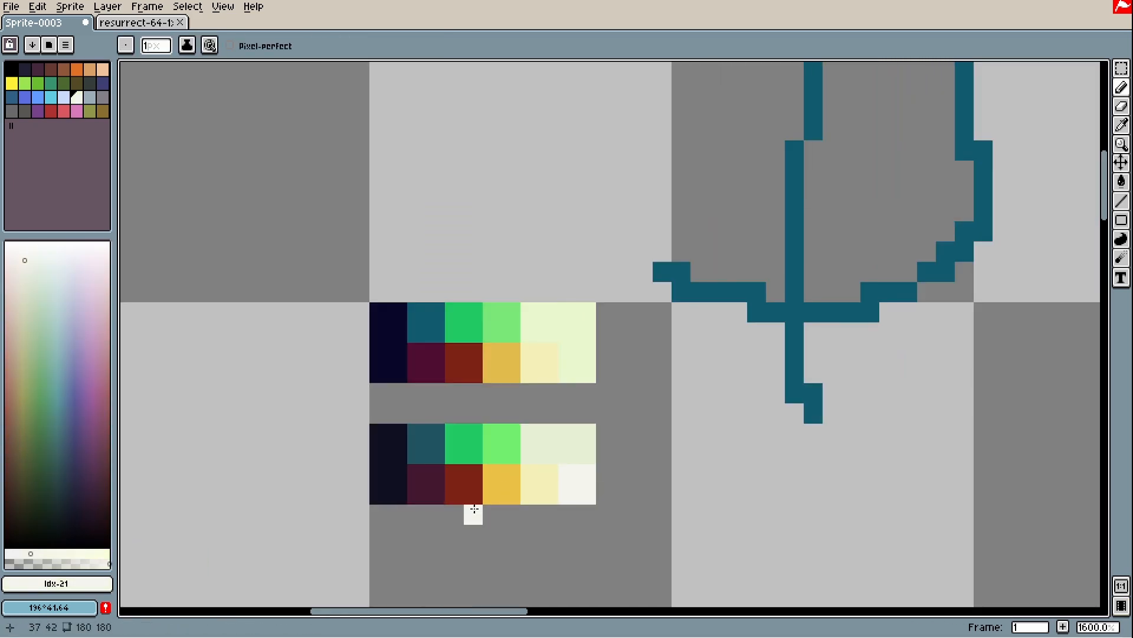
{"action": "scroll", "coordinate": [449, 377], "scroll_direction": "up", "scroll_amount": 1}
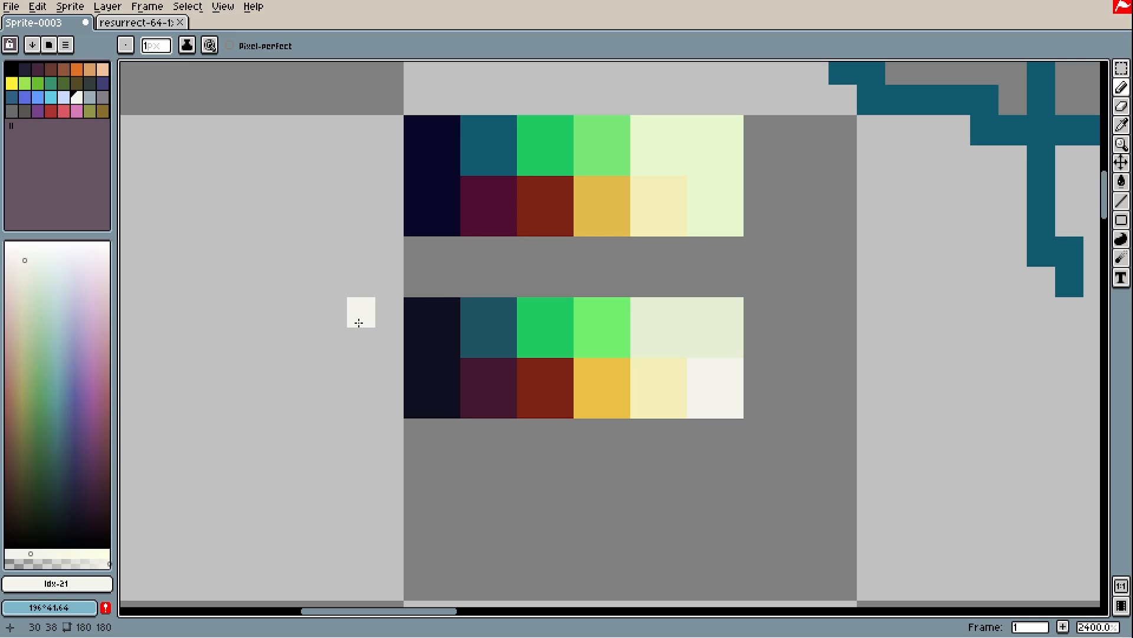
Step: Draw a small pixel mark beside the left-bulging curve's vertical arrow and a horizontal right-pointing arrow through the curve
{"action": "scroll", "coordinate": [391, 347], "scroll_direction": "down", "scroll_amount": 2}
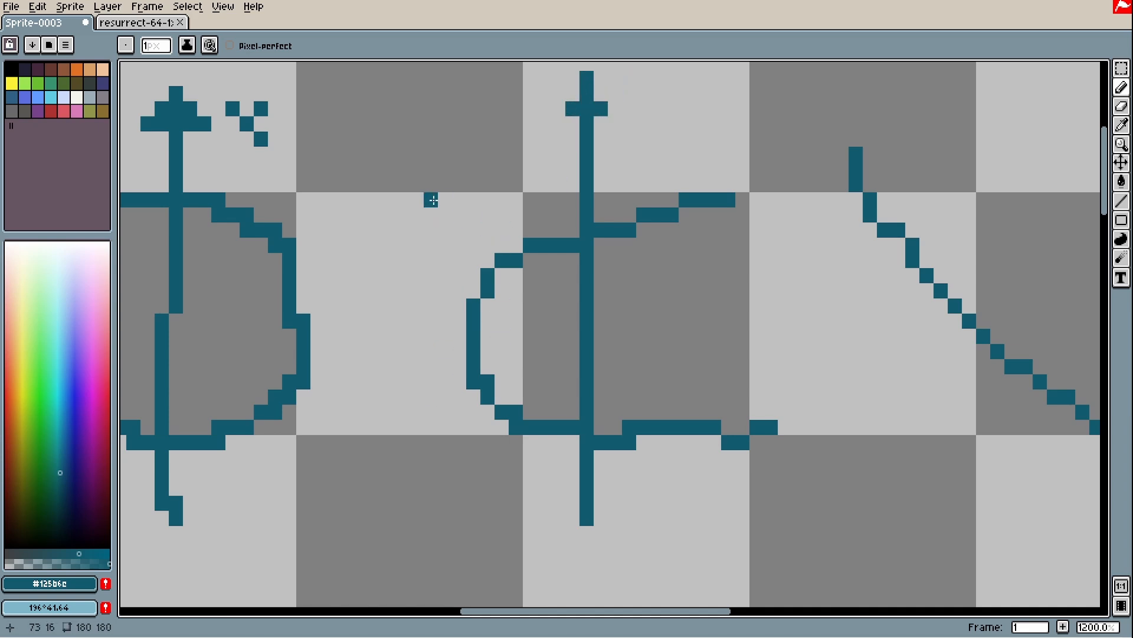
{"action": "key", "text": "space"}
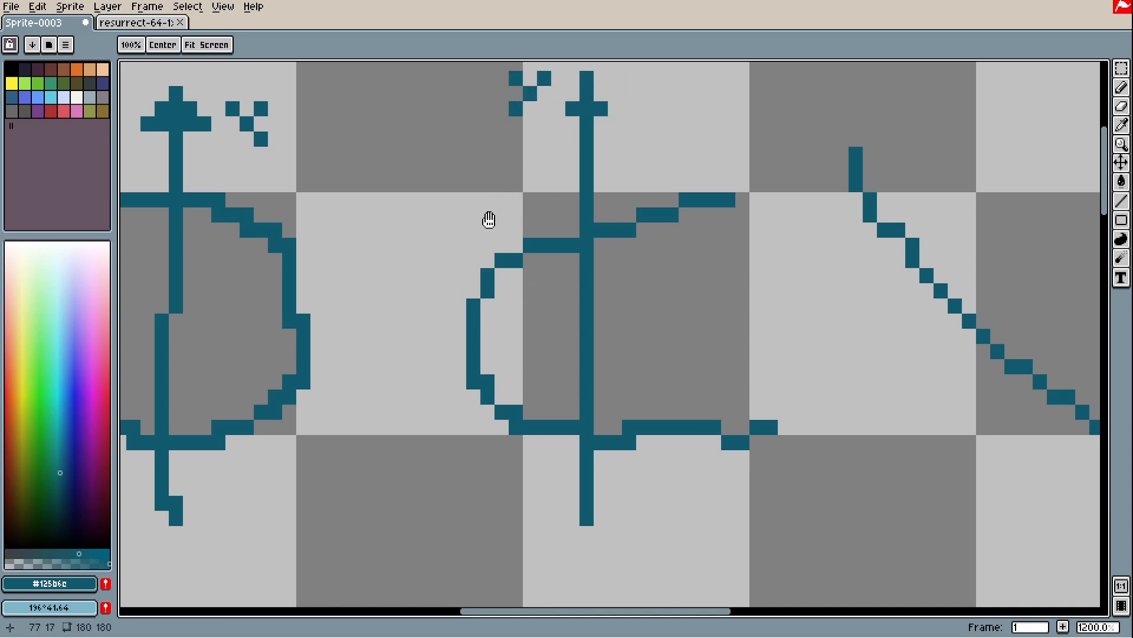
{"action": "left_click_drag", "start_coordinate": [489, 221], "coordinate": [558, 228]}
{"action": "key", "text": "space"}
{"action": "left_click_drag", "start_coordinate": [545, 411], "coordinate": [681, 369]}
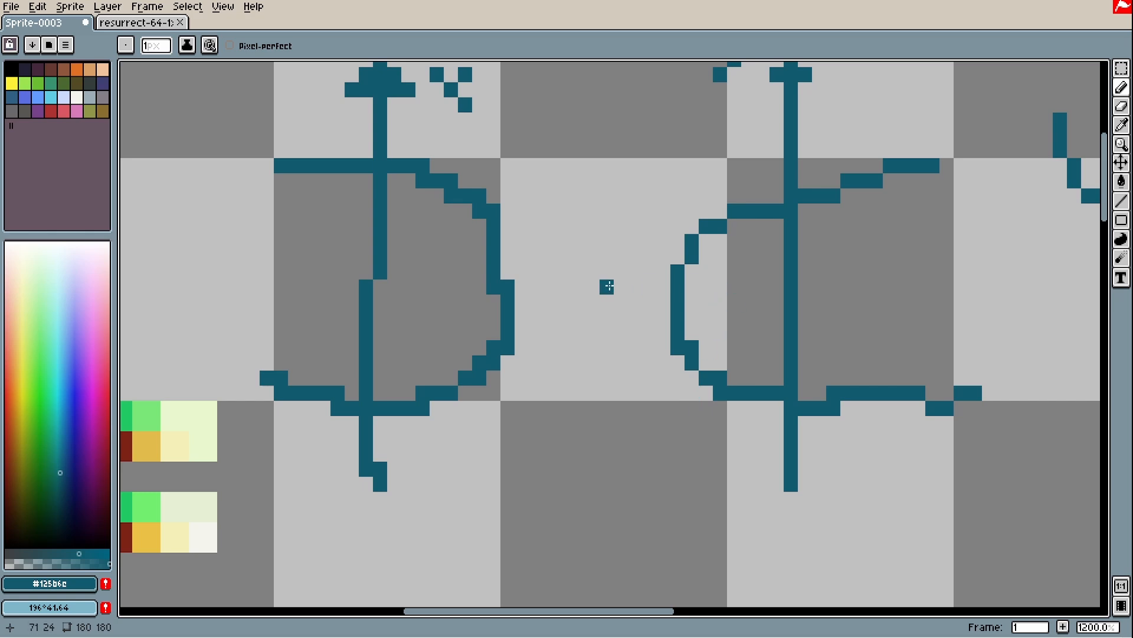
{"action": "left_click_drag", "start_coordinate": [606, 286], "coordinate": [1027, 292]}
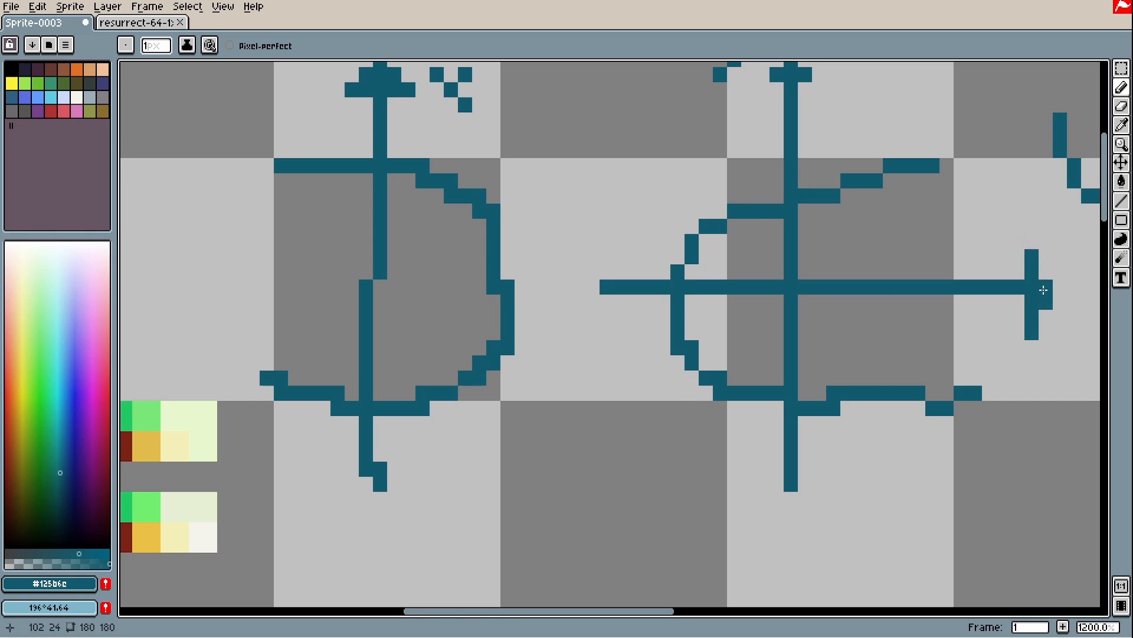
Step: Try short teal strokes pointing at both ends of the copied ramps
{"action": "key", "text": "space"}
{"action": "left_click_drag", "start_coordinate": [910, 413], "coordinate": [1051, 354]}
{"action": "key", "text": "space"}
{"action": "mouse_move", "coordinate": [945, 399]}
{"action": "left_mouse_down"}
{"action": "mouse_move", "coordinate": [1085, 314]}
{"action": "mouse_move", "coordinate": [1105, 287]}
{"action": "left_mouse_up"}
{"action": "scroll", "coordinate": [404, 337], "scroll_direction": "up", "scroll_amount": 1}
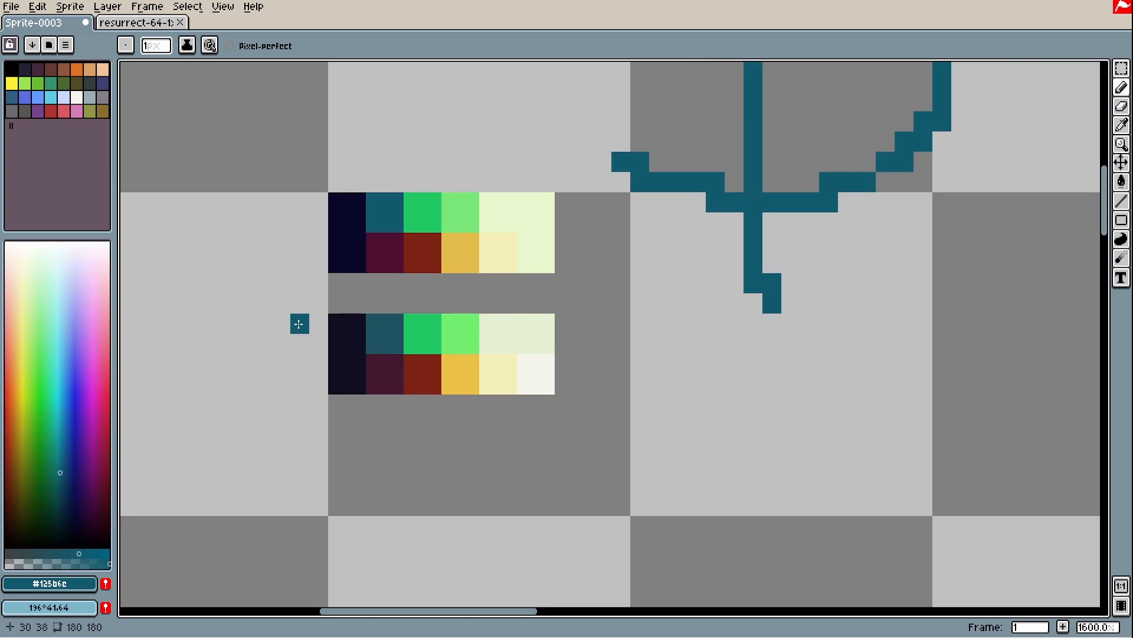
{"action": "left_click_drag", "start_coordinate": [243, 261], "coordinate": [285, 331]}
{"action": "left_click_drag", "start_coordinate": [643, 295], "coordinate": [582, 404]}
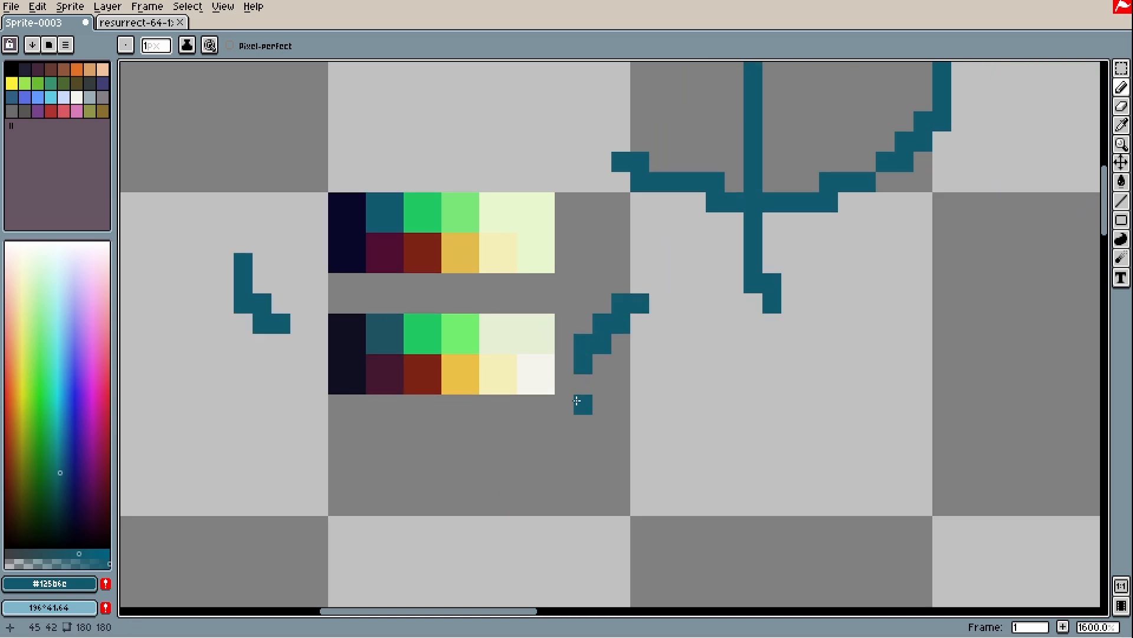
{"action": "key", "text": "ctrl+z"}
{"action": "key", "text": "ctrl+z"}
Step: Copy the original pair of ramps and place the duplicate below the second pair
{"action": "key", "text": "m"}
{"action": "left_click_drag", "start_coordinate": [332, 196], "coordinate": [550, 268]}
{"action": "key", "text": "ctrl+c"}
{"action": "key", "text": "ctrl+v"}
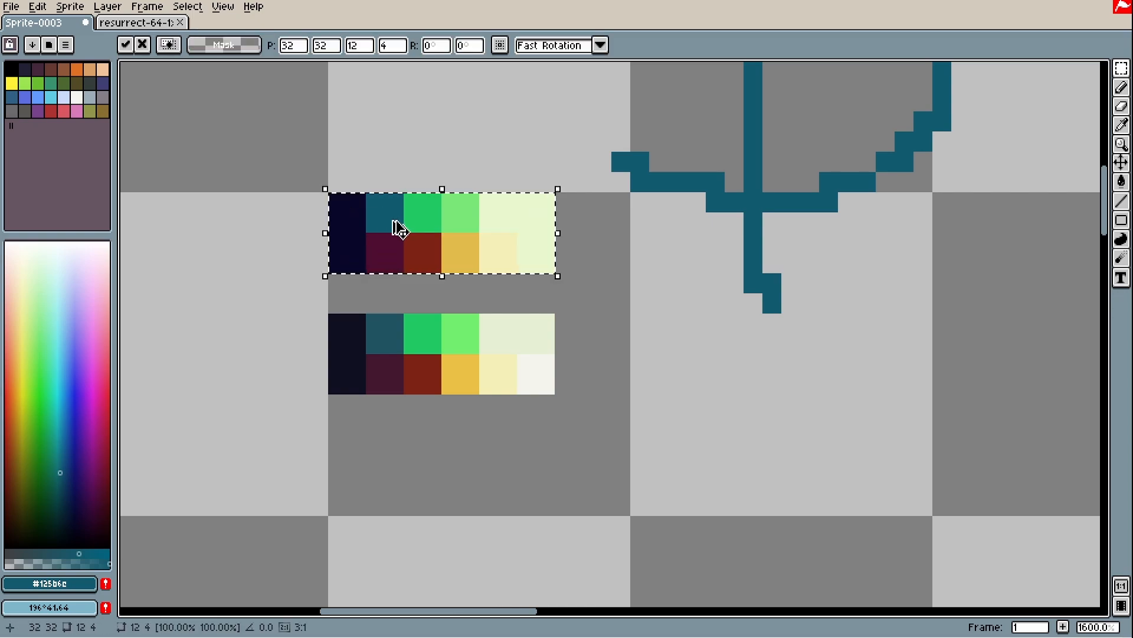
{"action": "left_click_drag", "start_coordinate": [397, 228], "coordinate": [397, 471]}
Step: Fill the third ramp pair's two middle greens, dark red and golden yellow with less saturated versions
{"action": "scroll", "coordinate": [405, 520], "scroll_direction": "up", "scroll_amount": 3}
{"action": "key", "text": "g"}
{"action": "left_click", "coordinate": [451, 347]}
{"action": "left_click", "coordinate": [460, 437]}
{"action": "left_click", "coordinate": [561, 431], "text": "alt"}
{"action": "left_click", "coordinate": [51, 554]}
{"action": "left_click", "coordinate": [569, 437]}
Step: Fill the third ramp pair's pale yellow-green area with a more saturated version of the color
{"action": "left_click", "coordinate": [708, 378], "text": "alt"}
{"action": "left_click", "coordinate": [98, 554]}
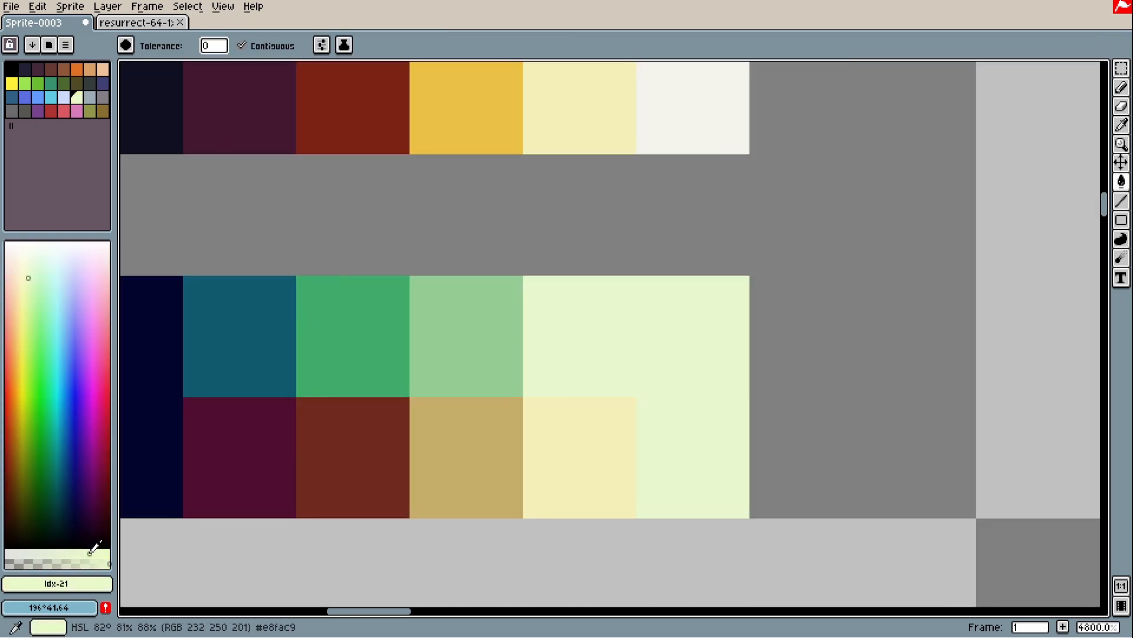
{"action": "left_click", "coordinate": [652, 395]}
Step: Sample the navy #04042d and scribble a test patch on the empty canvas beside the third ramp pair
{"action": "scroll", "coordinate": [531, 447], "scroll_direction": "down", "scroll_amount": 3}
{"action": "left_click", "coordinate": [375, 405], "text": "alt"}
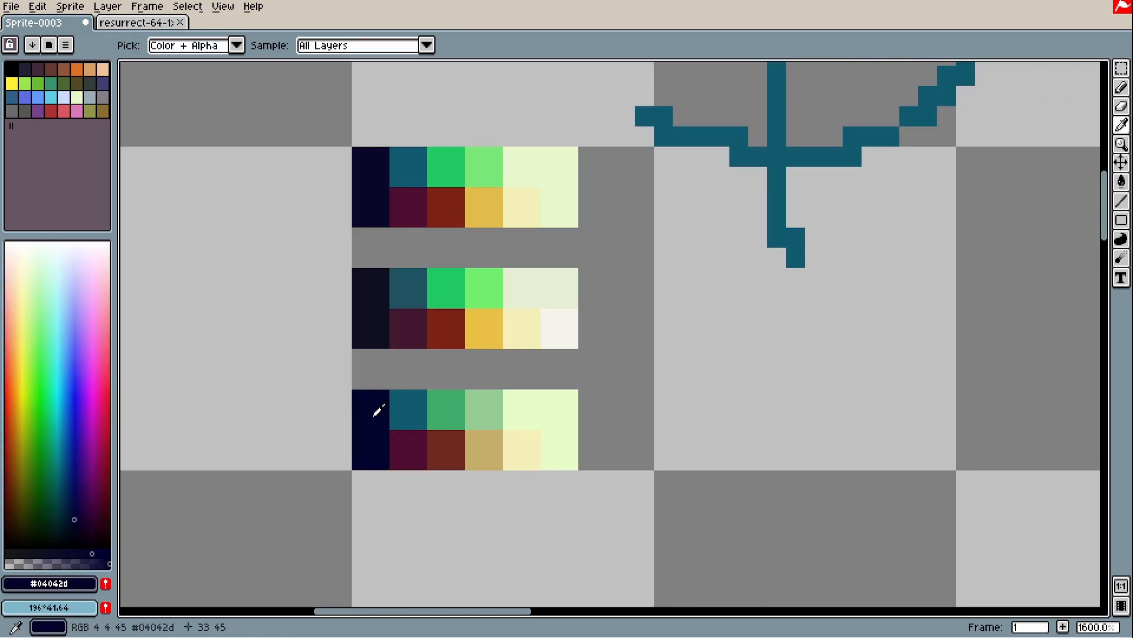
{"action": "key", "text": "b"}
{"action": "mouse_move", "coordinate": [794, 378]}
{"action": "left_mouse_down"}
{"action": "mouse_move", "coordinate": [733, 460]}
{"action": "mouse_move", "coordinate": [828, 415]}
{"action": "mouse_move", "coordinate": [778, 404]}
{"action": "mouse_move", "coordinate": [793, 421]}
{"action": "mouse_move", "coordinate": [766, 419]}
{"action": "mouse_move", "coordinate": [786, 428]}
{"action": "left_mouse_up"}
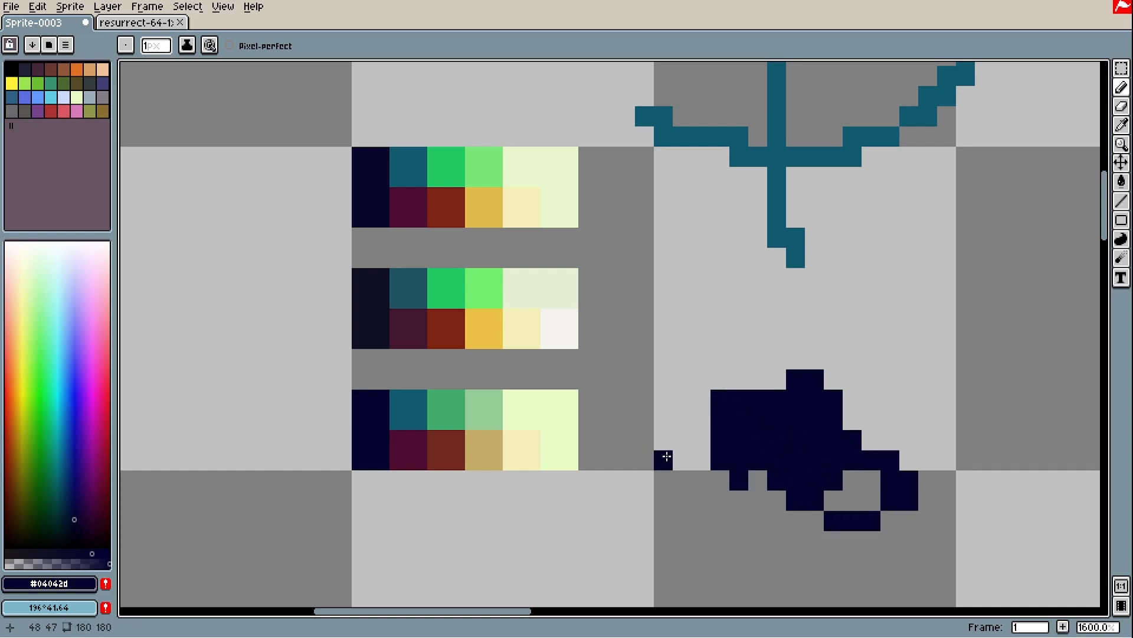
{"action": "key", "text": "ctrl+z"}
Step: Raise the saturation of the third ramp pair's mid green and dark red squares
{"action": "scroll", "coordinate": [412, 471], "scroll_direction": "right", "scroll_amount": 1}
{"action": "scroll", "coordinate": [412, 471], "scroll_direction": "up", "scroll_amount": 5}
{"action": "left_click", "coordinate": [444, 464], "text": "alt"}
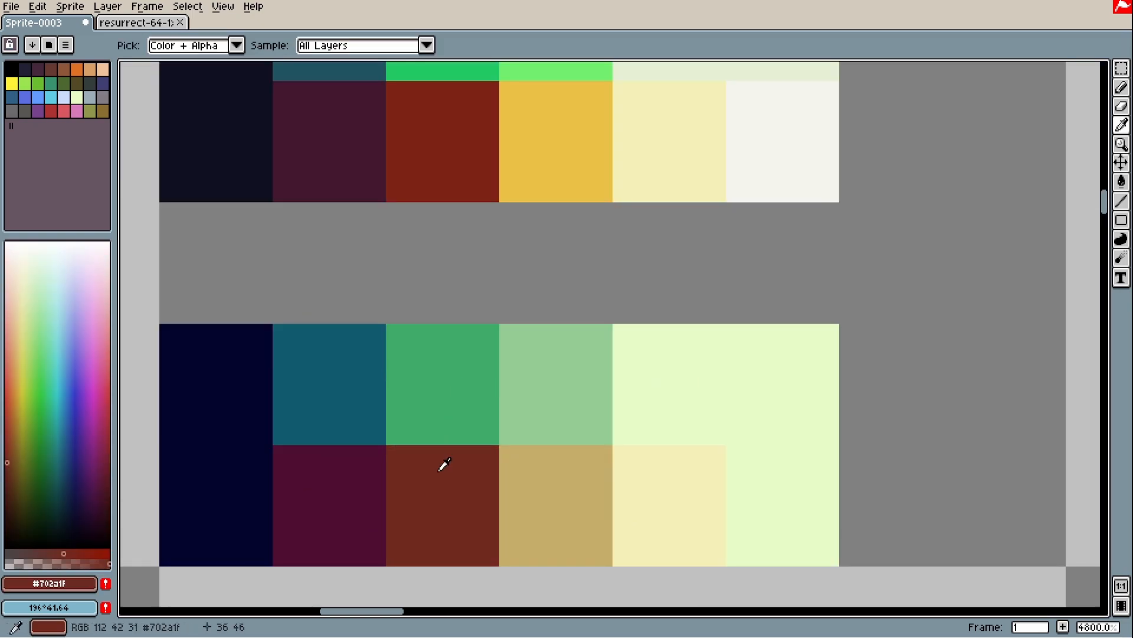
{"action": "mouse_move", "coordinate": [444, 465]}
{"action": "left_mouse_down"}
{"action": "mouse_move", "coordinate": [435, 425]}
{"action": "mouse_move", "coordinate": [478, 511]}
{"action": "mouse_move", "coordinate": [522, 409]}
{"action": "mouse_move", "coordinate": [546, 477]}
{"action": "mouse_move", "coordinate": [480, 405]}
{"action": "mouse_move", "coordinate": [445, 455]}
{"action": "mouse_move", "coordinate": [283, 387]}
{"action": "mouse_move", "coordinate": [226, 392]}
{"action": "mouse_move", "coordinate": [422, 401]}
{"action": "left_mouse_up"}
{"action": "left_click", "coordinate": [74, 554]}
{"action": "key", "text": "g"}
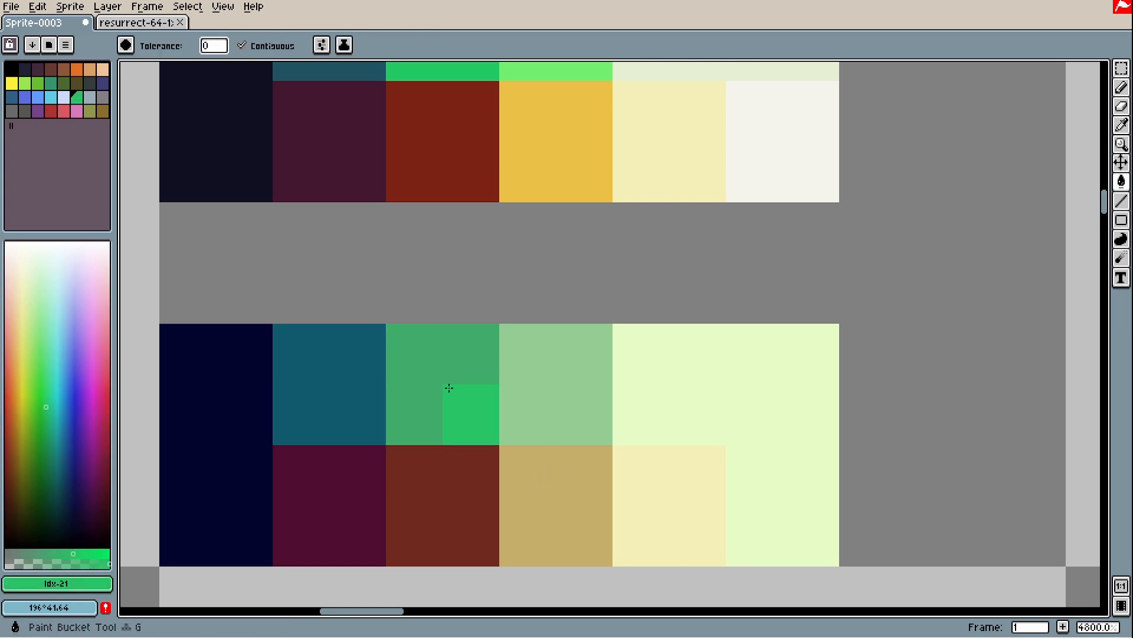
{"action": "left_click", "coordinate": [450, 389]}
{"action": "left_click", "coordinate": [448, 494], "text": "alt"}
{"action": "left_click", "coordinate": [74, 553]}
{"action": "scroll", "coordinate": [424, 419], "scroll_direction": "down", "scroll_amount": 2}
{"action": "left_click", "coordinate": [447, 448]}
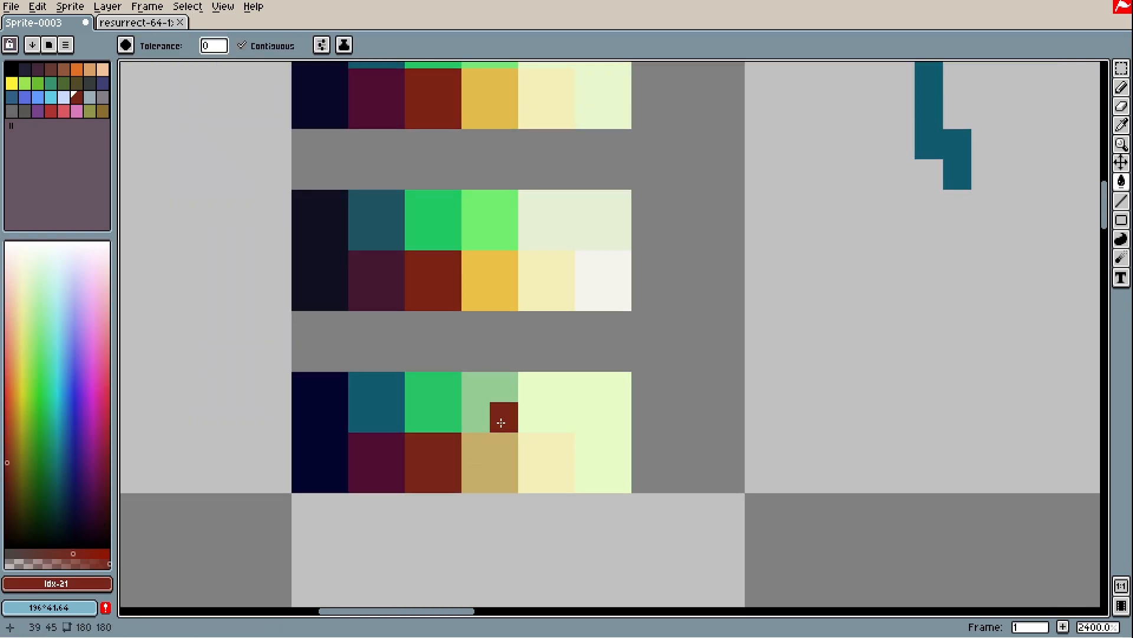
Step: Sample the teal #125b6e and try a rising diagonal line across the descending curve
{"action": "scroll", "coordinate": [695, 424], "scroll_direction": "down", "scroll_amount": 2}
{"action": "mouse_move", "coordinate": [772, 314]}
{"action": "left_mouse_down"}
{"action": "mouse_move", "coordinate": [636, 384]}
{"action": "mouse_move", "coordinate": [397, 346]}
{"action": "left_mouse_up"}
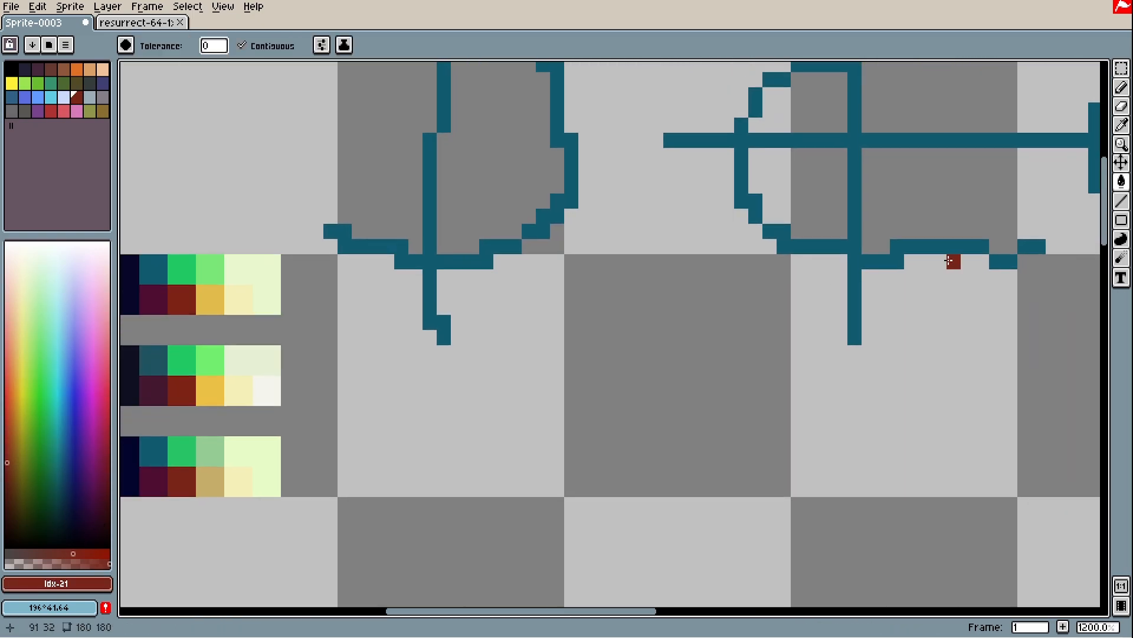
{"action": "left_click_drag", "start_coordinate": [955, 260], "coordinate": [236, 468]}
{"action": "scroll", "coordinate": [608, 397], "scroll_direction": "down", "scroll_amount": 2}
{"action": "scroll", "coordinate": [562, 353], "scroll_direction": "up", "scroll_amount": 4}
{"action": "scroll", "coordinate": [534, 298], "scroll_direction": "down", "scroll_amount": 3}
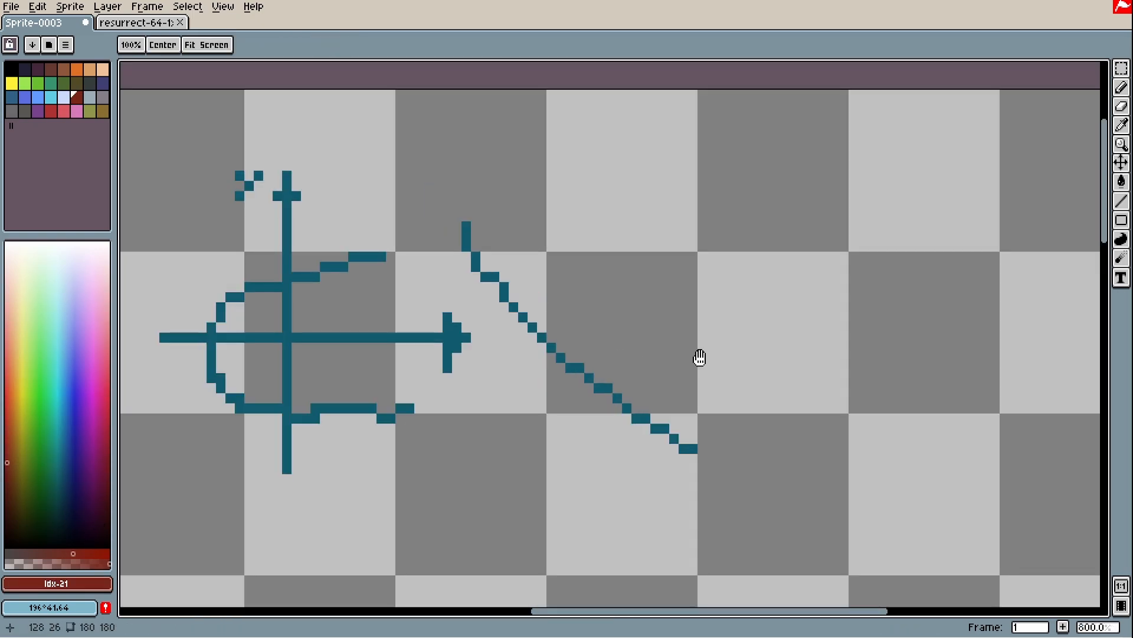
{"action": "left_click_drag", "start_coordinate": [699, 357], "coordinate": [653, 364]}
{"action": "scroll", "coordinate": [561, 346], "scroll_direction": "up", "scroll_amount": 2}
{"action": "left_click", "coordinate": [455, 369], "text": "alt"}
{"action": "key", "text": "b"}
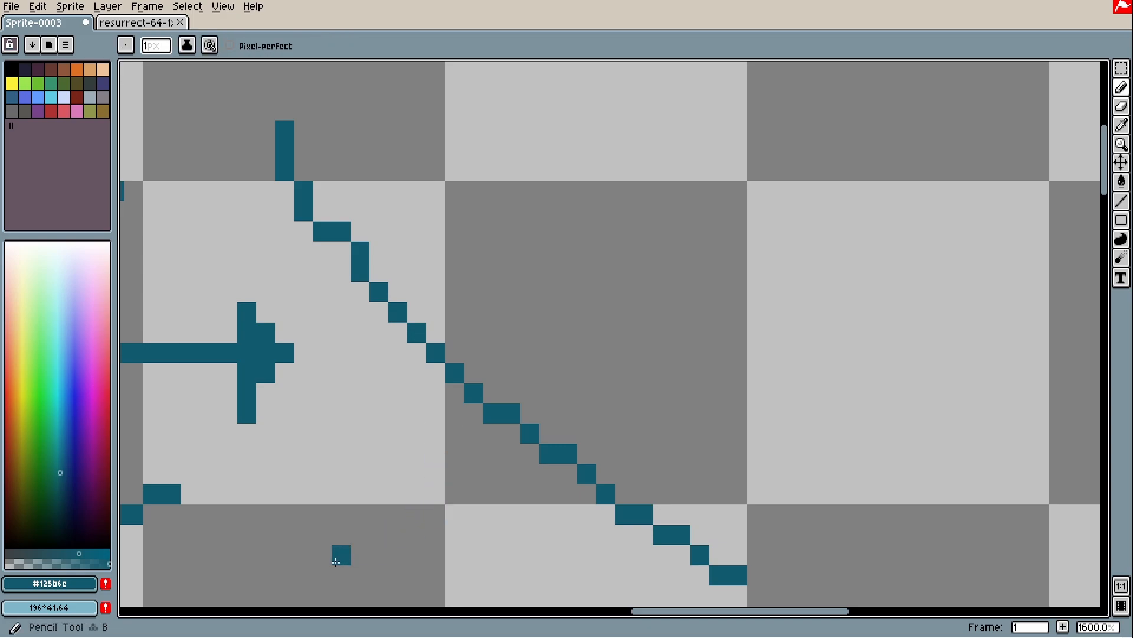
{"action": "left_click_drag", "start_coordinate": [333, 554], "coordinate": [906, 142]}
{"action": "scroll", "coordinate": [759, 298], "scroll_direction": "down", "scroll_amount": 2}
{"action": "key", "text": "ctrl+z"}
{"action": "key", "text": "ctrl+z"}
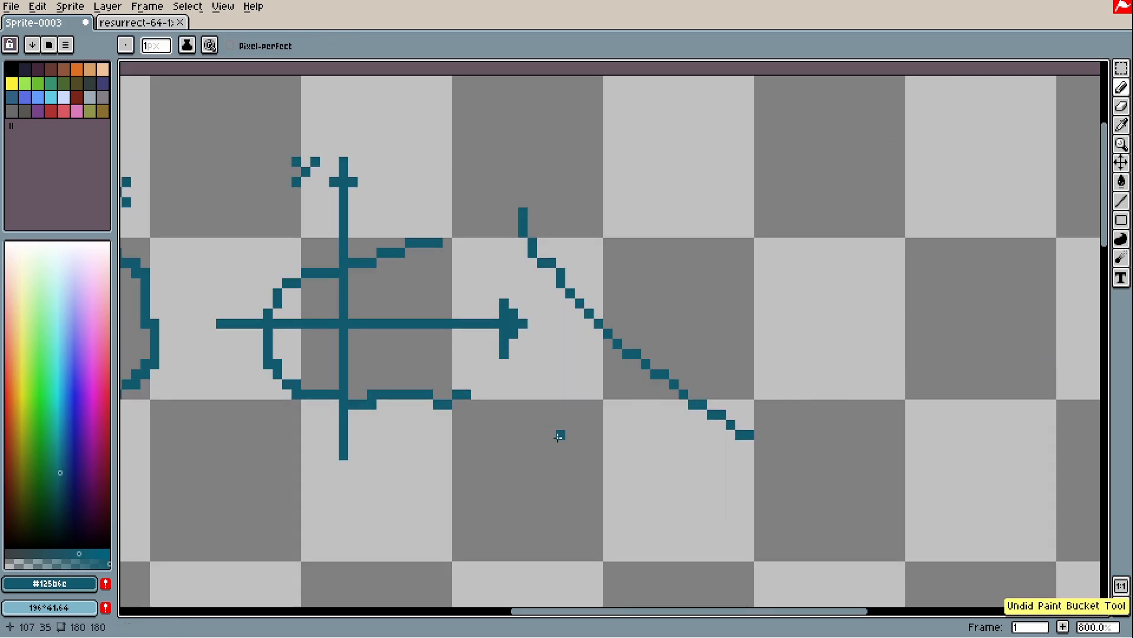
Step: Raise the saturation of the fourth ramp pair's navy, teal and purple areas
{"action": "left_click_drag", "start_coordinate": [433, 418], "coordinate": [1096, 223]}
{"action": "key", "text": "i"}
{"action": "scroll", "coordinate": [588, 283], "scroll_direction": "up", "scroll_amount": 4}
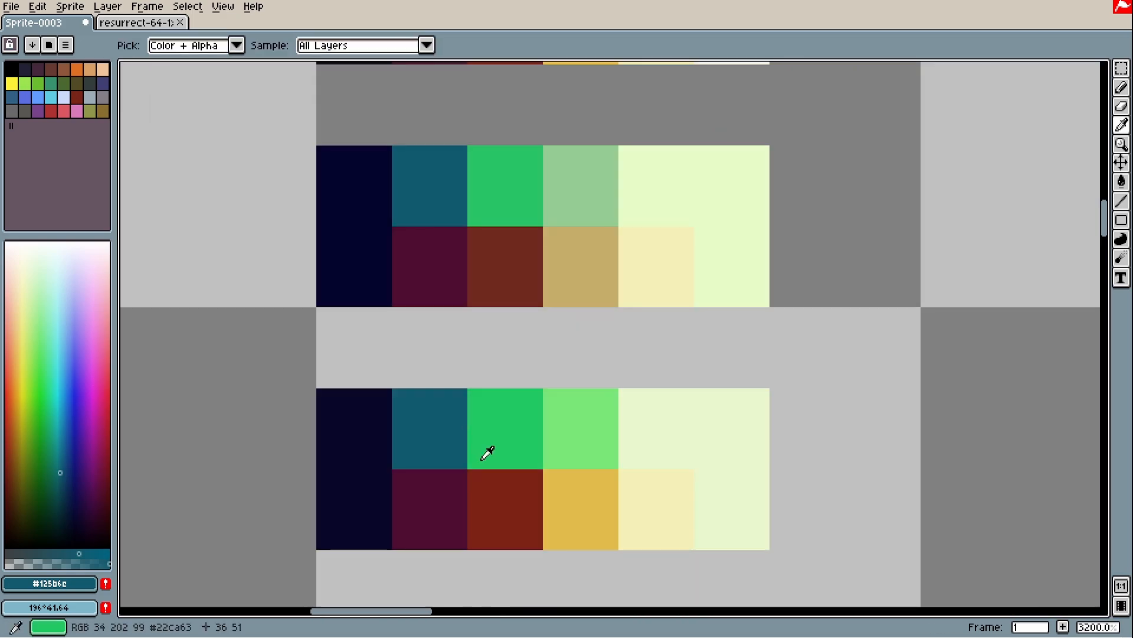
{"action": "left_click", "coordinate": [378, 458], "text": "alt"}
{"action": "scroll", "coordinate": [488, 395], "scroll_direction": "up", "scroll_amount": 2}
{"action": "left_click", "coordinate": [488, 395], "text": "alt"}
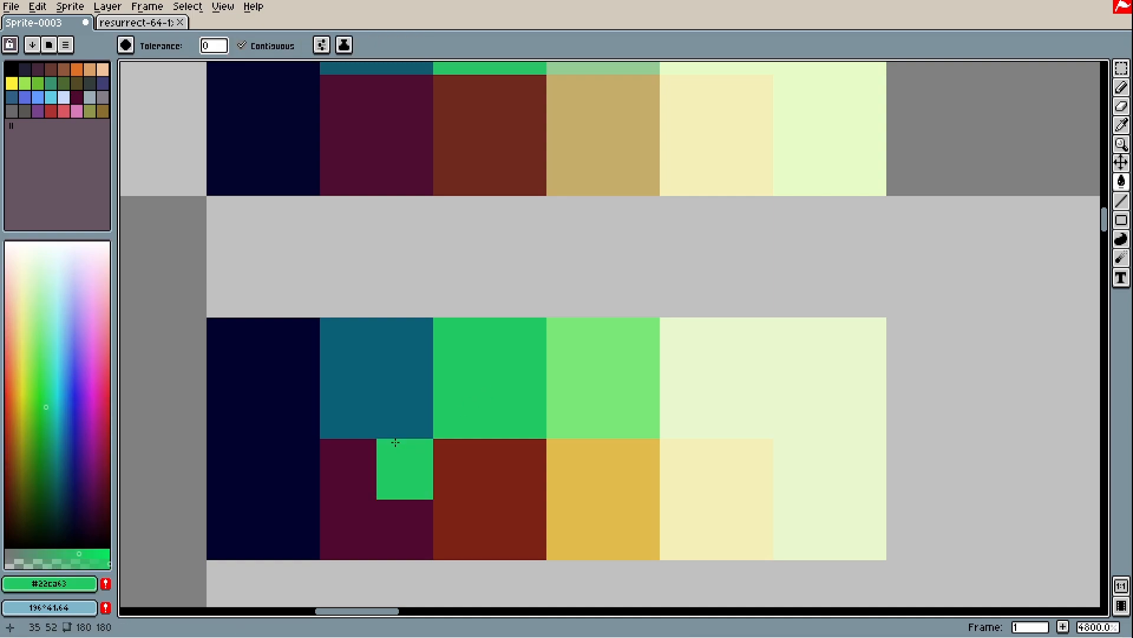
{"action": "left_click", "coordinate": [498, 478]}
Step: Lower the saturation of the fourth ramp pair's light green, golden yellow, pale yellow and pale yellow-green areas
{"action": "left_click", "coordinate": [586, 396]}
{"action": "key", "text": "g"}
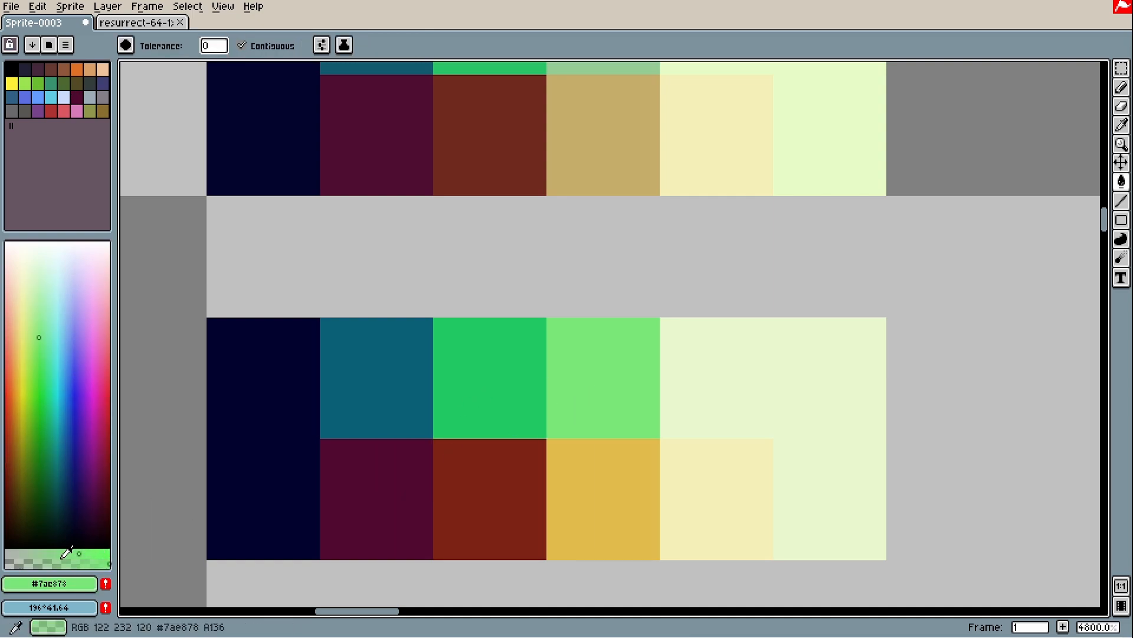
{"action": "left_click", "coordinate": [586, 392]}
{"action": "left_click", "coordinate": [590, 489], "text": "alt"}
{"action": "left_click", "coordinate": [68, 554]}
{"action": "left_click", "coordinate": [590, 490]}
{"action": "left_click", "coordinate": [534, 407], "text": "alt"}
{"action": "left_click", "coordinate": [537, 495], "text": "alt"}
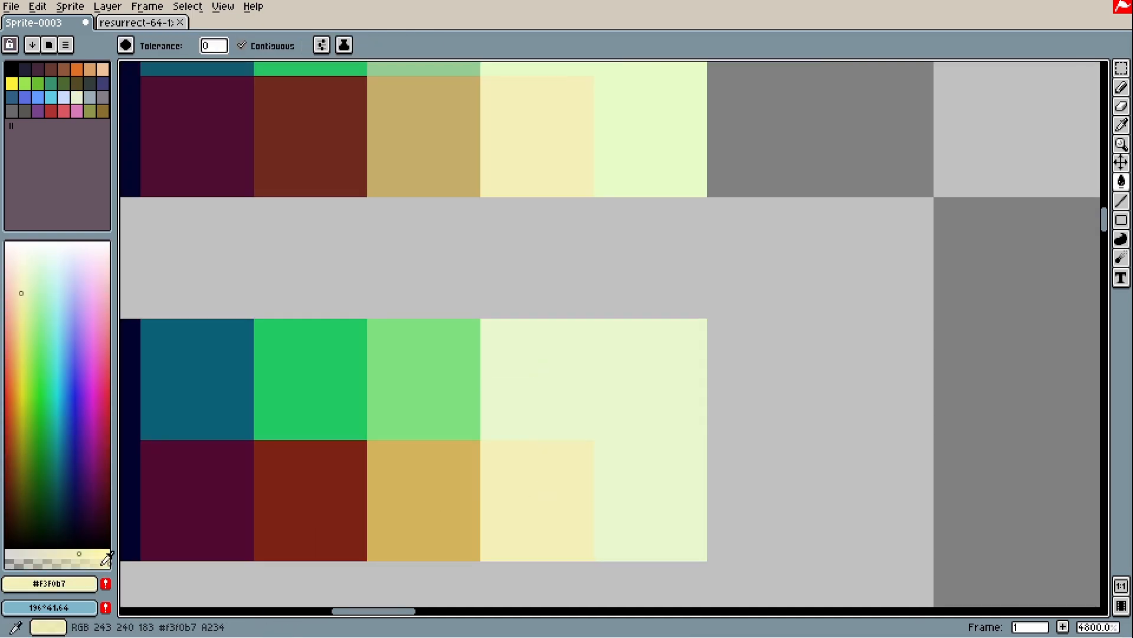
{"action": "left_click", "coordinate": [35, 553]}
Step: Paste another copy of the original ramp pair below the fourth pair
{"action": "scroll", "coordinate": [627, 361], "scroll_direction": "down", "scroll_amount": 2}
{"action": "key", "text": "ctrl+v"}
{"action": "left_click_drag", "start_coordinate": [536, 330], "coordinate": [538, 559]}
{"action": "key", "text": "ctrl+d"}
Step: Fill the fifth ramp pair's pale yellow-green and pale yellow areas with more saturated versions
{"action": "scroll", "coordinate": [538, 531], "scroll_direction": "up", "scroll_amount": 2}
{"action": "left_click", "coordinate": [736, 293], "text": "alt"}
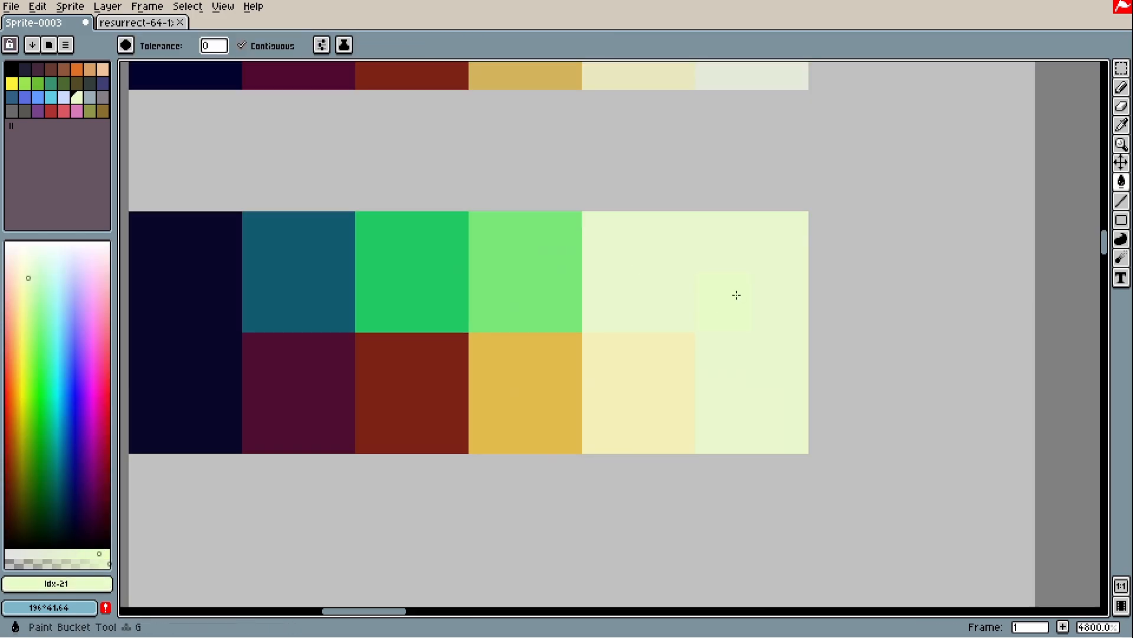
{"action": "left_click", "coordinate": [648, 370], "text": "alt"}
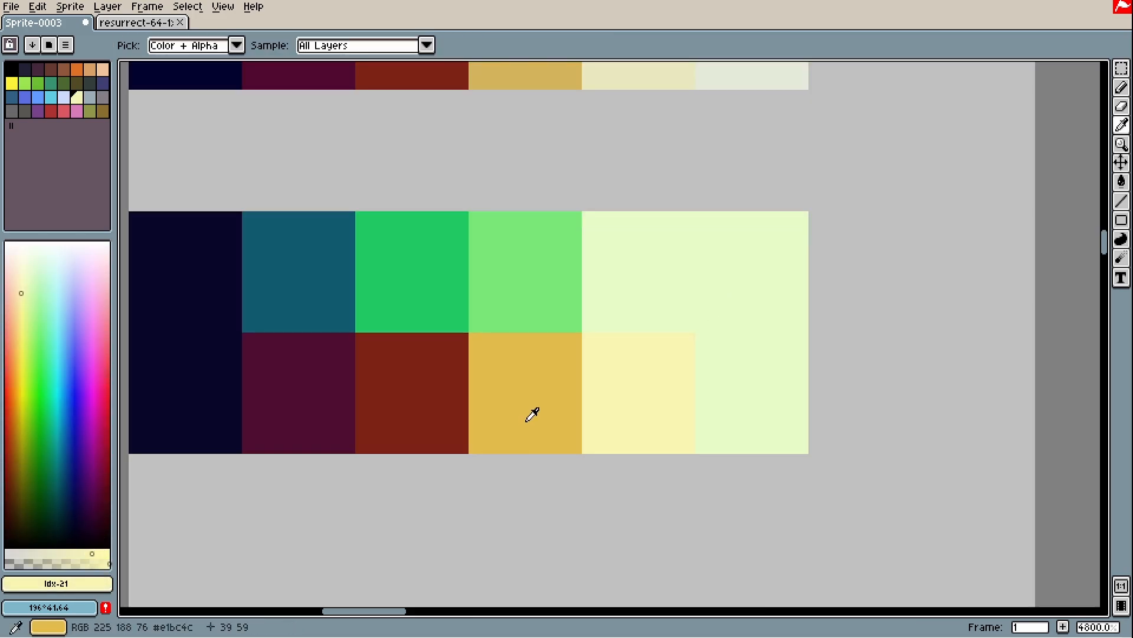
Step: Lower the saturation of the fifth ramp pair's mid green and dark red squares
{"action": "left_click", "coordinate": [437, 304], "text": "alt"}
{"action": "left_click", "coordinate": [69, 553]}
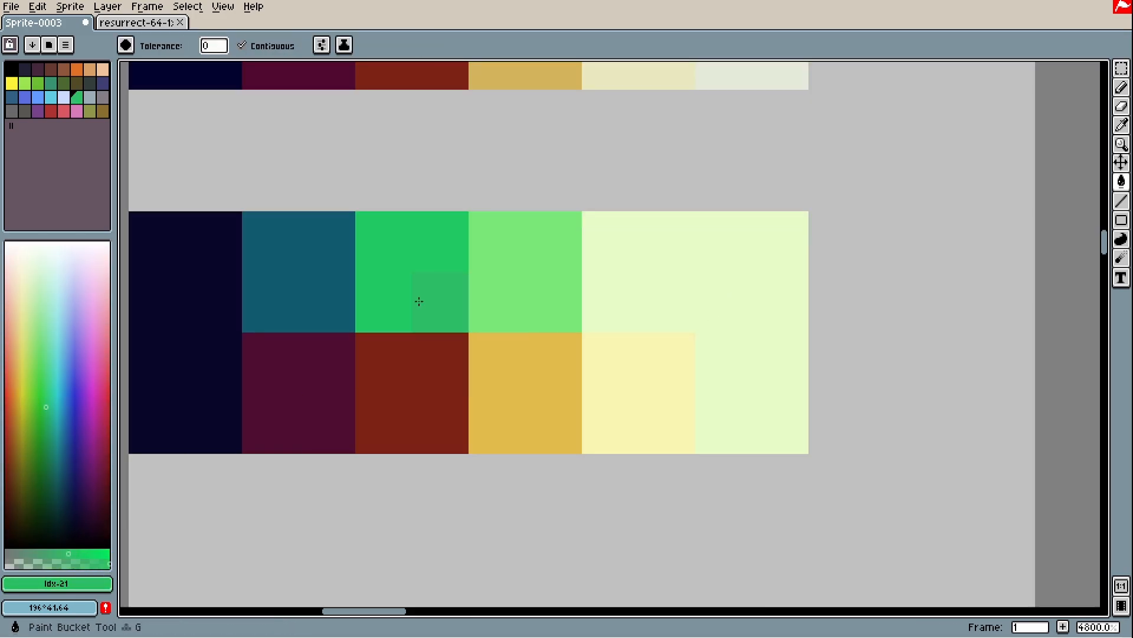
{"action": "left_click", "coordinate": [387, 366], "text": "alt"}
{"action": "left_click", "coordinate": [68, 554]}
{"action": "left_click", "coordinate": [401, 384]}
Step: Desaturate the fifth ramp pair's teal, purple and navy areas
{"action": "left_click", "coordinate": [298, 290], "text": "alt"}
{"action": "left_click", "coordinate": [298, 289]}
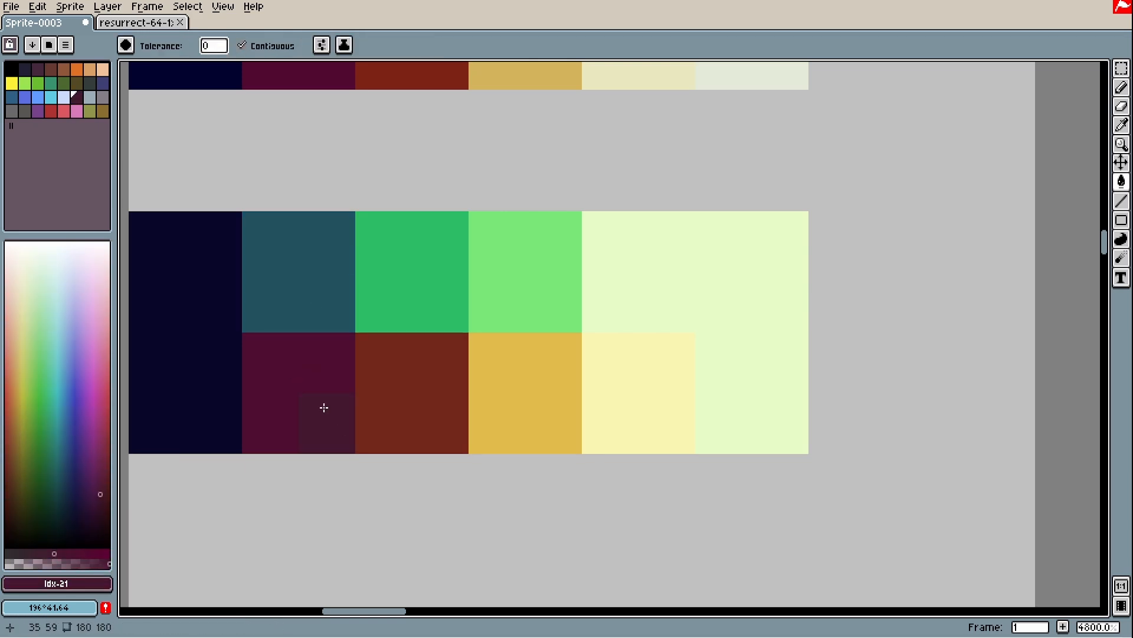
{"action": "left_click", "coordinate": [324, 407]}
{"action": "left_click", "coordinate": [311, 359]}
Step: Paste a sixth copy of the original ramp pair on the empty canvas below the fifth pair
{"action": "scroll", "coordinate": [364, 387], "scroll_direction": "down", "scroll_amount": 3}
{"action": "left_click_drag", "start_coordinate": [579, 379], "coordinate": [579, 425]}
{"action": "scroll", "coordinate": [596, 405], "scroll_direction": "down", "scroll_amount": 1}
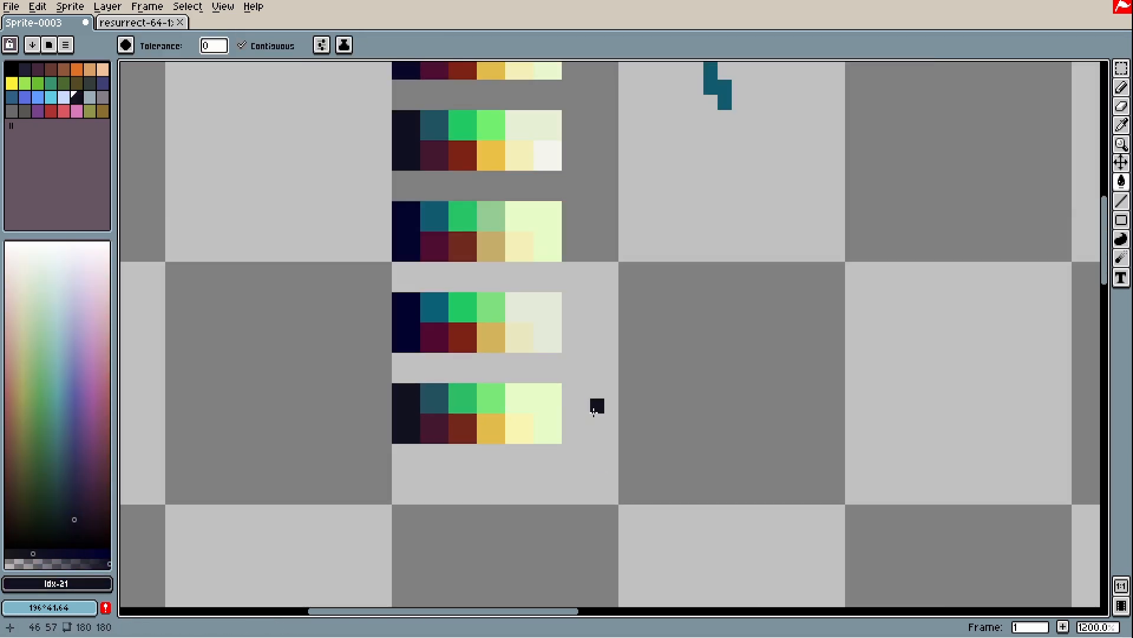
{"action": "mouse_move", "coordinate": [721, 362]}
{"action": "left_mouse_down"}
{"action": "mouse_move", "coordinate": [612, 496]}
{"action": "mouse_move", "coordinate": [704, 372]}
{"action": "left_mouse_up"}
{"action": "scroll", "coordinate": [704, 371], "scroll_direction": "up", "scroll_amount": 1}
{"action": "key", "text": "ctrl+v"}
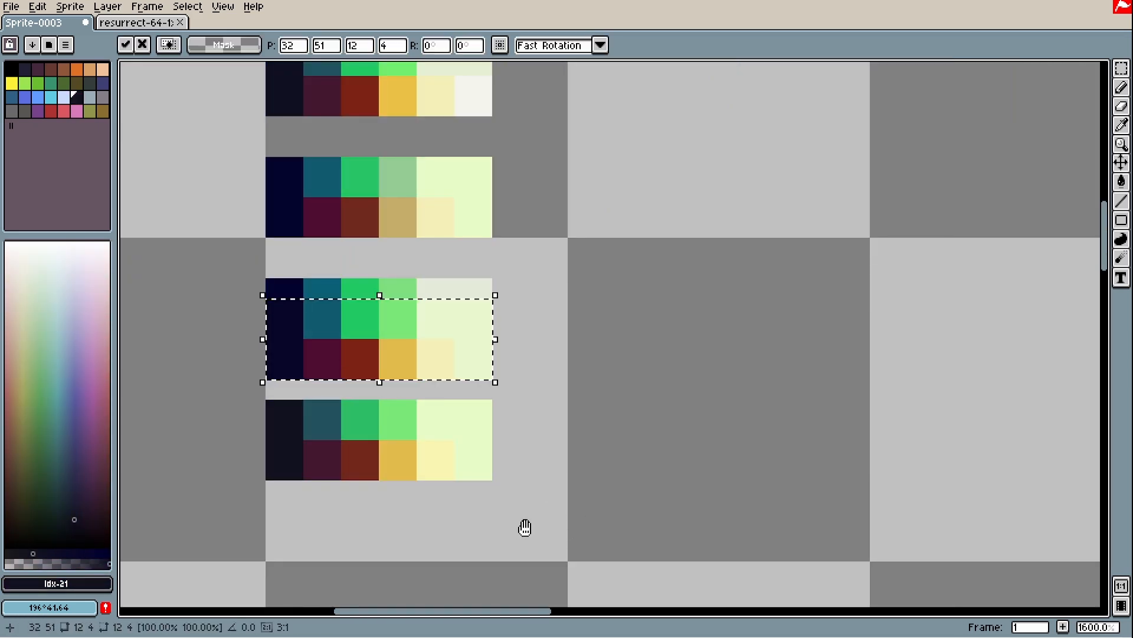
{"action": "left_click_drag", "start_coordinate": [525, 527], "coordinate": [562, 416]}
{"action": "left_click_drag", "start_coordinate": [485, 243], "coordinate": [493, 501]}
{"action": "key", "text": "Return"}
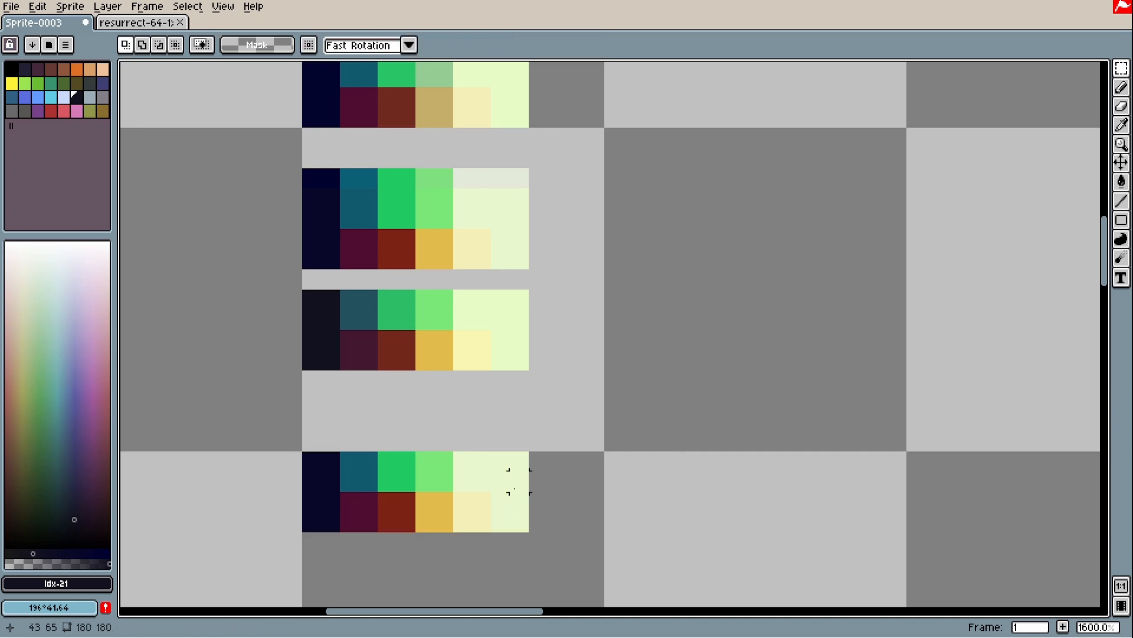
Step: Make the sixth ramp pair's navy column more saturated and its purple square less saturated
{"action": "key", "text": "i"}
{"action": "left_click_drag", "start_coordinate": [353, 499], "coordinate": [399, 421]}
{"action": "scroll", "coordinate": [398, 422], "scroll_direction": "up", "scroll_amount": 2}
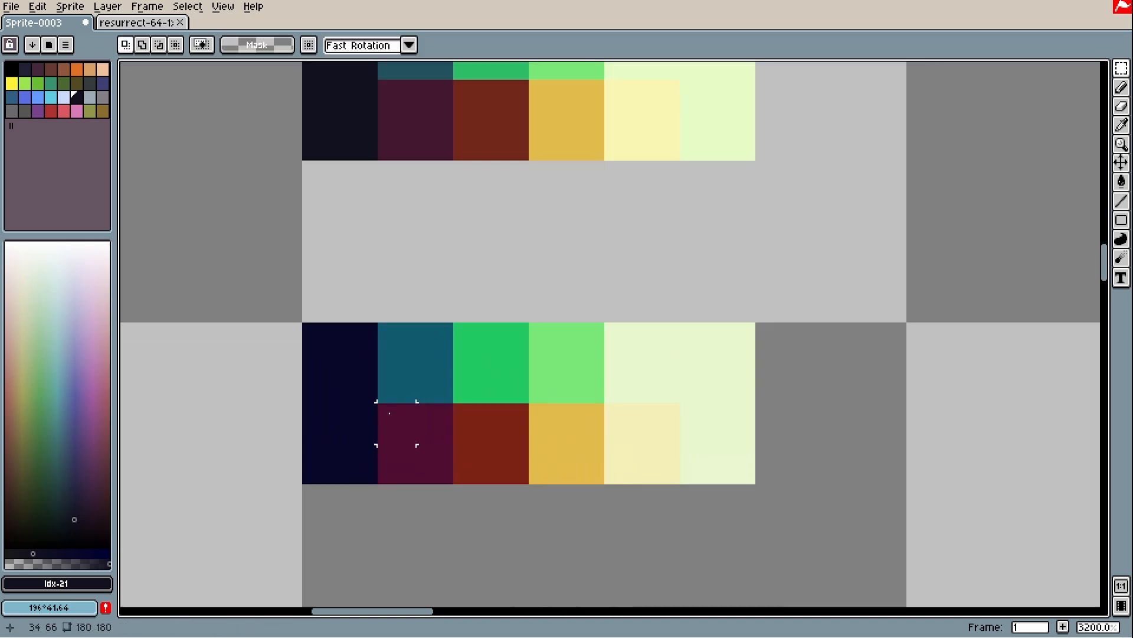
{"action": "left_click", "coordinate": [352, 425], "text": "alt"}
{"action": "key", "text": "g"}
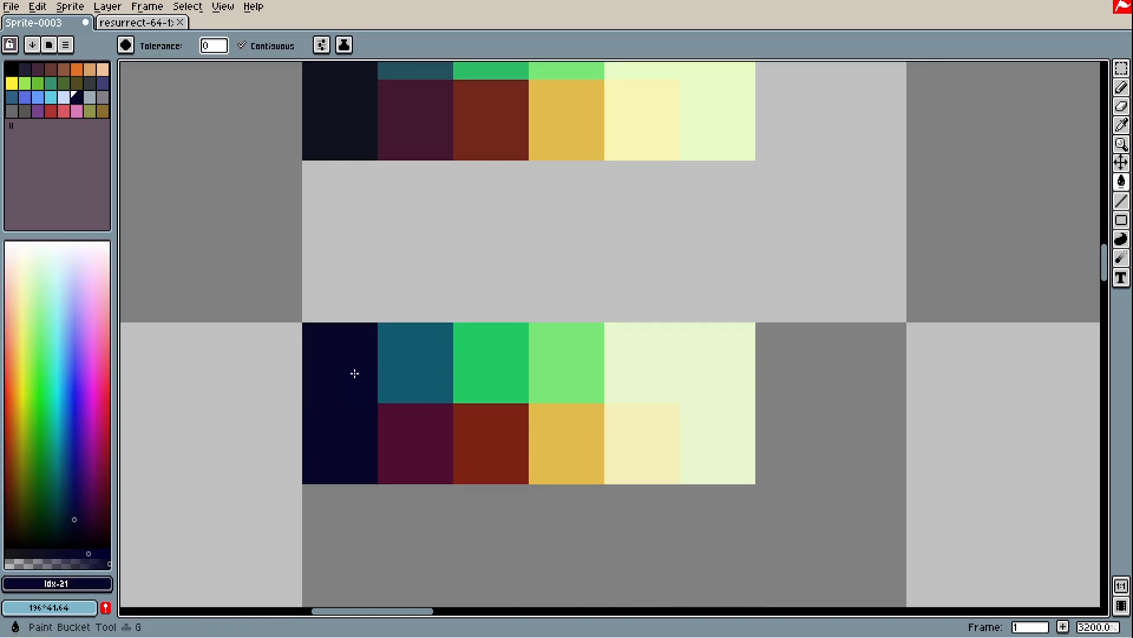
{"action": "left_click", "coordinate": [438, 431], "text": "alt"}
{"action": "left_click", "coordinate": [56, 554]}
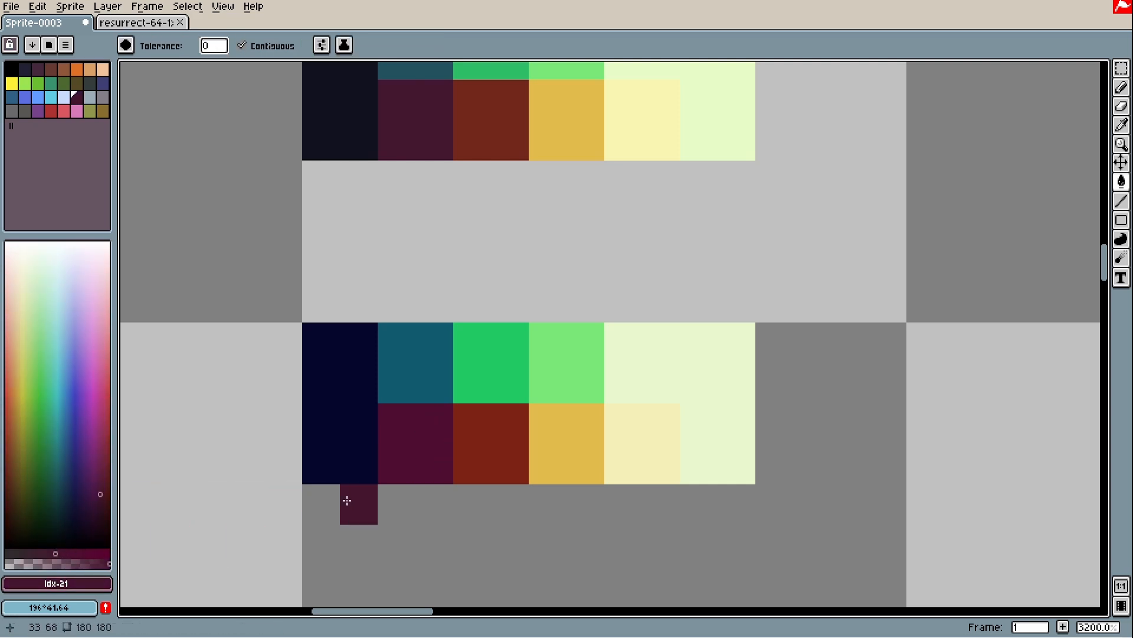
Step: Raise the saturation of the sixth ramp pair's dark red and golden yellow squares
{"action": "left_click", "coordinate": [501, 445], "text": "alt"}
{"action": "left_click_drag", "start_coordinate": [496, 448], "coordinate": [385, 486]}
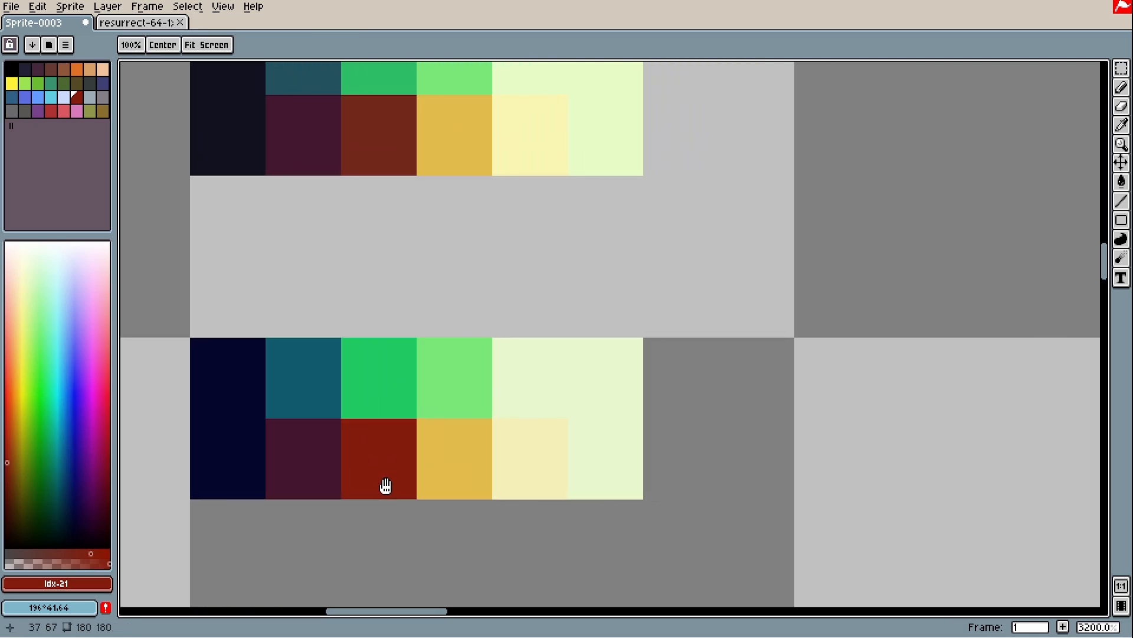
{"action": "left_click", "coordinate": [455, 458], "text": "alt"}
{"action": "left_click", "coordinate": [102, 549]}
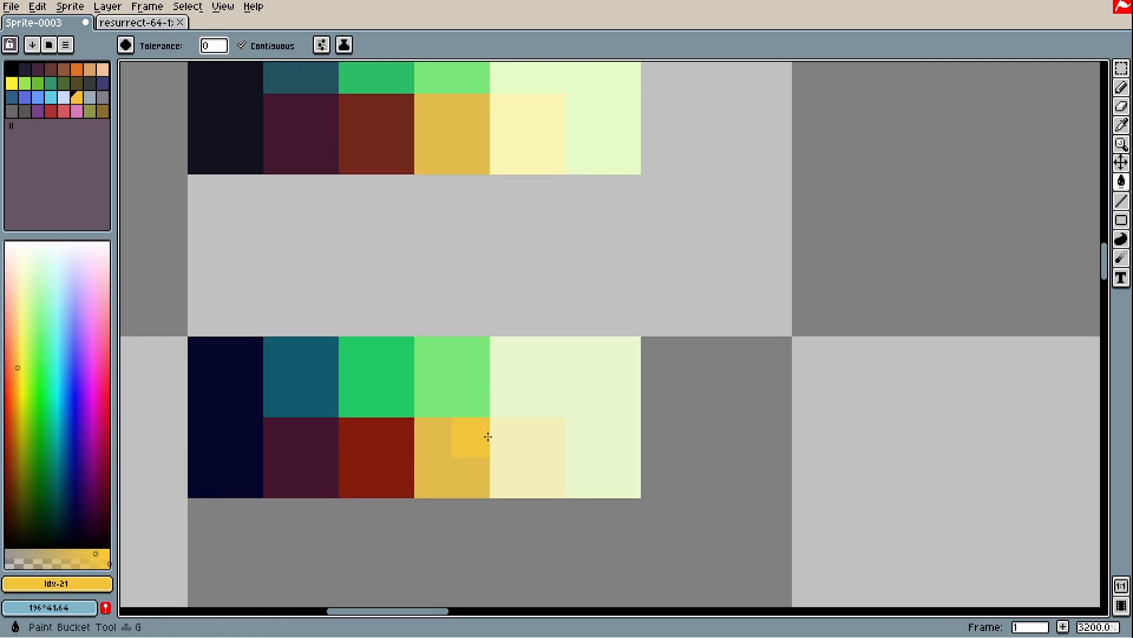
{"action": "left_click", "coordinate": [488, 436]}
Step: Desaturate the sixth ramp pair's pale yellow square to #e9e7c1 and its pale yellow-green area to a near-grey white
{"action": "left_click", "coordinate": [494, 448], "text": "alt"}
{"action": "left_click", "coordinate": [55, 552]}
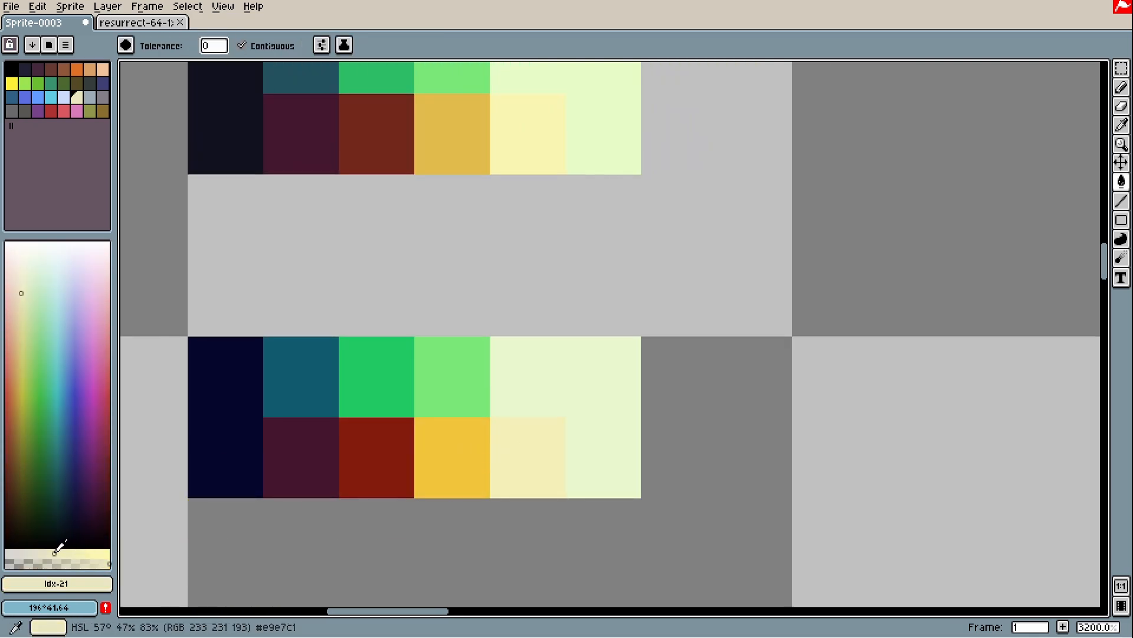
{"action": "left_click", "coordinate": [518, 437]}
{"action": "left_click", "coordinate": [635, 448], "text": "alt"}
{"action": "left_click", "coordinate": [20, 553]}
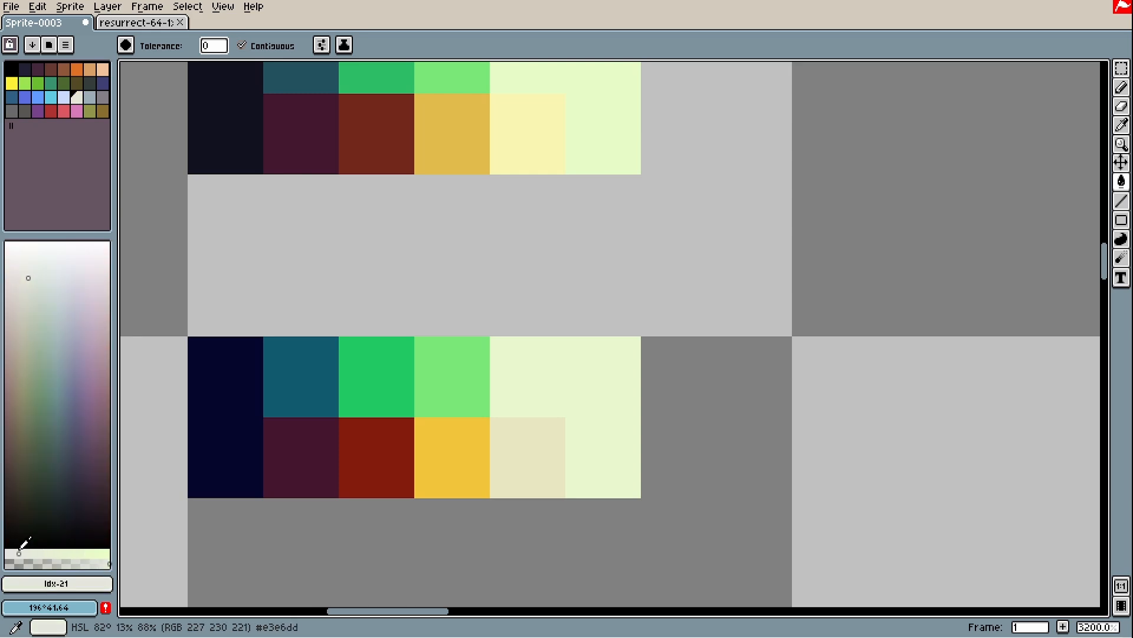
{"action": "left_click", "coordinate": [613, 423]}
Step: Move the sixth ramp pair up so it sits directly against the fifth pair
{"action": "scroll", "coordinate": [613, 430], "scroll_direction": "down", "scroll_amount": 2}
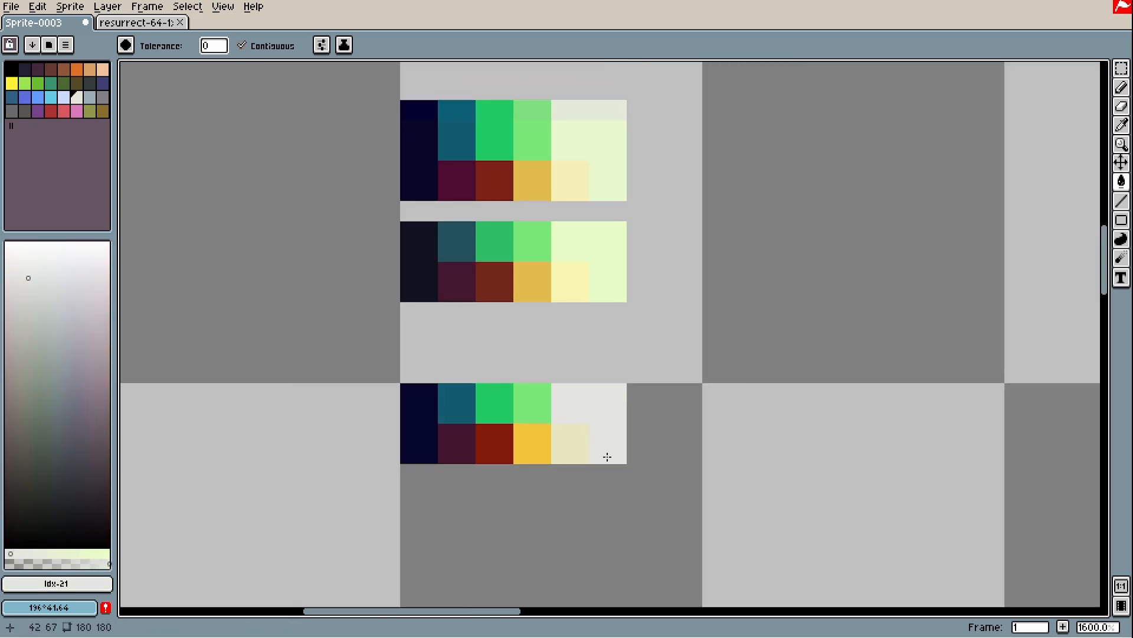
{"action": "left_click_drag", "start_coordinate": [659, 350], "coordinate": [667, 397]}
{"action": "scroll", "coordinate": [649, 391], "scroll_direction": "down", "scroll_amount": 1}
{"action": "key", "text": "m"}
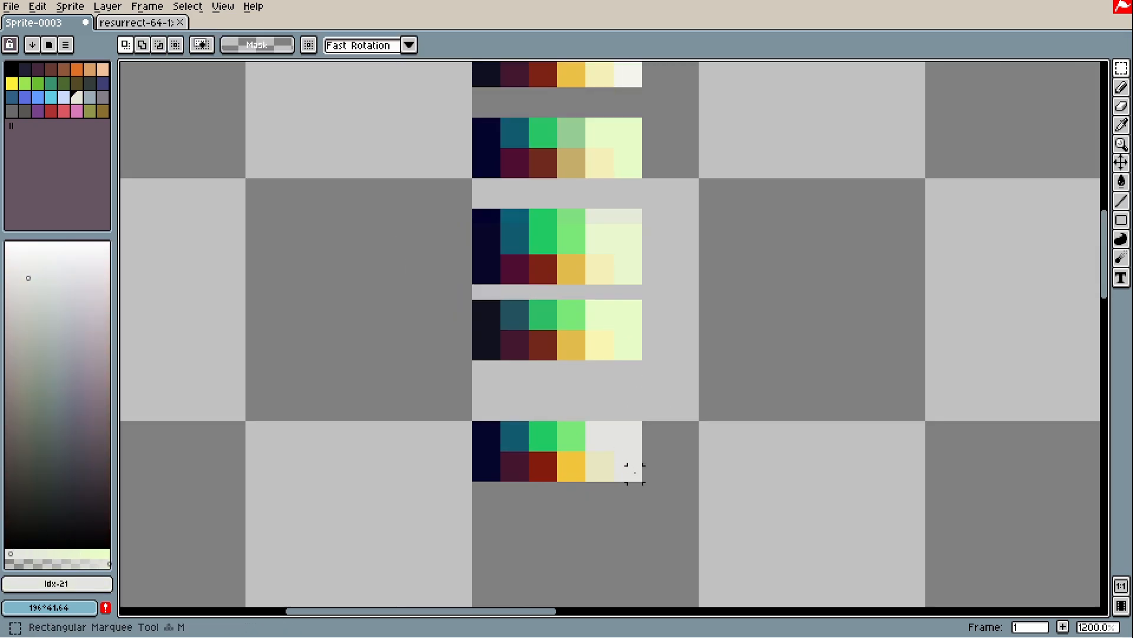
{"action": "left_click_drag", "start_coordinate": [638, 477], "coordinate": [509, 382]}
{"action": "key", "text": "ctrl+d"}
Step: Move the five-pixel-tall fourth ramp block down directly against the fifth pair
{"action": "scroll", "coordinate": [635, 258], "scroll_direction": "up", "scroll_amount": 1}
{"action": "scroll", "coordinate": [661, 286], "scroll_direction": "down", "scroll_amount": 1}
{"action": "scroll", "coordinate": [590, 380], "scroll_direction": "down", "scroll_amount": 1}
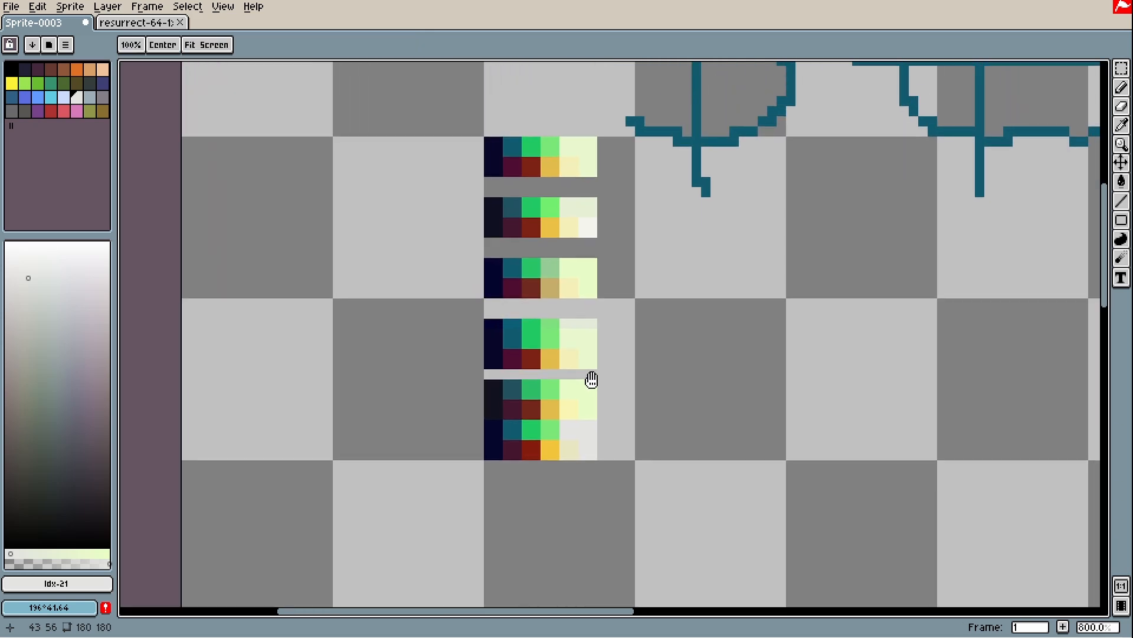
{"action": "scroll", "coordinate": [590, 348], "scroll_direction": "up", "scroll_amount": 2}
{"action": "left_click_drag", "start_coordinate": [590, 348], "coordinate": [381, 279]}
{"action": "left_click_drag", "start_coordinate": [442, 301], "coordinate": [444, 322]}
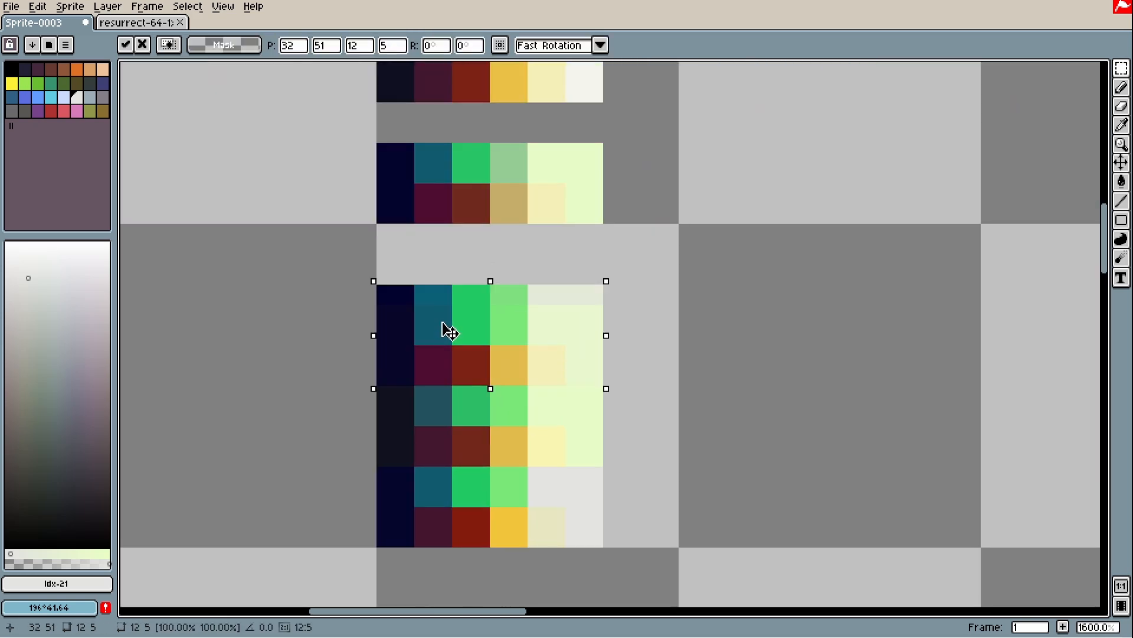
Step: Move the third ramp pair down directly against the fourth block
{"action": "left_click_drag", "start_coordinate": [713, 183], "coordinate": [712, 262]}
{"action": "left_click_drag", "start_coordinate": [592, 293], "coordinate": [375, 223]}
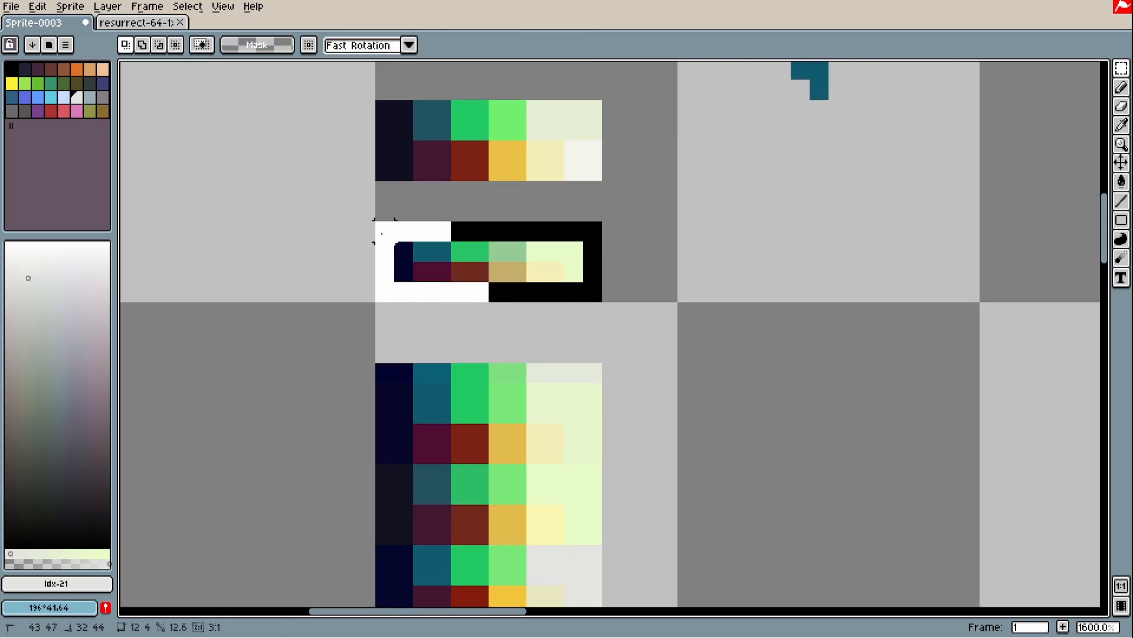
{"action": "left_click_drag", "start_coordinate": [451, 251], "coordinate": [451, 323]}
{"action": "left_click", "coordinate": [743, 151]}
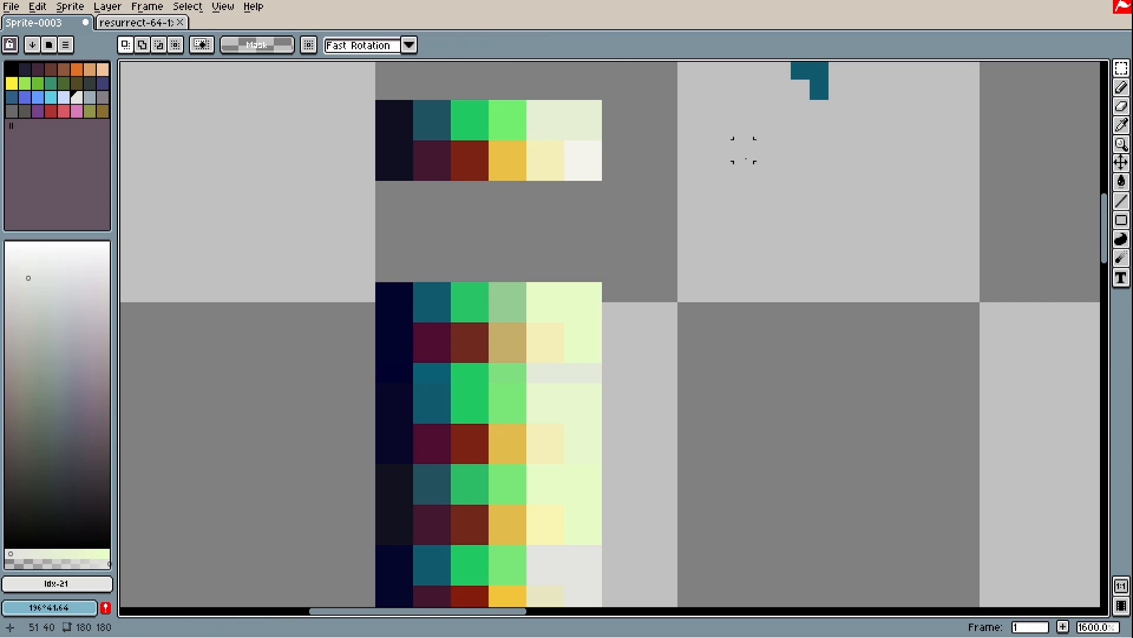
Step: Move the second and first ramp pairs down to complete one gapless stack of ramps
{"action": "left_click_drag", "start_coordinate": [725, 173], "coordinate": [695, 376]}
{"action": "left_click_drag", "start_coordinate": [563, 374], "coordinate": [348, 305]}
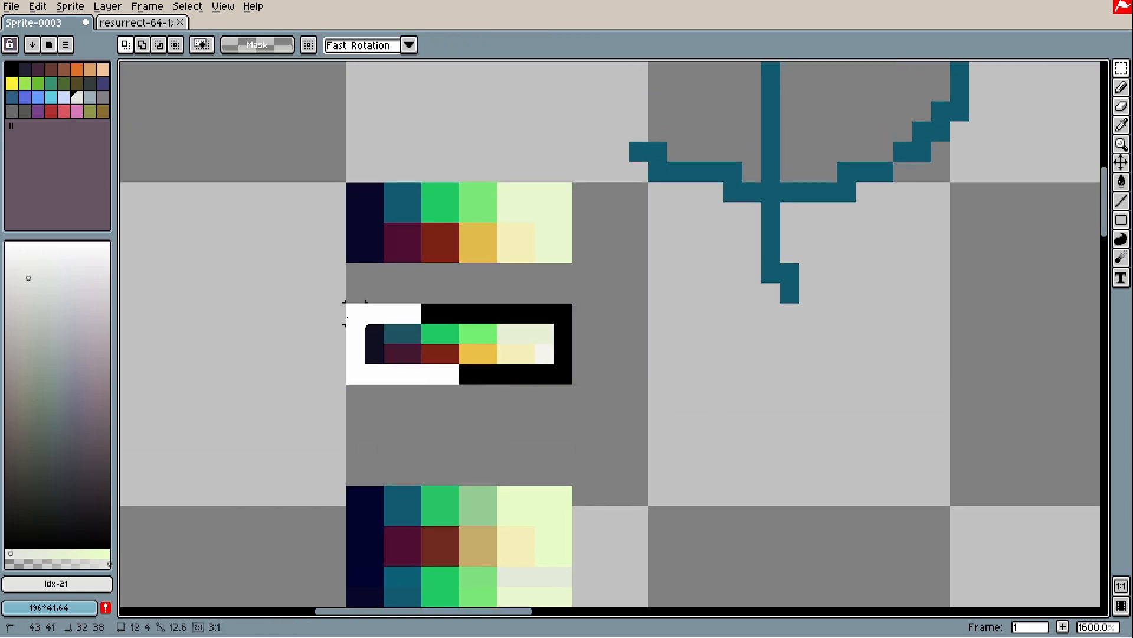
{"action": "left_click_drag", "start_coordinate": [416, 354], "coordinate": [432, 451]}
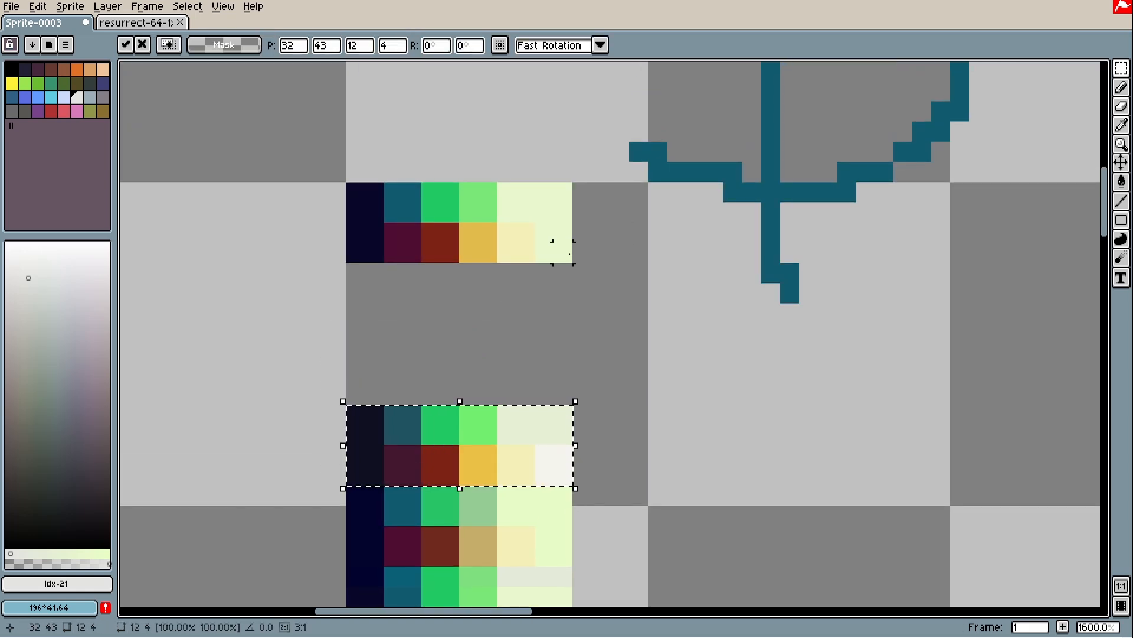
{"action": "left_click_drag", "start_coordinate": [563, 252], "coordinate": [353, 188]}
{"action": "mouse_move", "coordinate": [405, 232]}
{"action": "left_mouse_down"}
{"action": "mouse_move", "coordinate": [425, 372]}
{"action": "mouse_move", "coordinate": [410, 367]}
{"action": "left_mouse_up"}
{"action": "left_click", "coordinate": [675, 413]}
Step: Draw a long off-white curve on the empty canvas below the axis sketches, dropping steeply and flattening out to the right
{"action": "scroll", "coordinate": [664, 412], "scroll_direction": "down", "scroll_amount": 2}
{"action": "left_click_drag", "start_coordinate": [664, 412], "coordinate": [350, 304]}
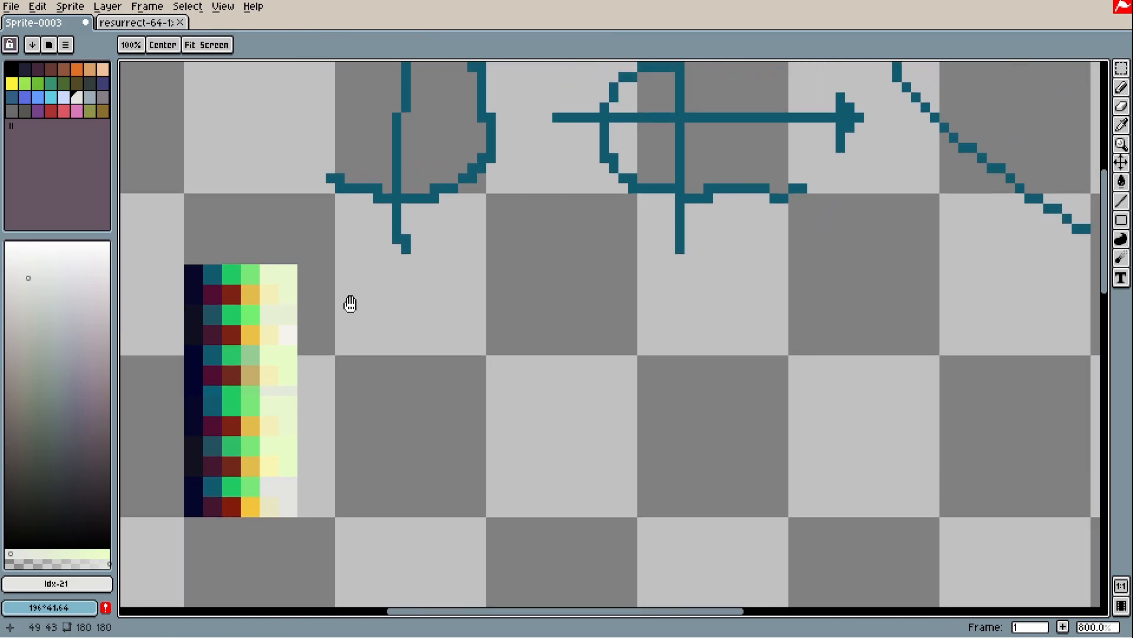
{"action": "key", "text": "i"}
{"action": "scroll", "coordinate": [350, 304], "scroll_direction": "down", "scroll_amount": 2}
{"action": "scroll", "coordinate": [466, 139], "scroll_direction": "up", "scroll_amount": 1}
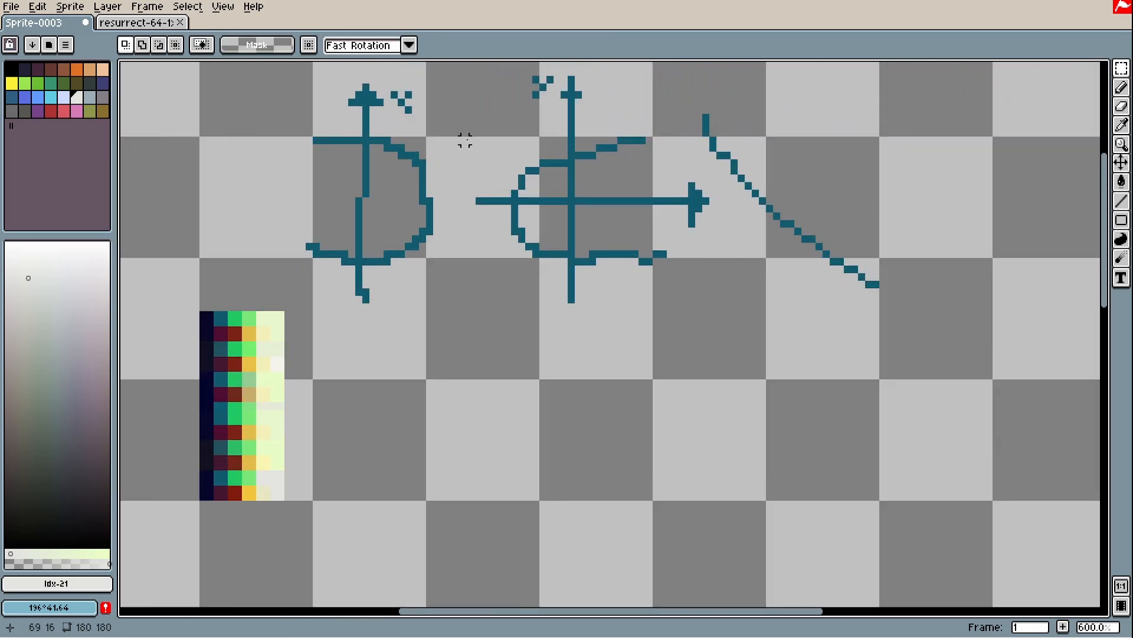
{"action": "left_click", "coordinate": [426, 163], "text": "alt"}
{"action": "key", "text": "b"}
{"action": "left_click_drag", "start_coordinate": [274, 428], "coordinate": [263, 466]}
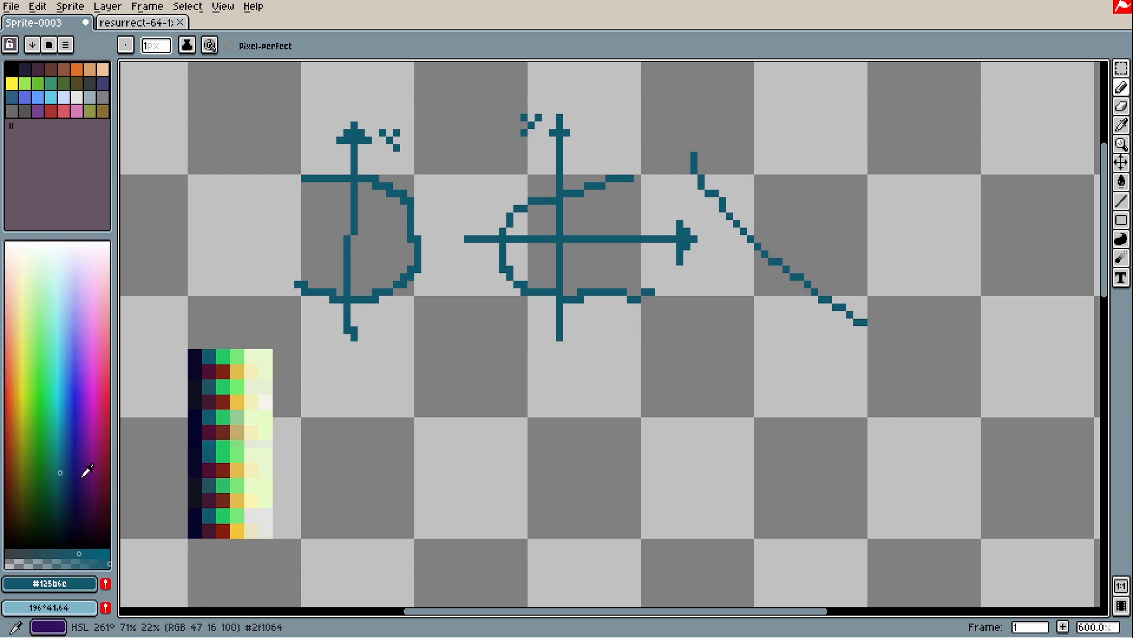
{"action": "left_click", "coordinate": [31, 387]}
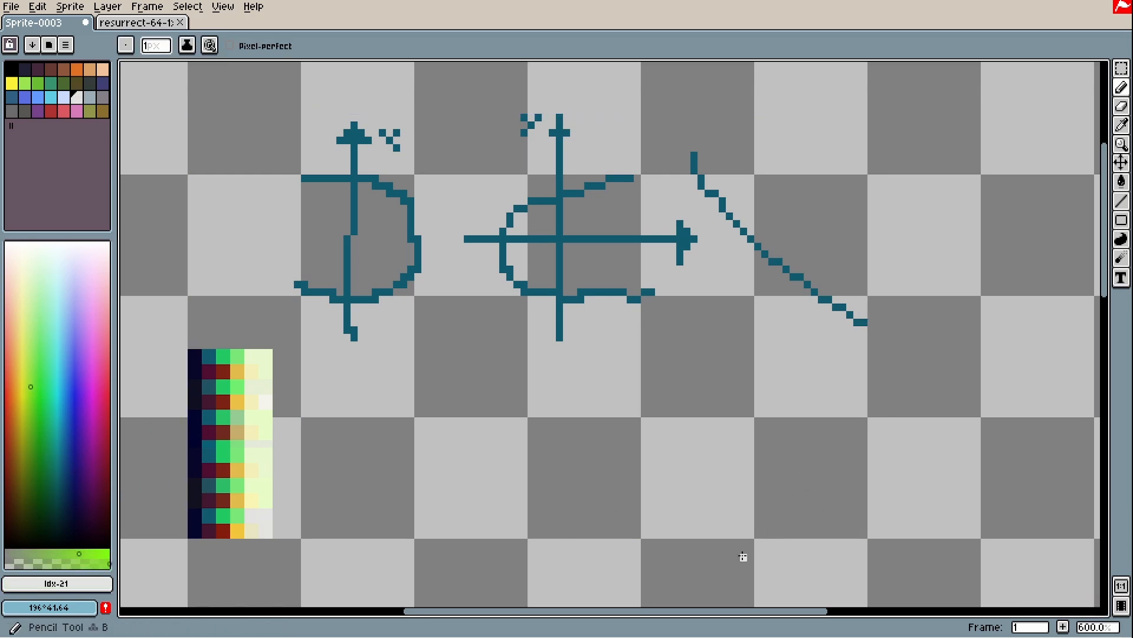
{"action": "mouse_move", "coordinate": [743, 556]}
{"action": "left_mouse_down"}
{"action": "mouse_move", "coordinate": [578, 518]}
{"action": "mouse_move", "coordinate": [497, 404]}
{"action": "left_mouse_up"}
{"action": "left_click_drag", "start_coordinate": [679, 555], "coordinate": [628, 442]}
{"action": "key", "text": "ctrl+z"}
{"action": "mouse_move", "coordinate": [679, 519]}
{"action": "left_mouse_down"}
{"action": "mouse_move", "coordinate": [645, 524]}
{"action": "mouse_move", "coordinate": [534, 467]}
{"action": "mouse_move", "coordinate": [474, 281]}
{"action": "left_mouse_up"}
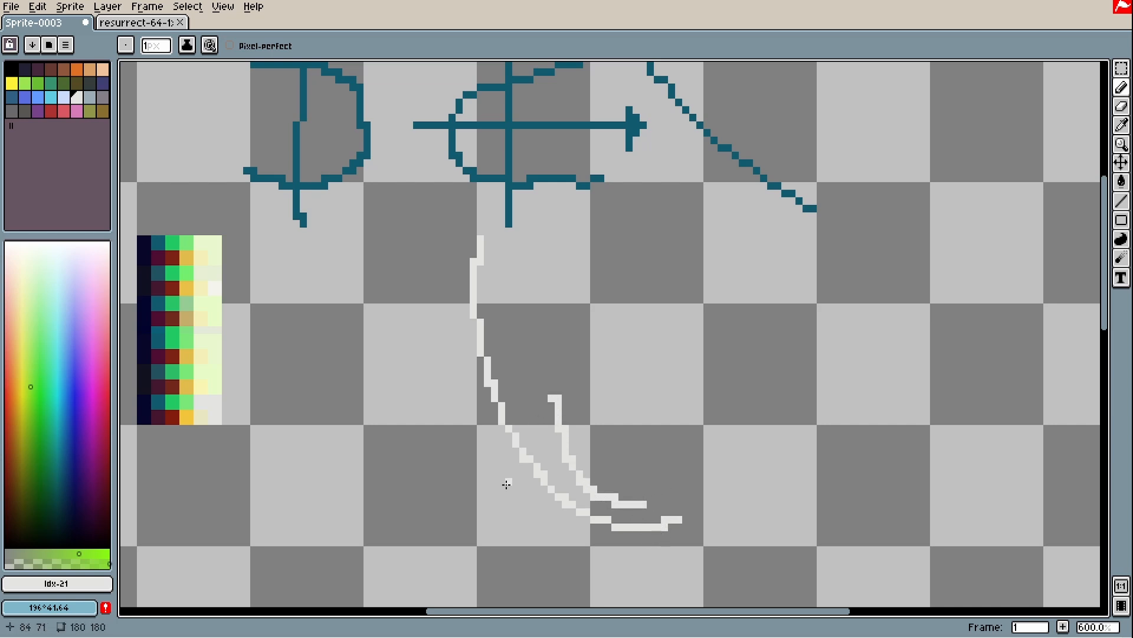
Step: Undo the short inner curve and draw a column of short off-white tick marks to the left of the long curve
{"action": "key", "text": "ctrl+z"}
{"action": "left_click_drag", "start_coordinate": [422, 314], "coordinate": [435, 319]}
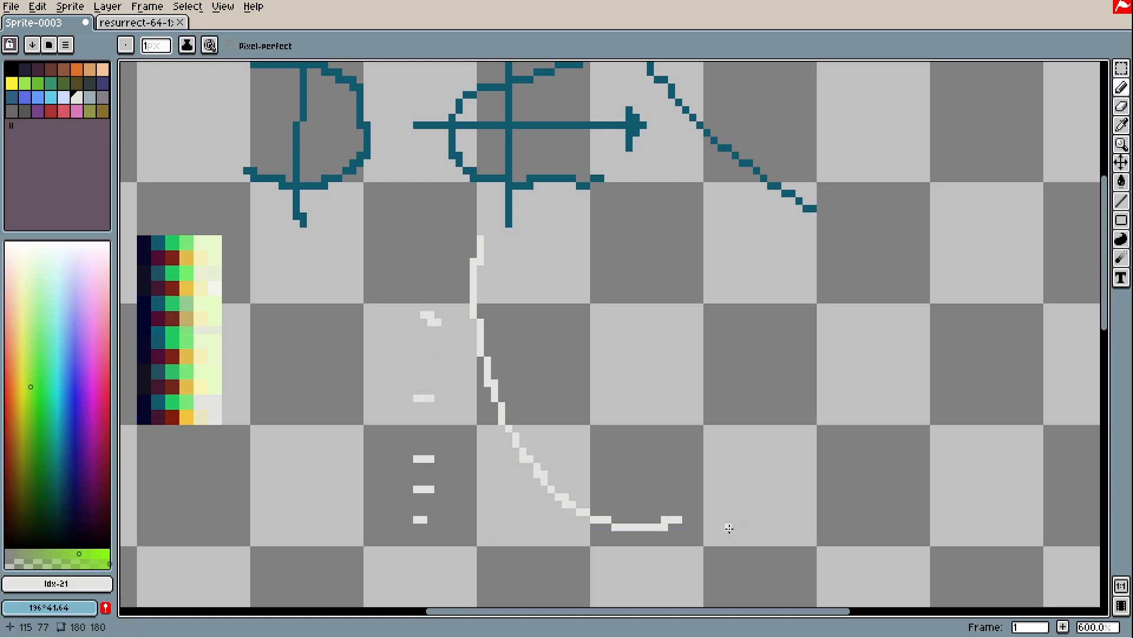
Step: Sample the teal of the existing sketches and draw arrow-tipped vertical and horizontal axes across the descending diagonal curve
{"action": "left_click_drag", "start_coordinate": [383, 328], "coordinate": [530, 522]}
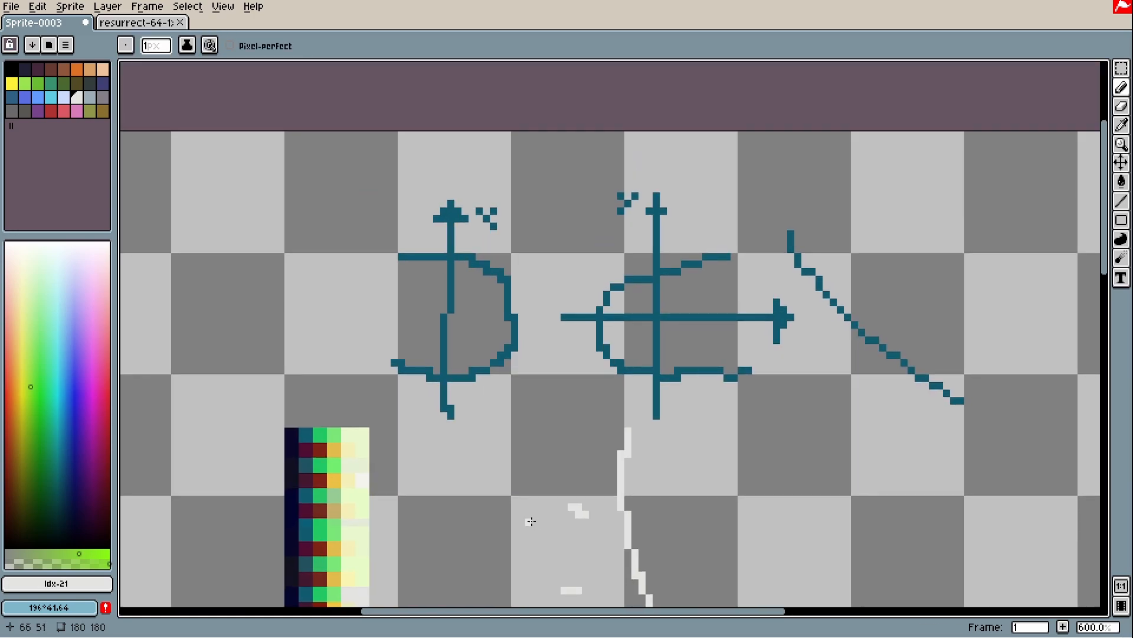
{"action": "left_click_drag", "start_coordinate": [648, 331], "coordinate": [639, 327]}
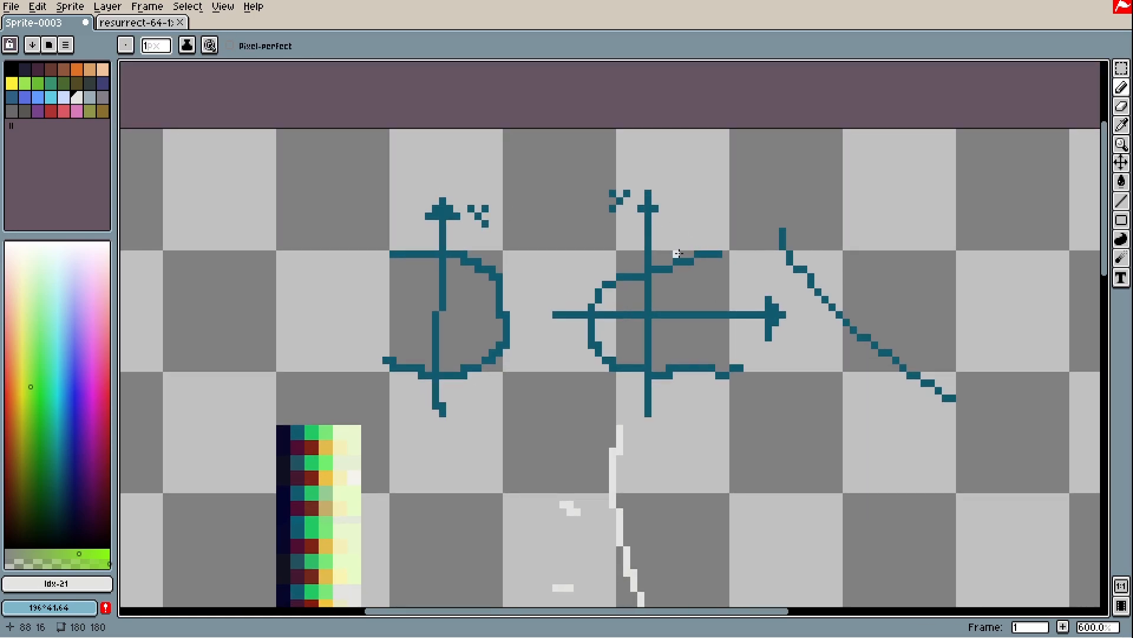
{"action": "left_click", "coordinate": [647, 211], "text": "alt"}
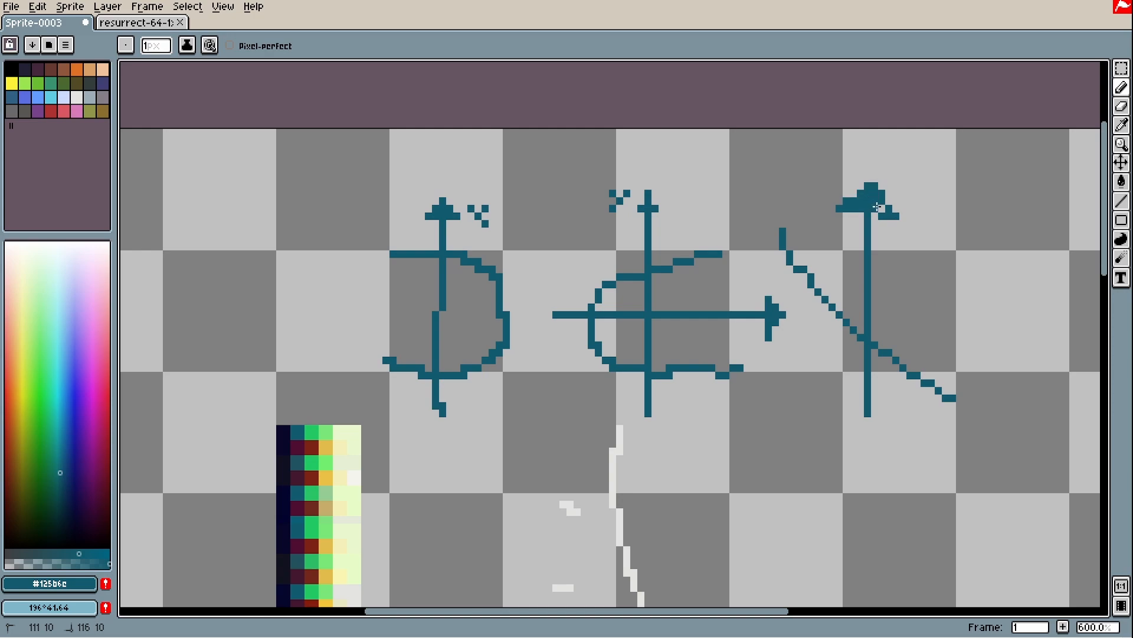
{"action": "left_click_drag", "start_coordinate": [877, 207], "coordinate": [884, 211]}
{"action": "left_click_drag", "start_coordinate": [936, 261], "coordinate": [832, 260]}
{"action": "left_click_drag", "start_coordinate": [709, 329], "coordinate": [918, 322]}
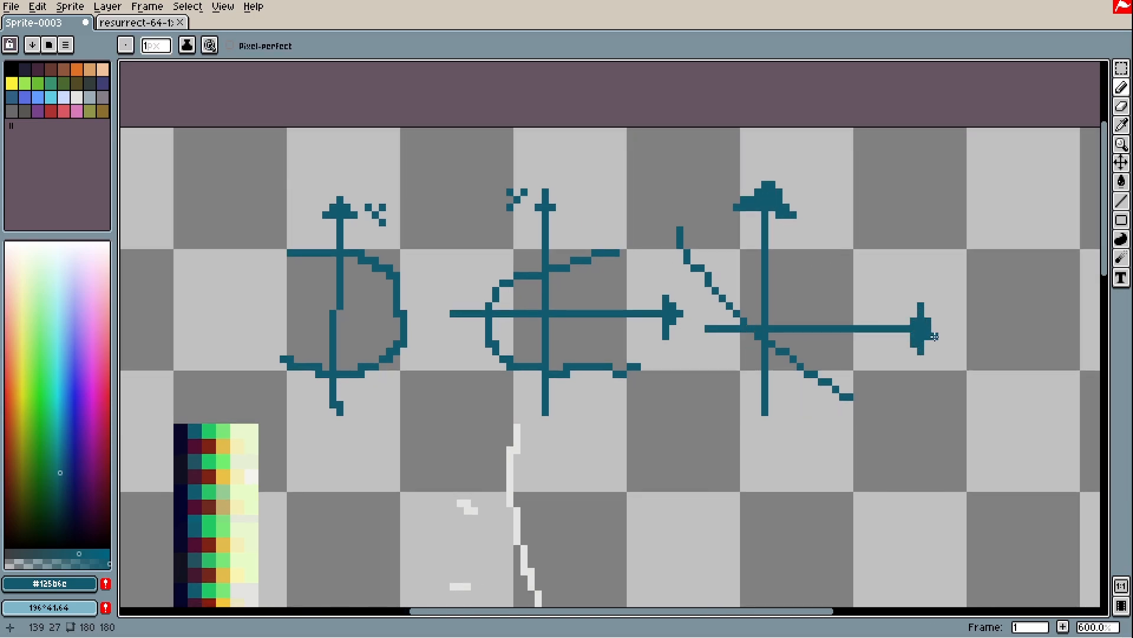
{"action": "scroll", "coordinate": [909, 400], "scroll_direction": "down", "scroll_amount": 3}
{"action": "left_click_drag", "start_coordinate": [879, 425], "coordinate": [907, 378]}
{"action": "scroll", "coordinate": [637, 394], "scroll_direction": "up", "scroll_amount": 3}
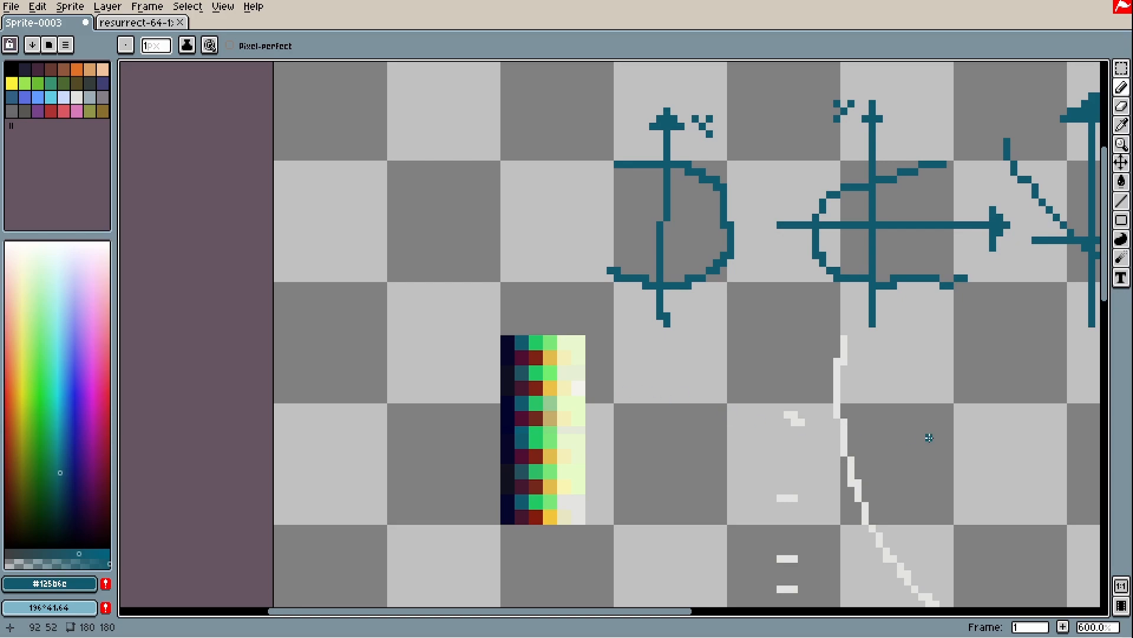
{"action": "left_click_drag", "start_coordinate": [870, 429], "coordinate": [623, 428]}
{"action": "left_click_drag", "start_coordinate": [795, 434], "coordinate": [764, 391]}
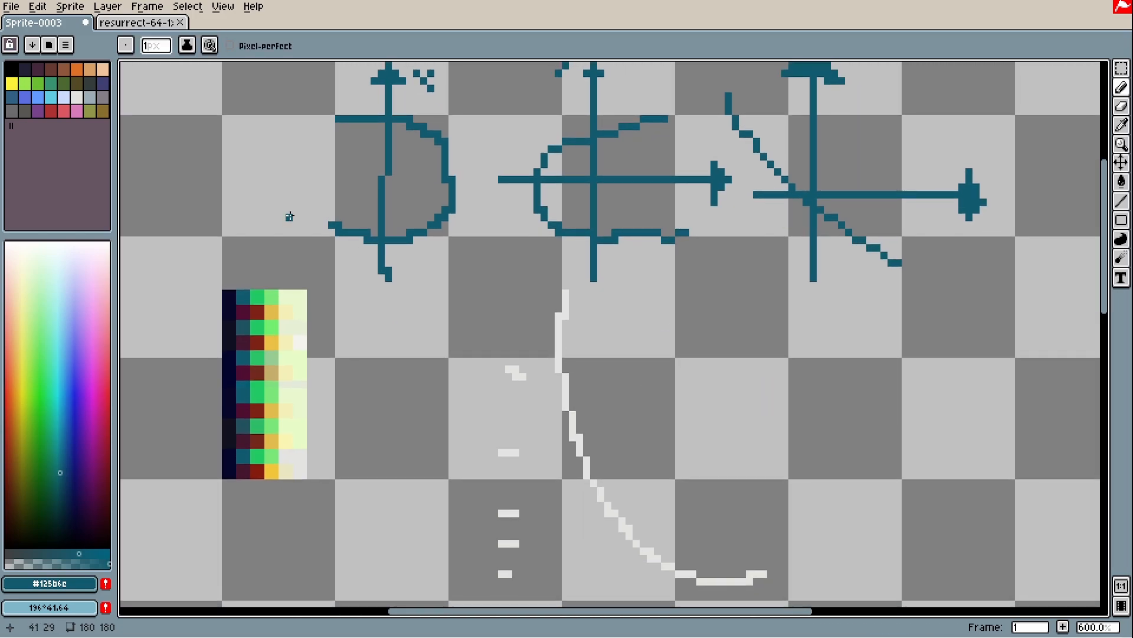
Step: Switch to the resurrect-64 palette image and set its canvas height to 90 px
{"action": "left_click", "coordinate": [141, 23]}
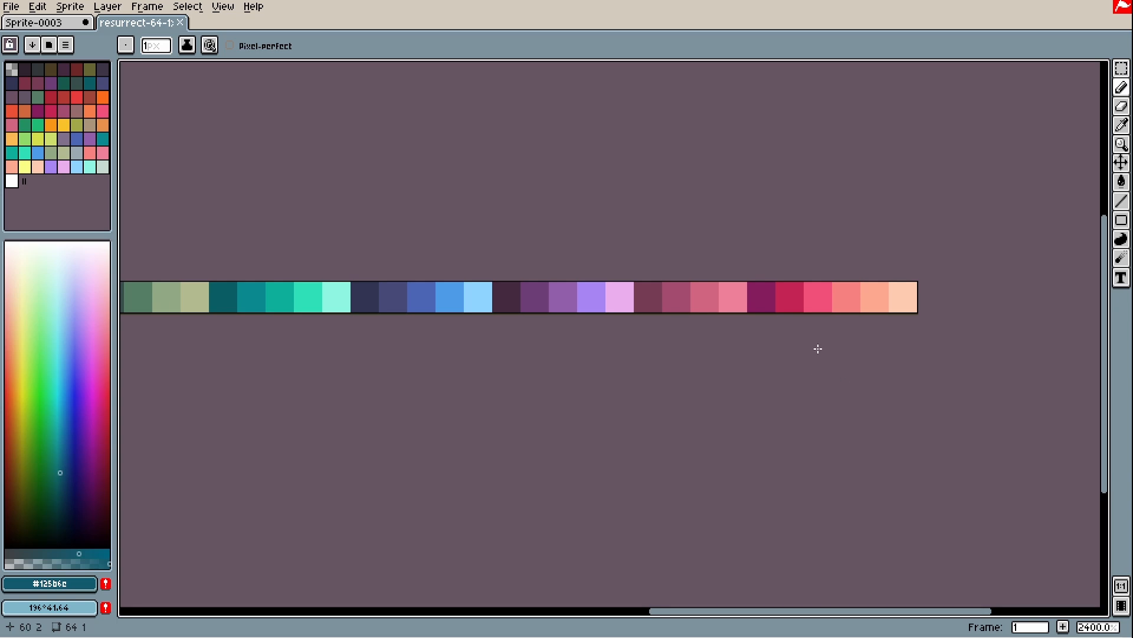
{"action": "left_click_drag", "start_coordinate": [807, 370], "coordinate": [650, 392]}
{"action": "left_click", "coordinate": [618, 332], "text": "alt"}
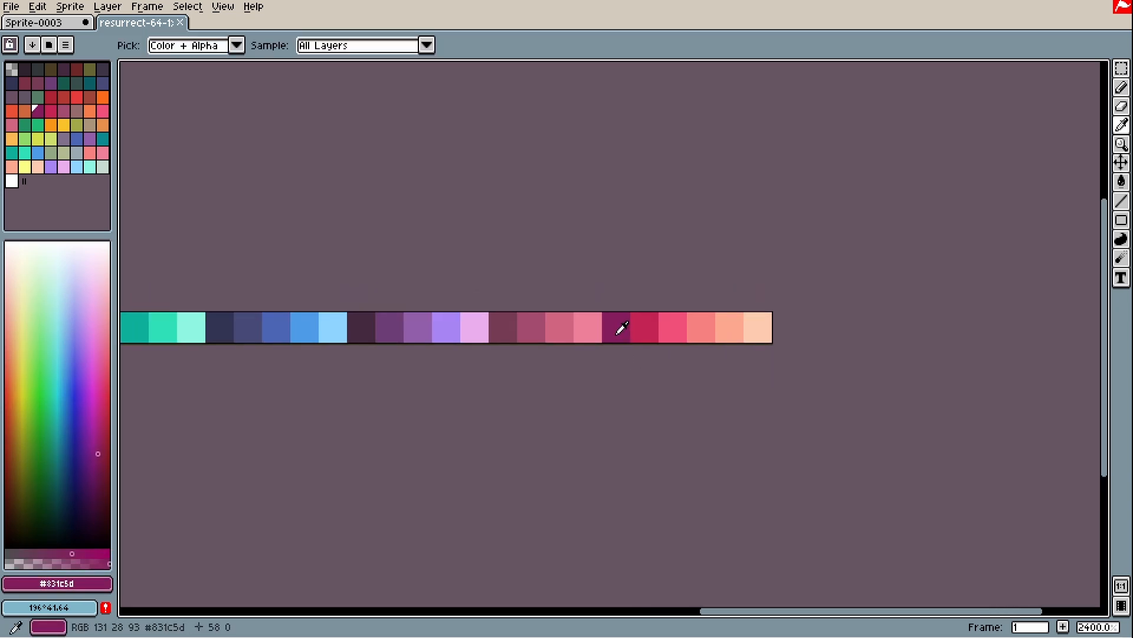
{"action": "key", "text": "ctrl+alt+c"}
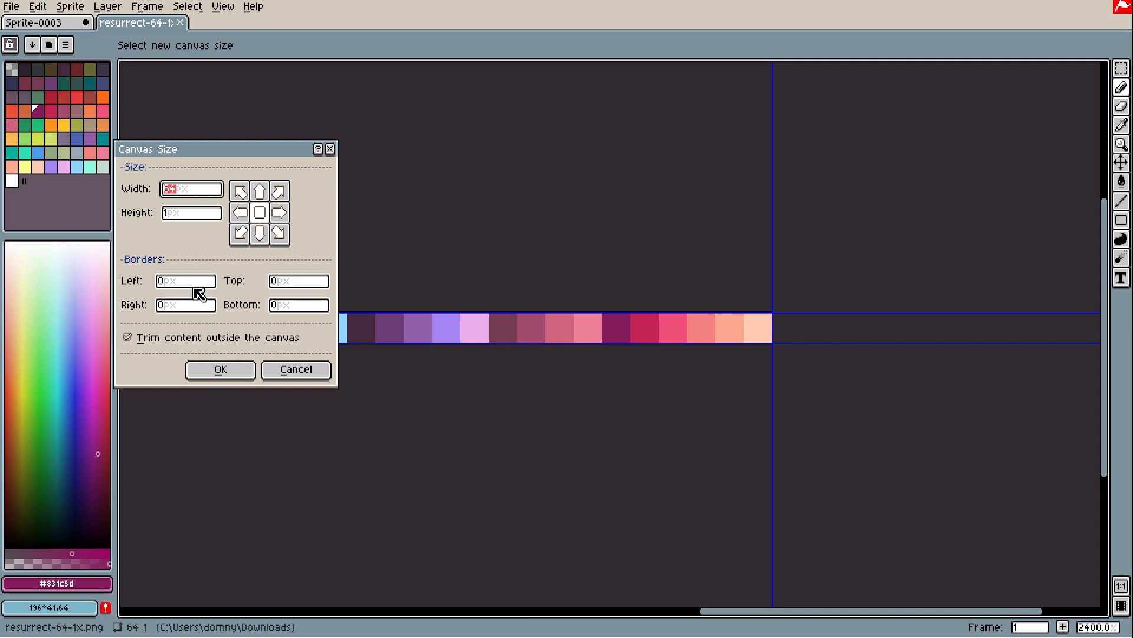
{"action": "type", "text": "90"}
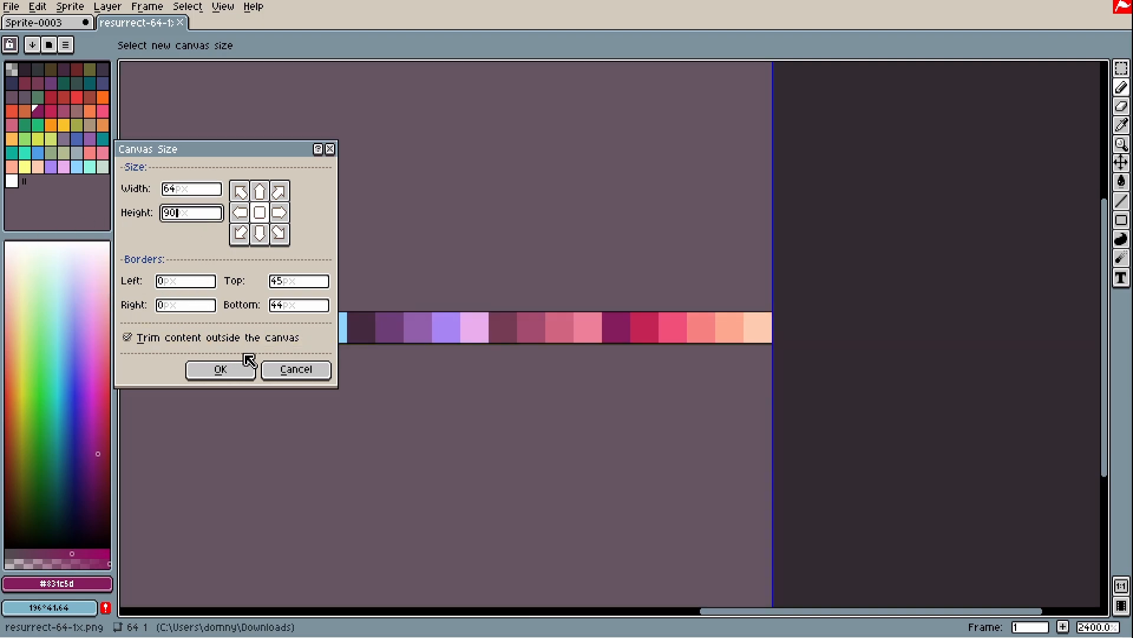
{"action": "left_click", "coordinate": [236, 369]}
{"action": "scroll", "coordinate": [774, 358], "scroll_direction": "down", "scroll_amount": 3}
{"action": "mouse_move", "coordinate": [834, 394]}
{"action": "left_mouse_down"}
{"action": "mouse_move", "coordinate": [789, 283]}
{"action": "mouse_move", "coordinate": [769, 80]}
{"action": "left_mouse_up"}
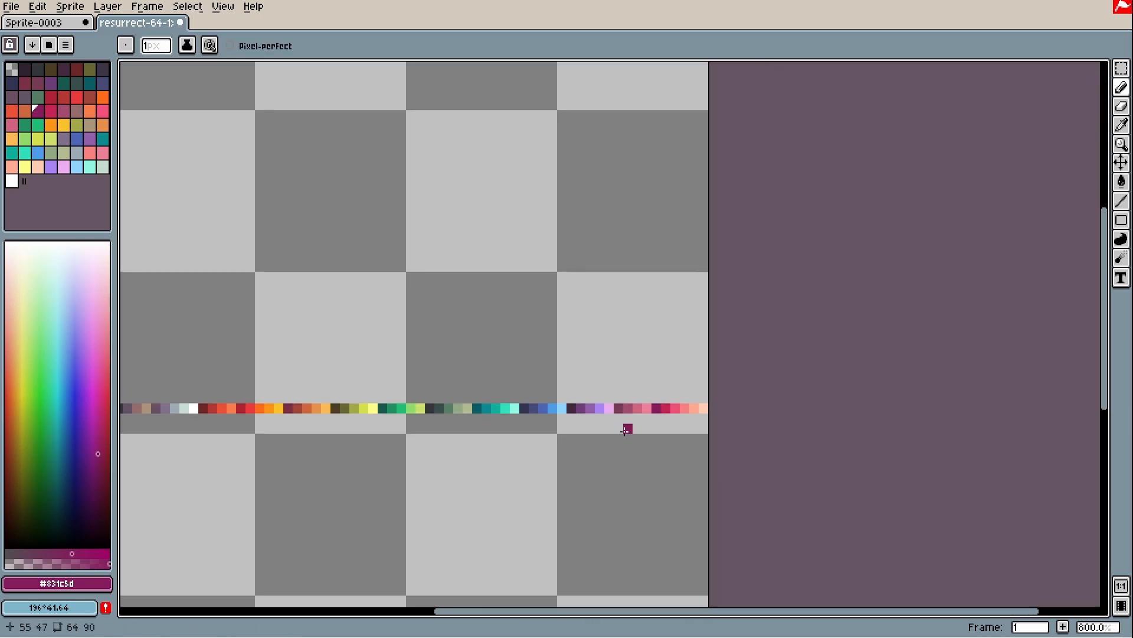
Step: Sample the swatches of the strip's last ramp, from dark magenta #831c5d through the pinks to light peach #fdcbb0
{"action": "scroll", "coordinate": [628, 426], "scroll_direction": "up", "scroll_amount": 3}
{"action": "left_click_drag", "start_coordinate": [713, 405], "coordinate": [544, 408]}
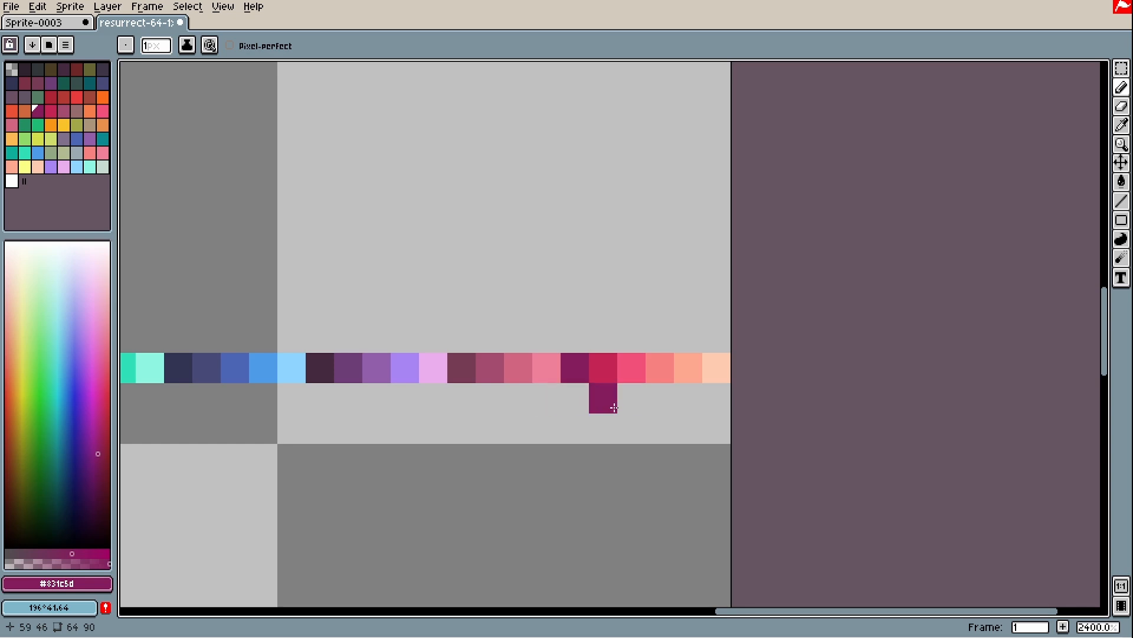
{"action": "key", "text": "i"}
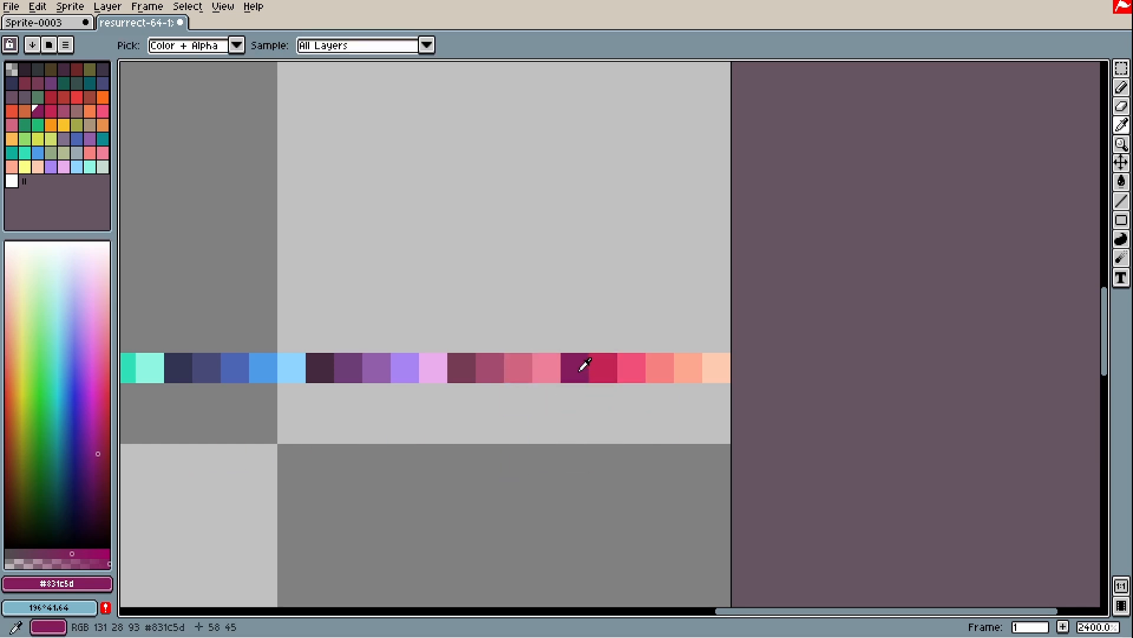
{"action": "left_click", "coordinate": [596, 364]}
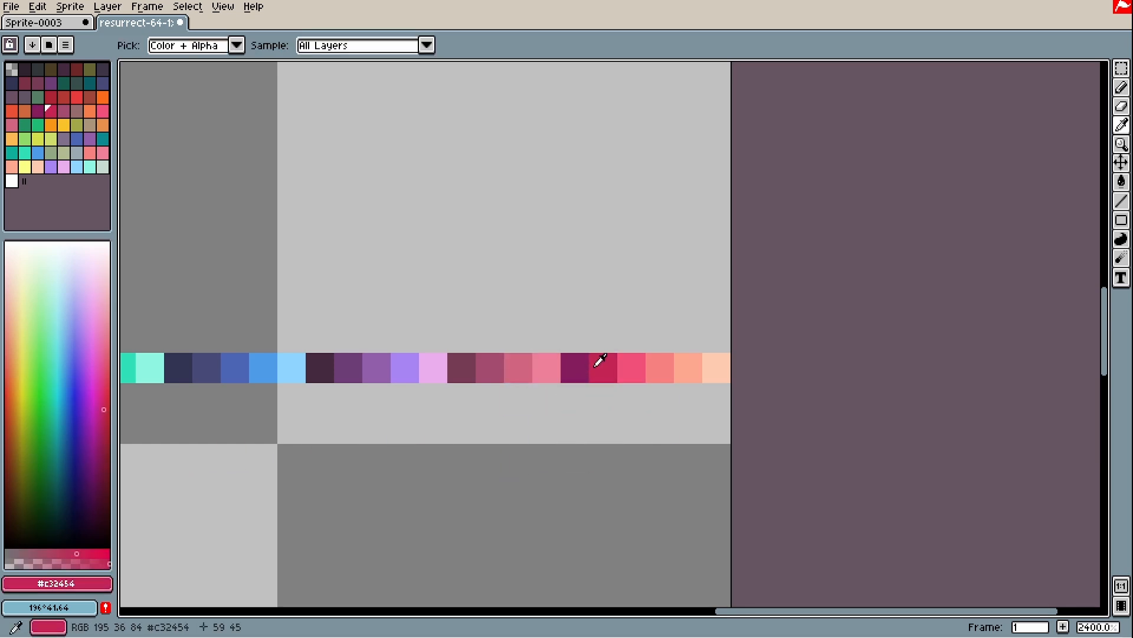
{"action": "left_click", "coordinate": [629, 363]}
{"action": "left_click", "coordinate": [652, 361]}
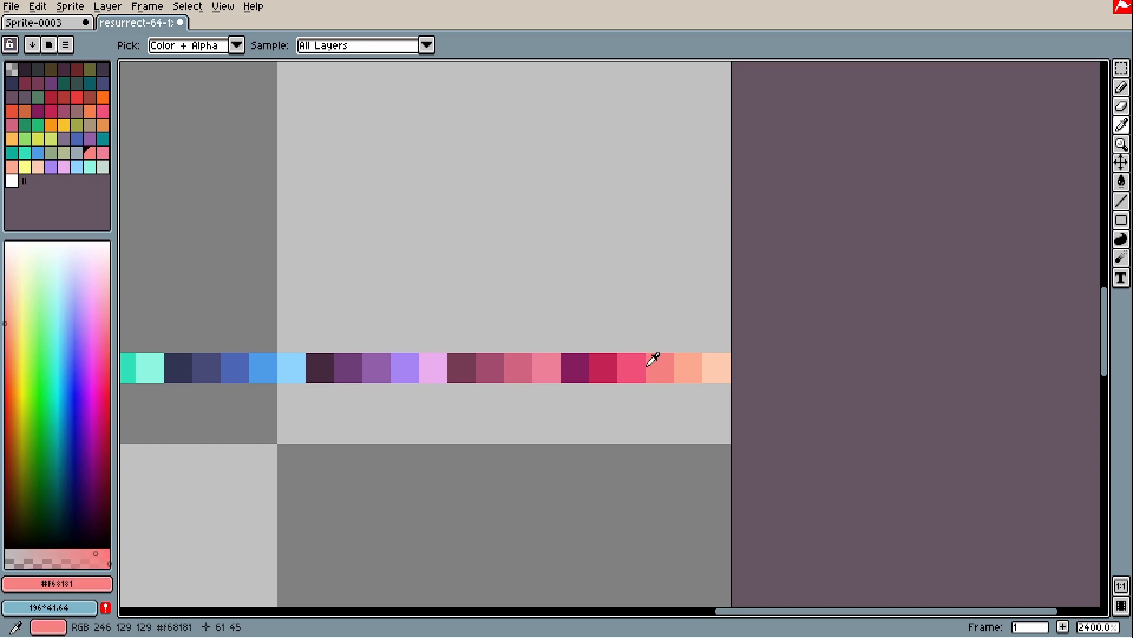
{"action": "left_click", "coordinate": [686, 360]}
{"action": "left_click", "coordinate": [716, 361]}
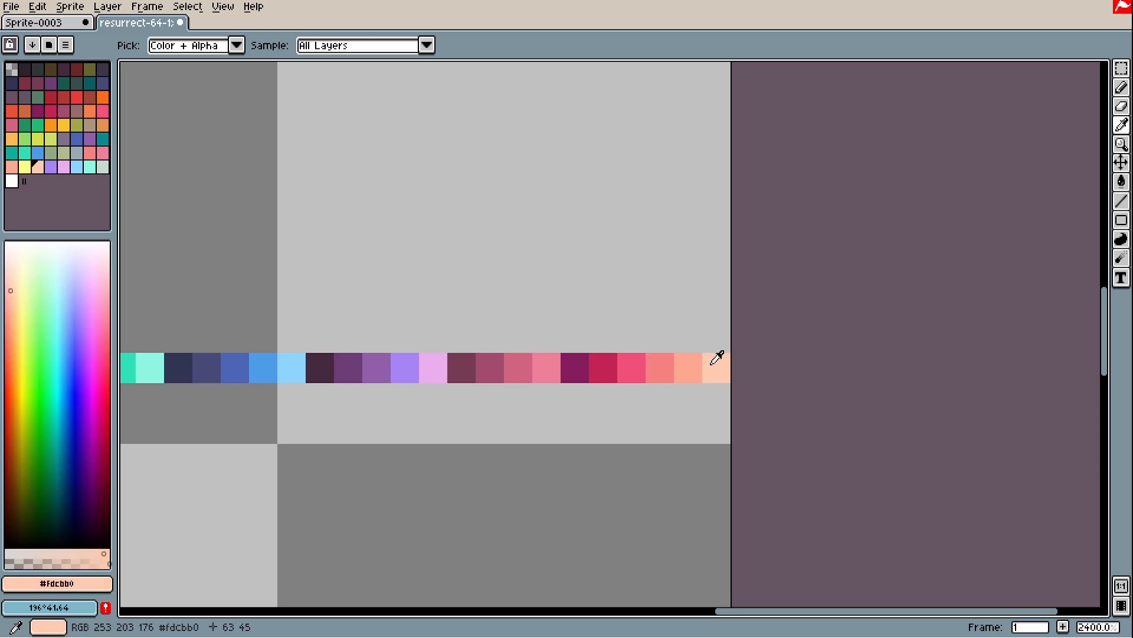
{"action": "left_click", "coordinate": [602, 366]}
{"action": "left_click", "coordinate": [715, 366]}
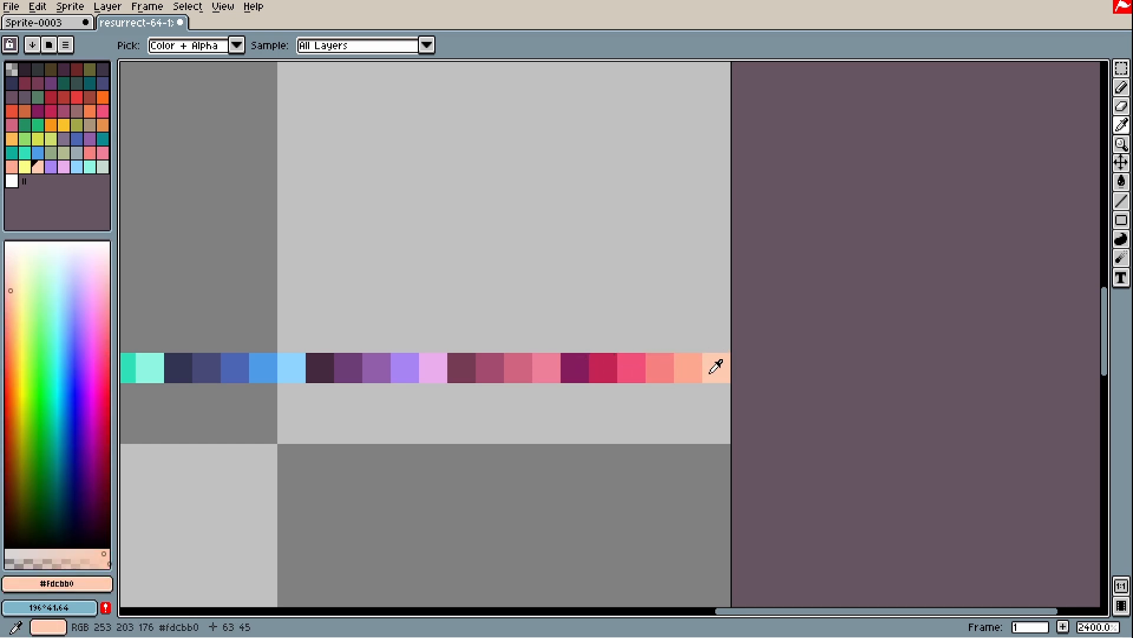
{"action": "left_click", "coordinate": [570, 368], "text": "alt"}
{"action": "left_click", "coordinate": [719, 367], "text": "alt"}
Step: Sample dark magenta #831c5d and sketch two separate rising curves below the last ramp of the strip
{"action": "left_click_drag", "start_coordinate": [637, 467], "coordinate": [638, 397]}
{"action": "left_click", "coordinate": [576, 295], "text": "alt"}
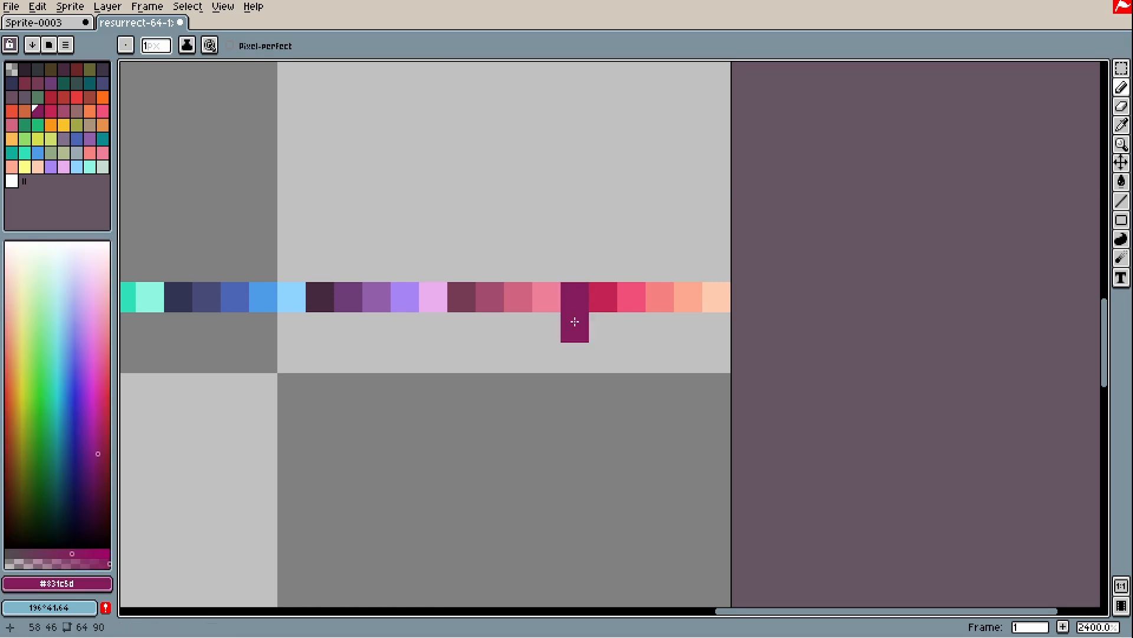
{"action": "left_click_drag", "start_coordinate": [575, 523], "coordinate": [608, 248]}
{"action": "mouse_move", "coordinate": [591, 427]}
{"action": "left_mouse_down"}
{"action": "mouse_move", "coordinate": [667, 366]}
{"action": "mouse_move", "coordinate": [721, 264]}
{"action": "mouse_move", "coordinate": [621, 428]}
{"action": "left_mouse_up"}
{"action": "mouse_move", "coordinate": [479, 428]}
{"action": "left_mouse_down"}
{"action": "mouse_move", "coordinate": [470, 431]}
{"action": "mouse_move", "coordinate": [504, 364]}
{"action": "mouse_move", "coordinate": [527, 255]}
{"action": "left_mouse_up"}
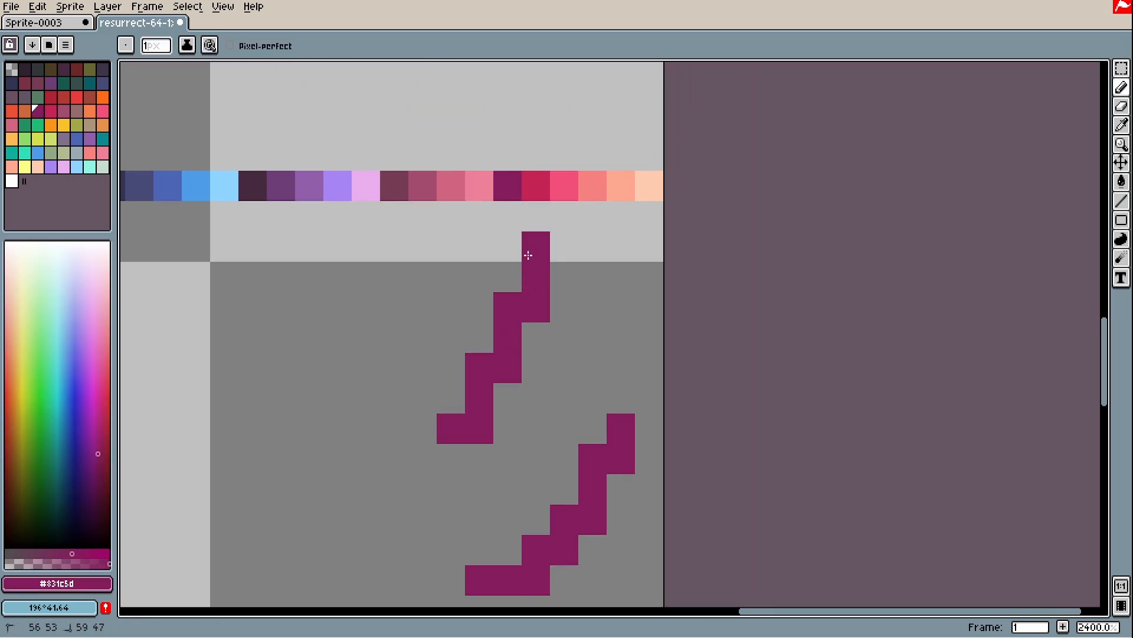
{"action": "scroll", "coordinate": [528, 255], "scroll_direction": "down", "scroll_amount": 5}
{"action": "left_click_drag", "start_coordinate": [565, 478], "coordinate": [563, 458]}
Step: Move the lower magenta curve left to join the end of the upper one, and erase the stray pixel beside it
{"action": "key", "text": "m"}
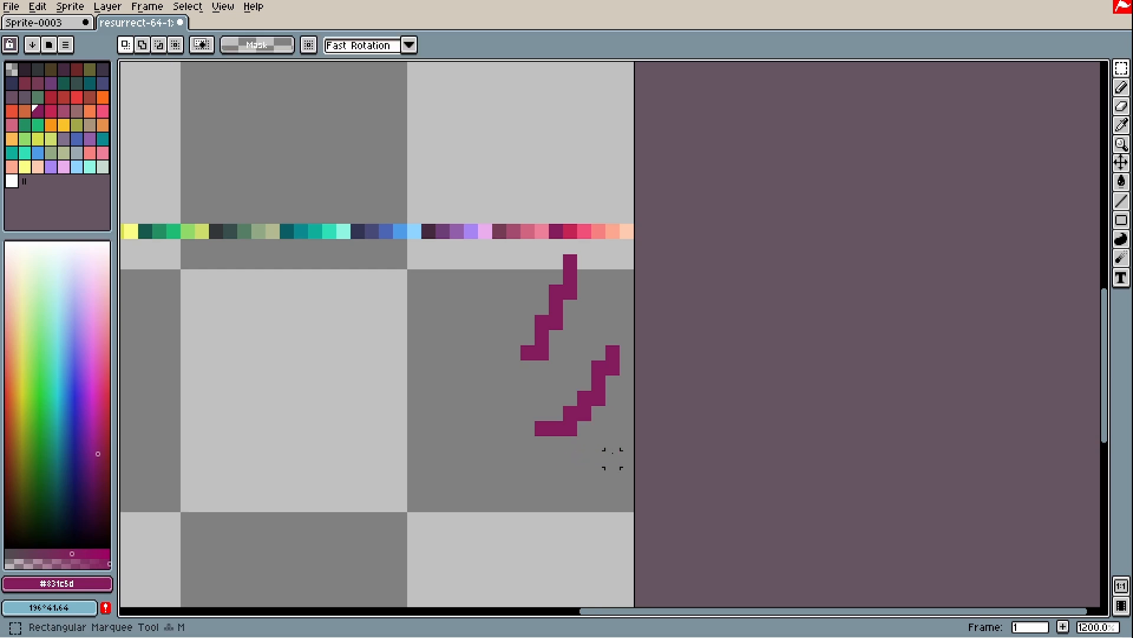
{"action": "key", "text": "ctrl+z"}
{"action": "key", "text": "ctrl+z"}
{"action": "key", "text": "ctrl+z"}
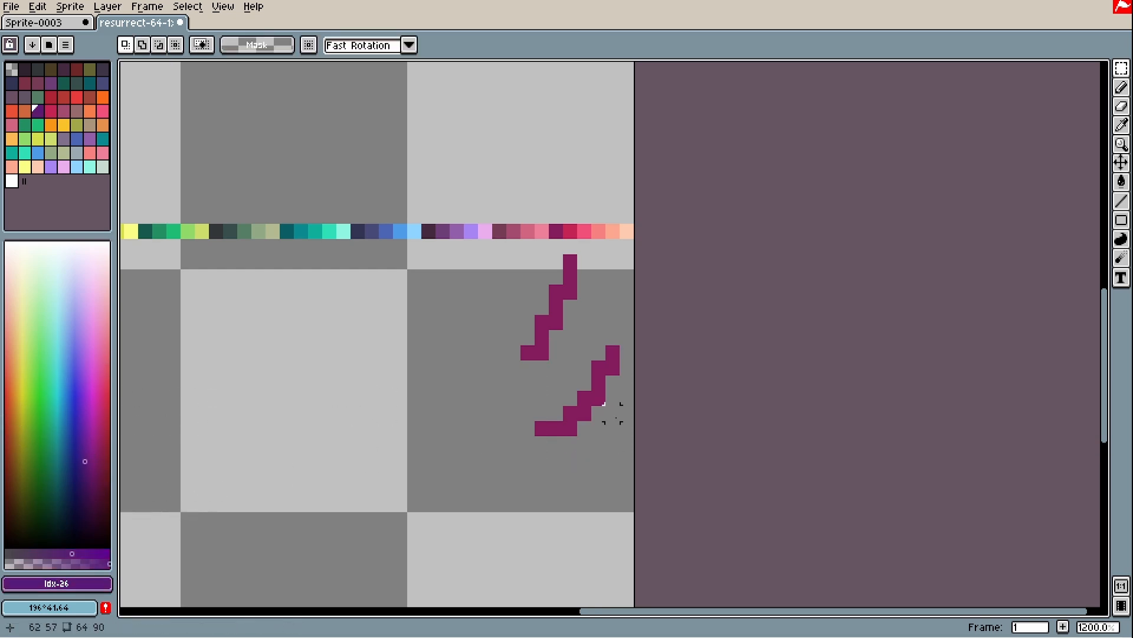
{"action": "left_click_drag", "start_coordinate": [626, 459], "coordinate": [535, 343]}
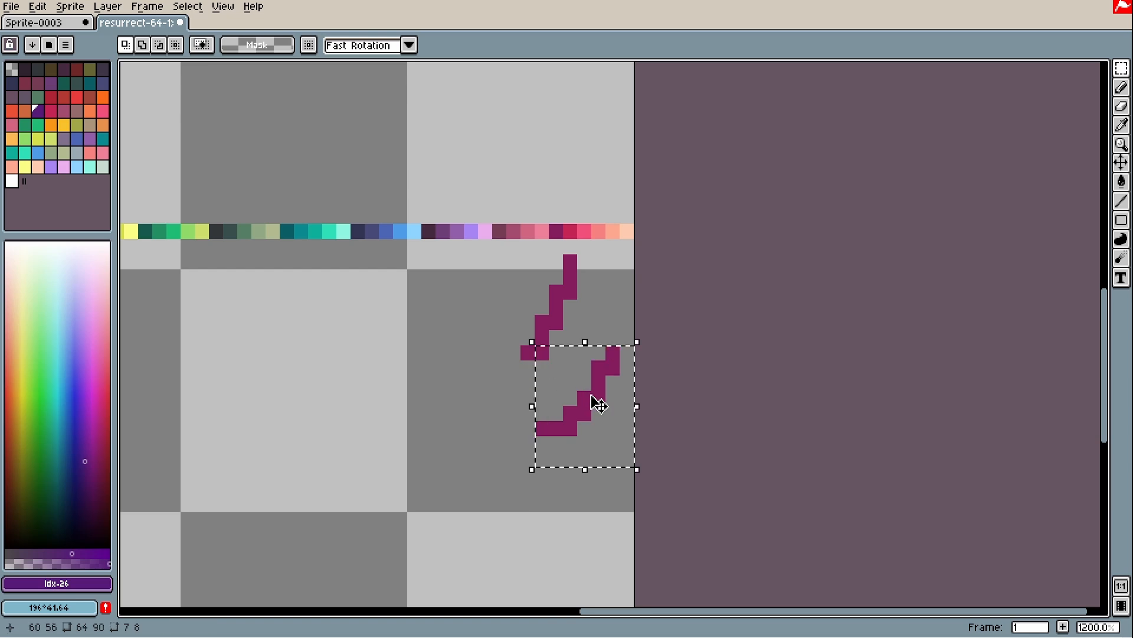
{"action": "left_click_drag", "start_coordinate": [592, 399], "coordinate": [506, 399]}
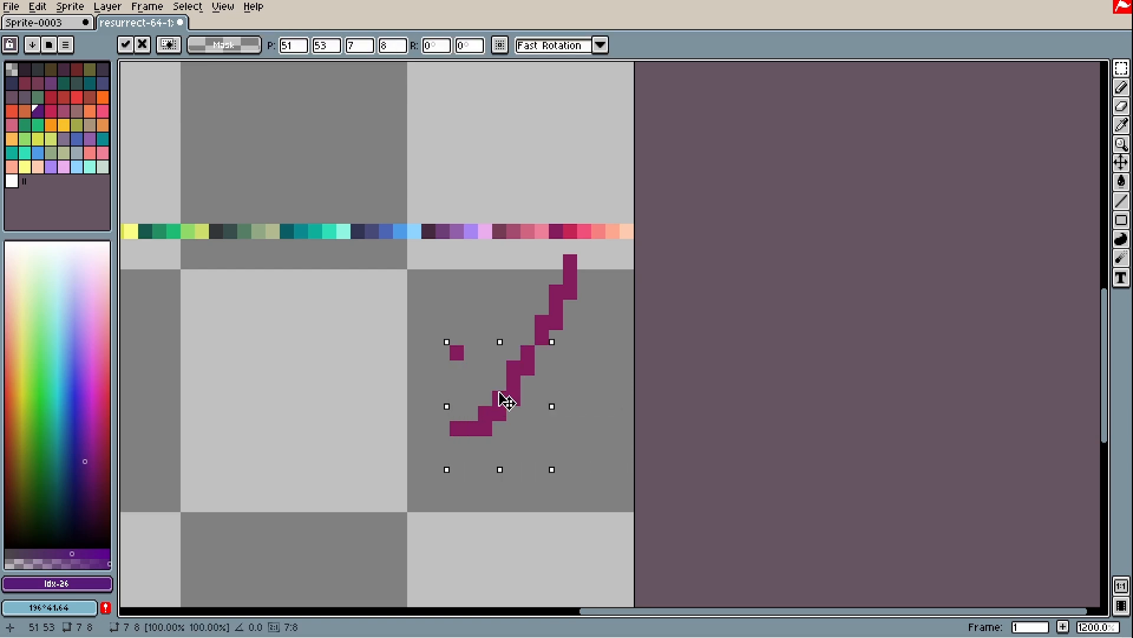
{"action": "key", "text": "Return"}
{"action": "key", "text": "e"}
{"action": "left_click", "coordinate": [457, 353]}
{"action": "scroll", "coordinate": [523, 390], "scroll_direction": "down", "scroll_amount": 3}
{"action": "scroll", "coordinate": [520, 402], "scroll_direction": "up", "scroll_amount": 2}
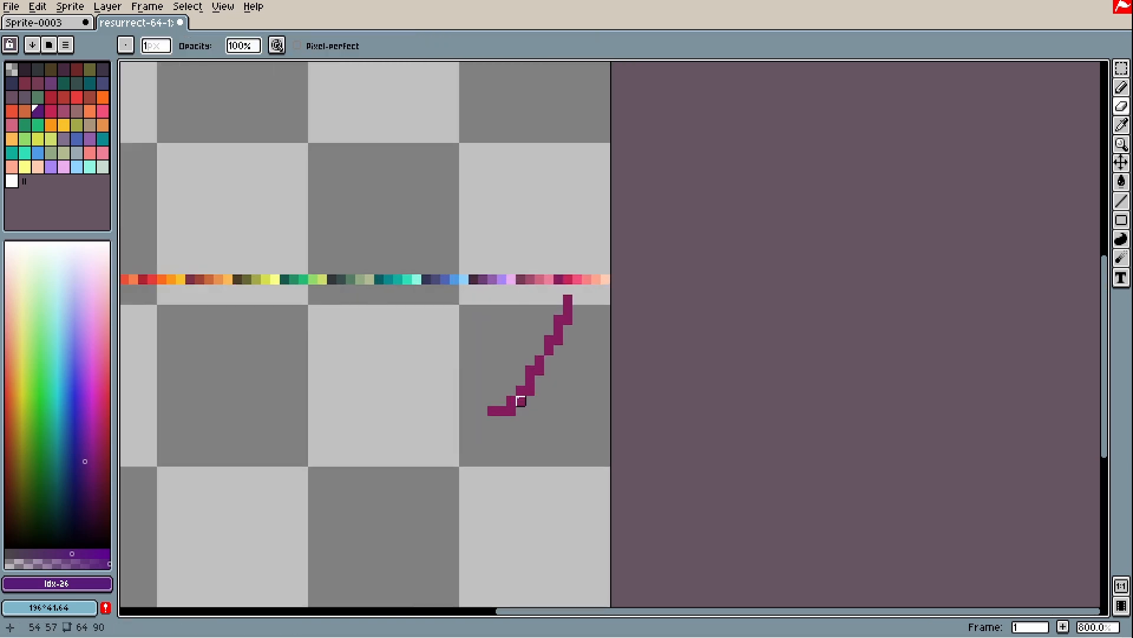
Step: Undo the curve's move and both magenta curve strokes
{"action": "key", "text": "ctrl+z"}
{"action": "key", "text": "ctrl+z"}
{"action": "key", "text": "ctrl+z"}
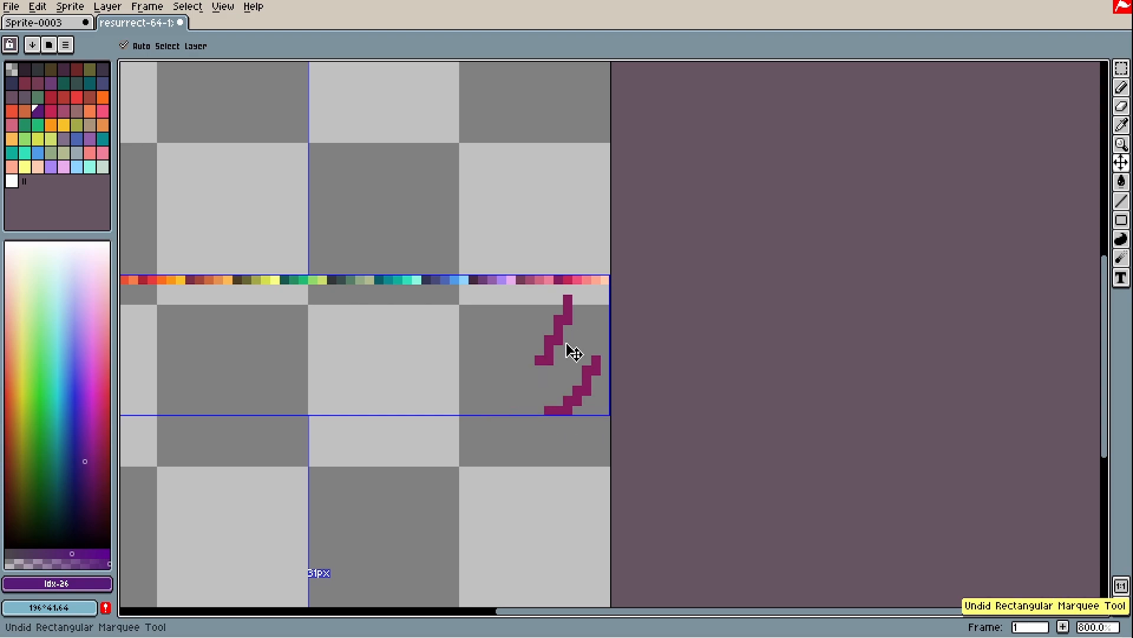
{"action": "key", "text": "ctrl+z"}
{"action": "key", "text": "ctrl+z"}
Step: Sample the swatches of the first red ramp in the strip, from dark red #6e2727 to orange #f57d4a
{"action": "left_click_drag", "start_coordinate": [332, 359], "coordinate": [641, 379]}
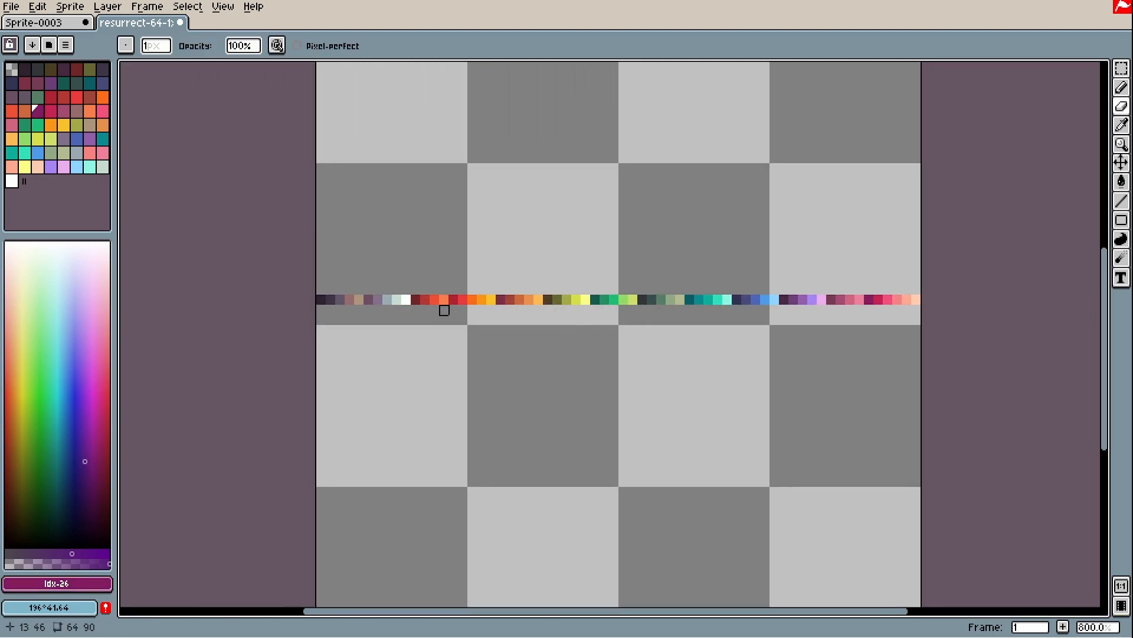
{"action": "scroll", "coordinate": [445, 307], "scroll_direction": "up", "scroll_amount": 3}
{"action": "key", "text": "i"}
{"action": "left_click", "coordinate": [371, 287]}
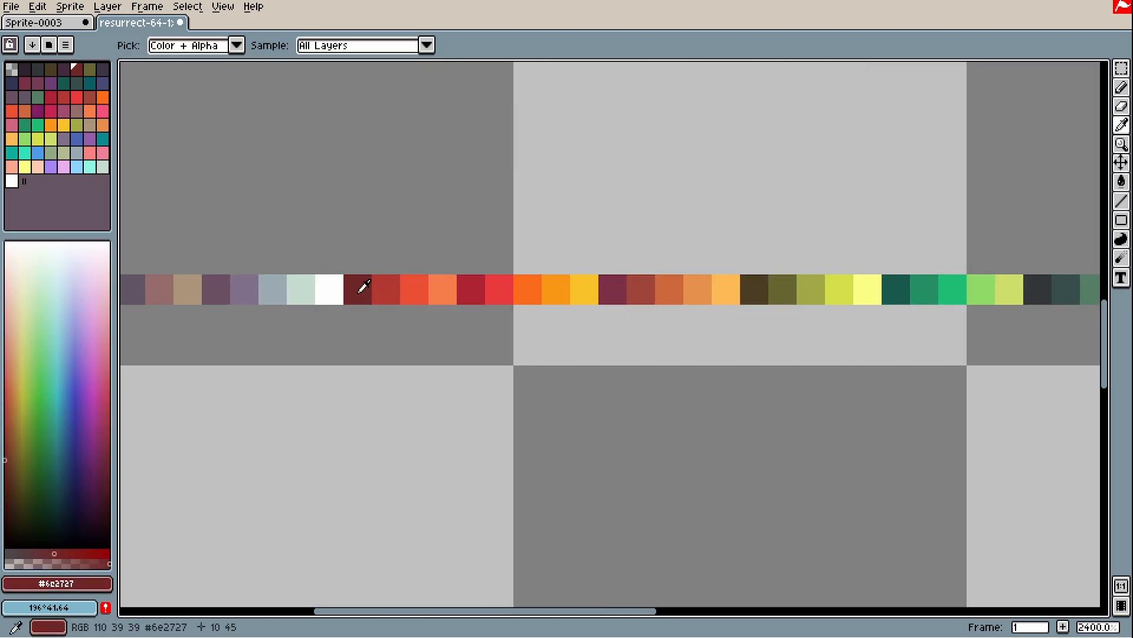
{"action": "left_click", "coordinate": [384, 286]}
{"action": "left_click", "coordinate": [413, 285]}
{"action": "left_click", "coordinate": [443, 284]}
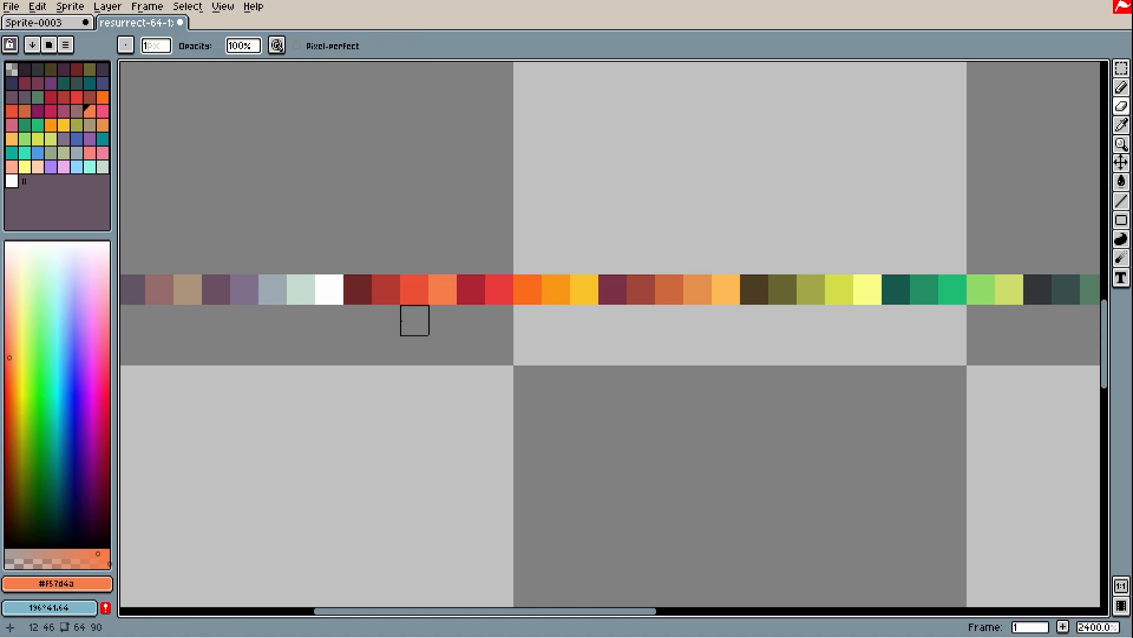
Step: Sample dark red #6e2727, try sketching a curve below the red ramp, and undo it
{"action": "left_click", "coordinate": [356, 287], "text": "alt"}
{"action": "left_click_drag", "start_coordinate": [415, 531], "coordinate": [430, 365]}
{"action": "mouse_move", "coordinate": [401, 577]}
{"action": "left_mouse_down"}
{"action": "mouse_move", "coordinate": [474, 374]}
{"action": "mouse_move", "coordinate": [483, 253]}
{"action": "left_mouse_up"}
{"action": "scroll", "coordinate": [514, 409], "scroll_direction": "down", "scroll_amount": 2}
{"action": "scroll", "coordinate": [493, 305], "scroll_direction": "up", "scroll_amount": 2}
{"action": "key", "text": "ctrl+z"}
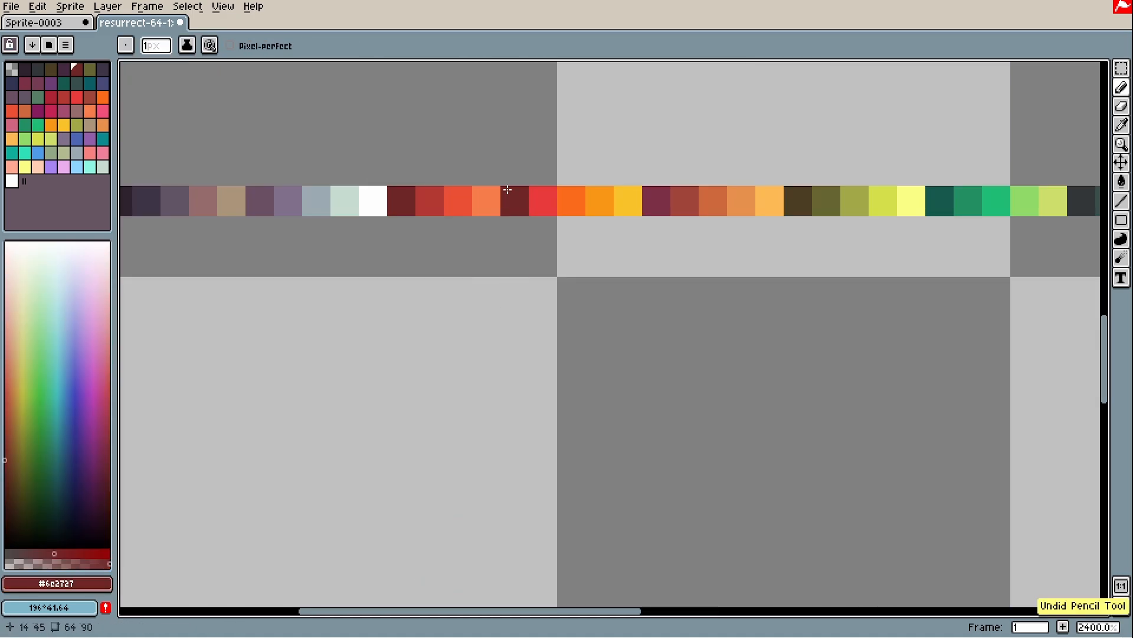
Step: Sample the crimson-to-yellow ramp, try sketching a crimson curve below the strip that climbs, dips and climbs again, and undo it
{"action": "left_click", "coordinate": [536, 193], "text": "alt"}
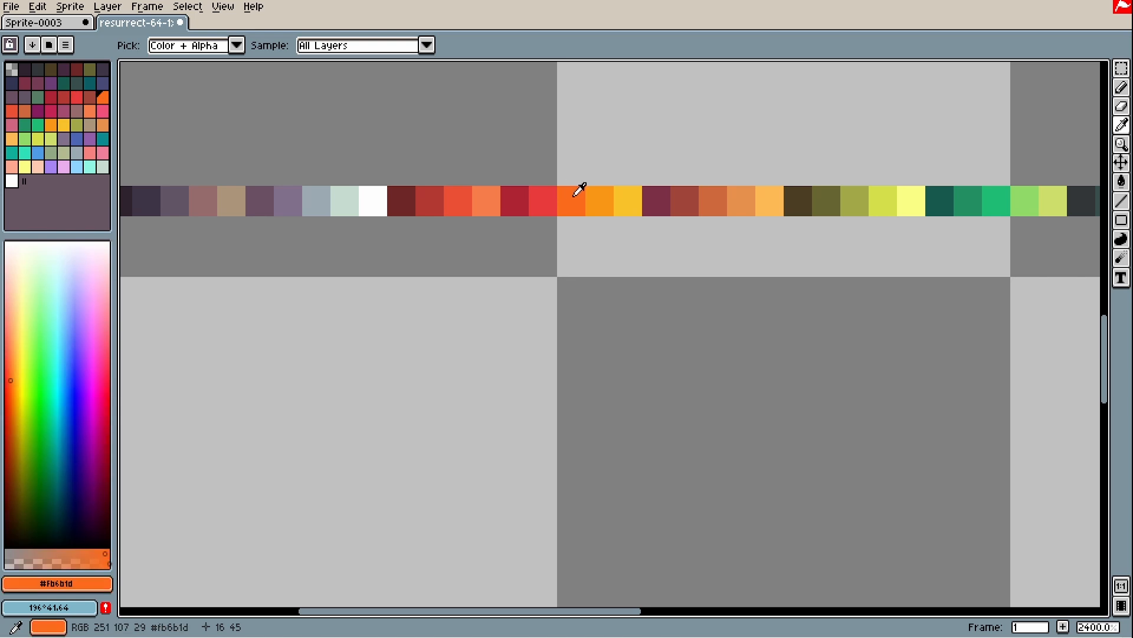
{"action": "left_click", "coordinate": [591, 195], "text": "alt"}
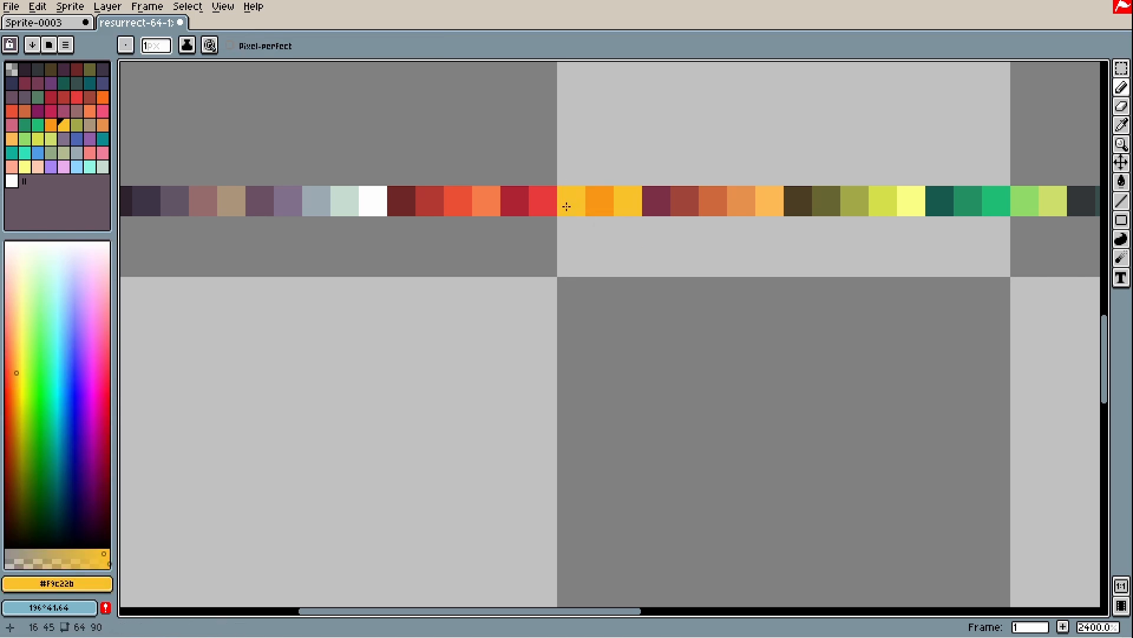
{"action": "left_click", "coordinate": [512, 202], "text": "alt"}
{"action": "scroll", "coordinate": [382, 552], "scroll_direction": "down", "scroll_amount": 2}
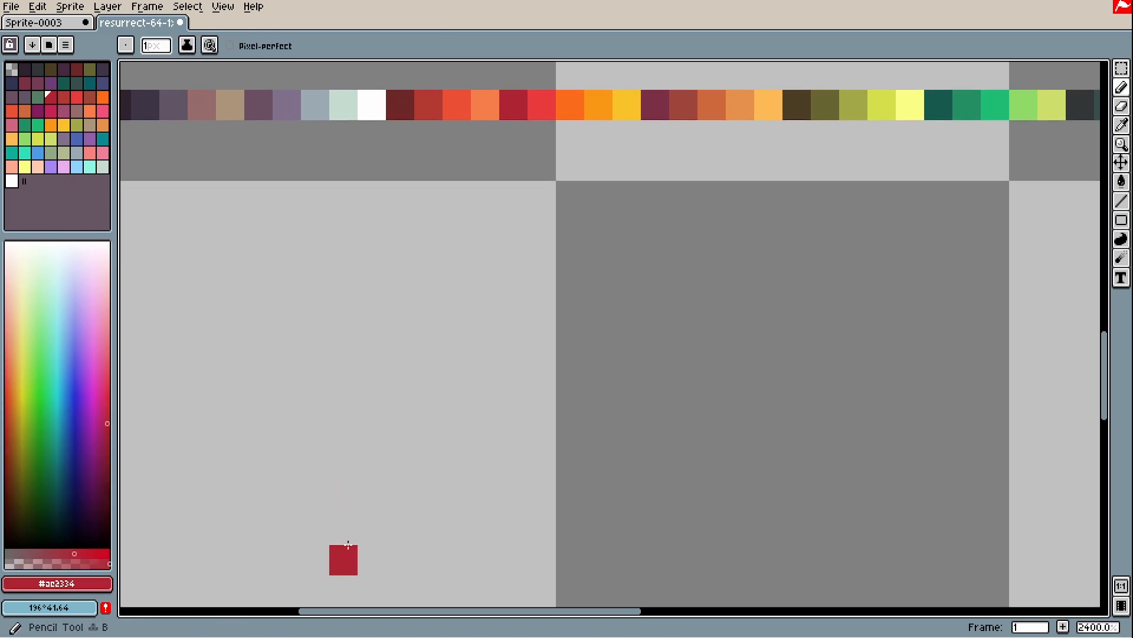
{"action": "mouse_move", "coordinate": [343, 559]}
{"action": "left_mouse_down"}
{"action": "mouse_move", "coordinate": [388, 514]}
{"action": "mouse_move", "coordinate": [486, 335]}
{"action": "mouse_move", "coordinate": [504, 270]}
{"action": "mouse_move", "coordinate": [568, 348]}
{"action": "mouse_move", "coordinate": [666, 338]}
{"action": "mouse_move", "coordinate": [732, 251]}
{"action": "left_mouse_up"}
{"action": "scroll", "coordinate": [741, 341], "scroll_direction": "down", "scroll_amount": 2}
{"action": "left_click_drag", "start_coordinate": [741, 342], "coordinate": [443, 424]}
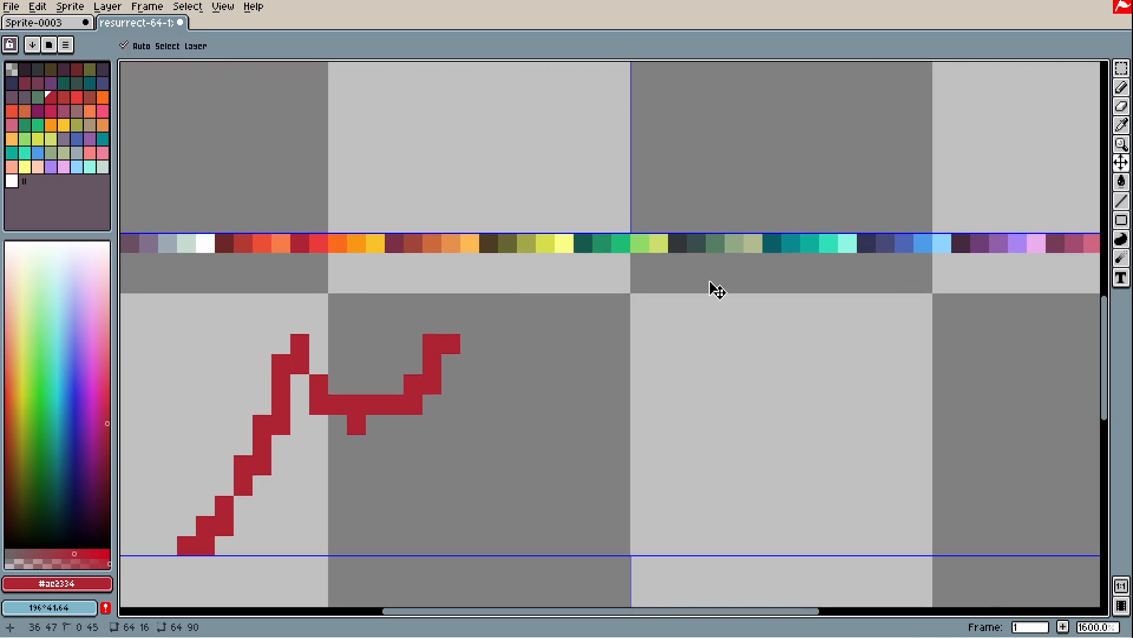
{"action": "key", "text": "ctrl+z"}
Step: Sample plum #7a3045 from the plum-to-orange ramp and draw two separate rising curves below it, one above the other
{"action": "scroll", "coordinate": [567, 265], "scroll_direction": "up", "scroll_amount": 1}
{"action": "left_click", "coordinate": [306, 229], "text": "alt"}
{"action": "left_click_drag", "start_coordinate": [308, 224], "coordinate": [426, 223]}
{"action": "left_click", "coordinate": [313, 227], "text": "alt"}
{"action": "left_click_drag", "start_coordinate": [352, 594], "coordinate": [404, 462]}
{"action": "mouse_move", "coordinate": [417, 554]}
{"action": "left_mouse_down"}
{"action": "mouse_move", "coordinate": [489, 516]}
{"action": "mouse_move", "coordinate": [558, 434]}
{"action": "left_mouse_up"}
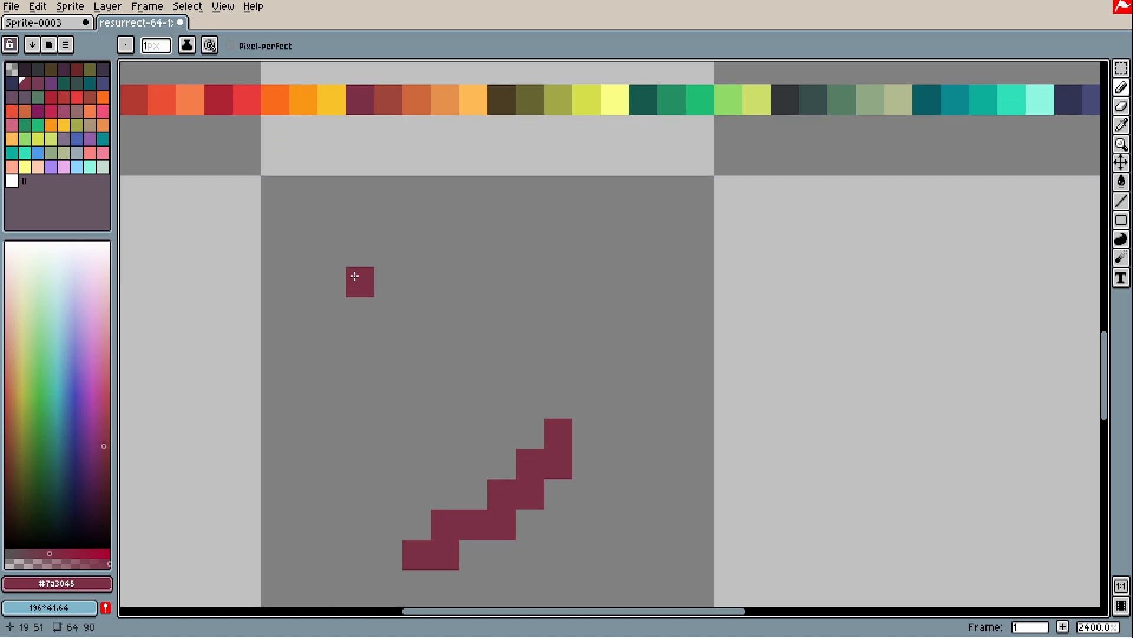
{"action": "mouse_move", "coordinate": [357, 279]}
{"action": "left_mouse_down"}
{"action": "mouse_move", "coordinate": [412, 224]}
{"action": "mouse_move", "coordinate": [421, 172]}
{"action": "left_mouse_up"}
Step: Move the lower plum curve toward the upper one and join the two with a vertical pencil line
{"action": "key", "text": "m"}
{"action": "left_click_drag", "start_coordinate": [633, 604], "coordinate": [374, 417]}
{"action": "mouse_move", "coordinate": [495, 524]}
{"action": "left_mouse_down"}
{"action": "mouse_move", "coordinate": [341, 497]}
{"action": "mouse_move", "coordinate": [260, 526]}
{"action": "left_mouse_up"}
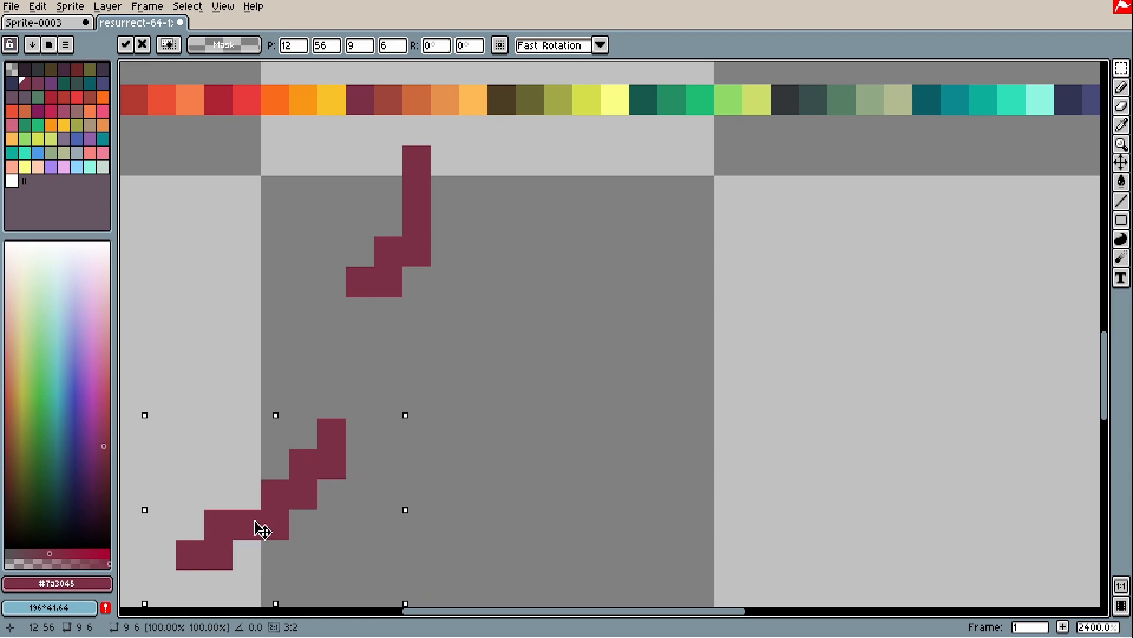
{"action": "left_click", "coordinate": [341, 409]}
{"action": "key", "text": "b"}
{"action": "left_click", "coordinate": [355, 411]}
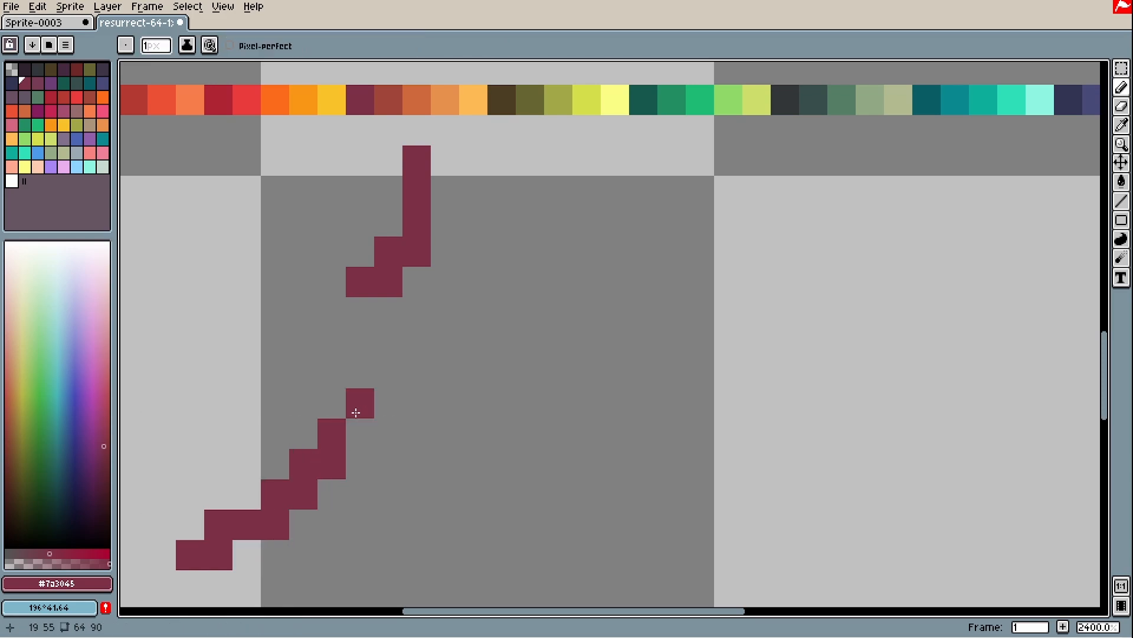
{"action": "left_click_drag", "start_coordinate": [356, 412], "coordinate": [353, 274]}
{"action": "scroll", "coordinate": [476, 492], "scroll_direction": "down", "scroll_amount": 3}
{"action": "scroll", "coordinate": [526, 260], "scroll_direction": "up", "scroll_amount": 2}
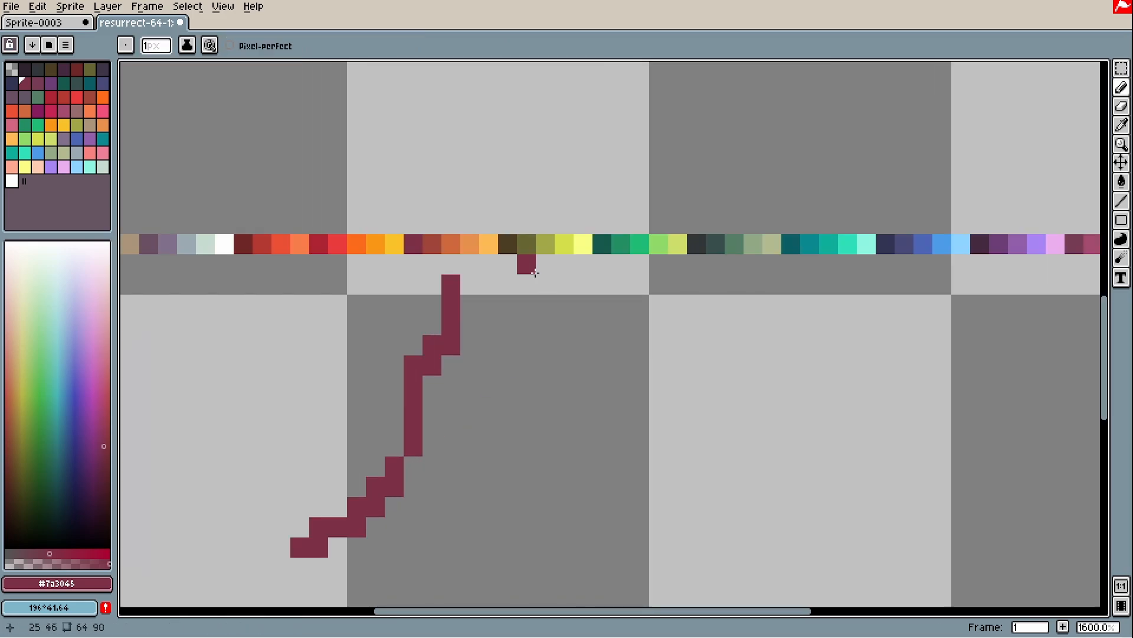
Step: Sample the green ramp, try sketching a dark green #165a4c curve climbing toward the strip, and undo it together with the plum curve
{"action": "key", "text": "i"}
{"action": "left_click_drag", "start_coordinate": [640, 231], "coordinate": [739, 223]}
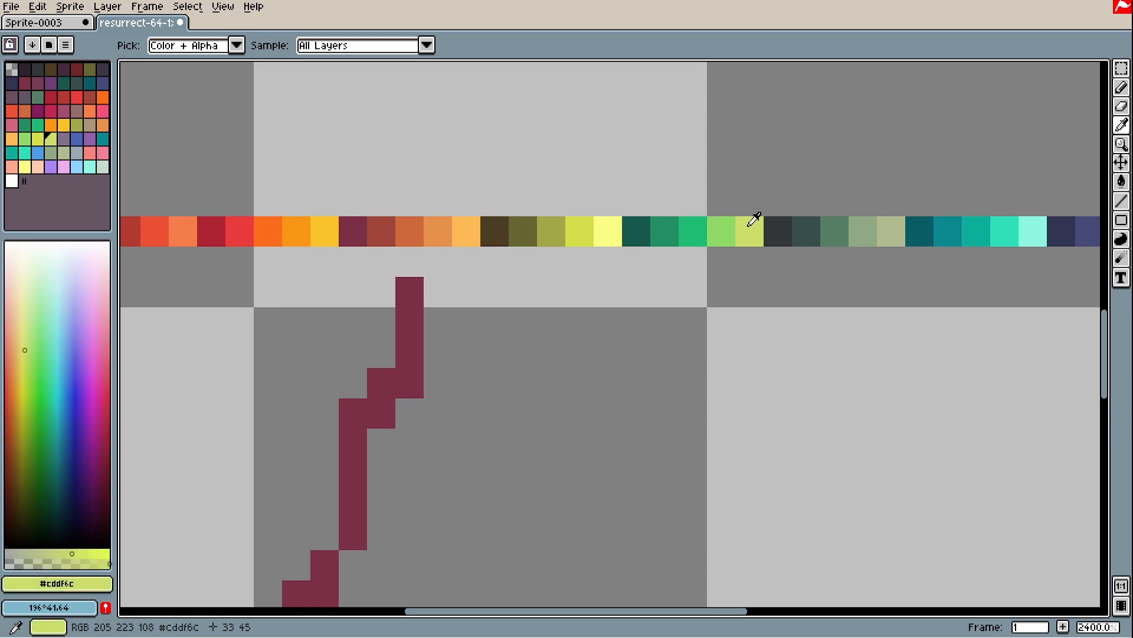
{"action": "left_click", "coordinate": [640, 231], "text": "alt"}
{"action": "left_click_drag", "start_coordinate": [746, 561], "coordinate": [647, 378]}
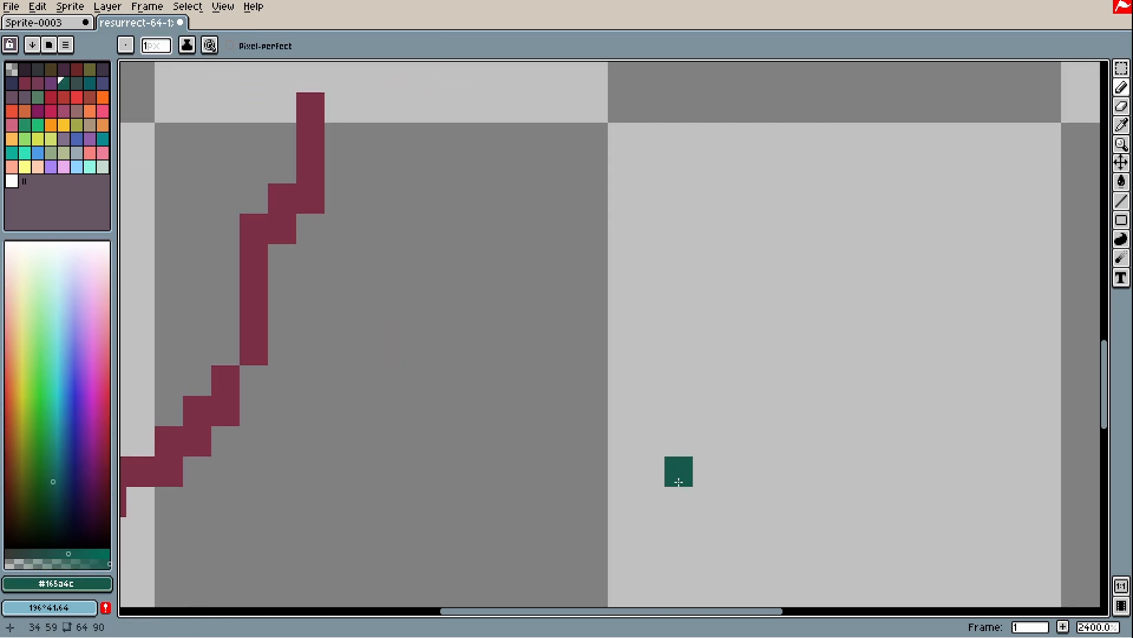
{"action": "mouse_move", "coordinate": [679, 482]}
{"action": "left_mouse_down"}
{"action": "mouse_move", "coordinate": [503, 278]}
{"action": "mouse_move", "coordinate": [478, 101]}
{"action": "left_mouse_up"}
{"action": "scroll", "coordinate": [714, 490], "scroll_direction": "down", "scroll_amount": 5}
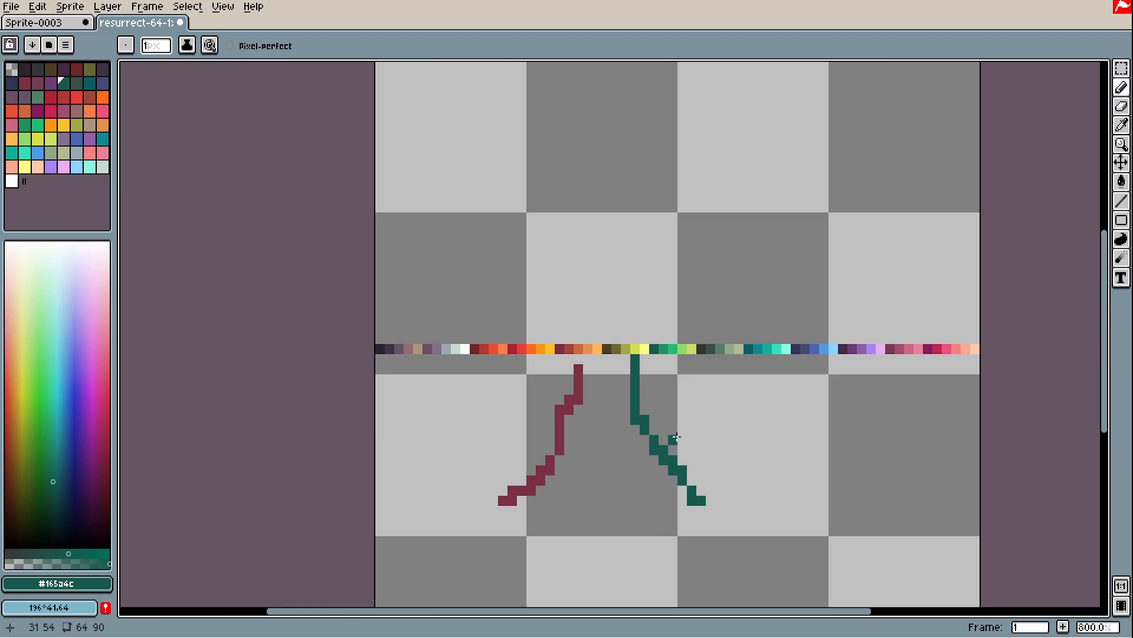
{"action": "scroll", "coordinate": [676, 436], "scroll_direction": "up", "scroll_amount": 3}
{"action": "key", "text": "ctrl+z"}
{"action": "key", "text": "ctrl+z"}
{"action": "key", "text": "ctrl+z"}
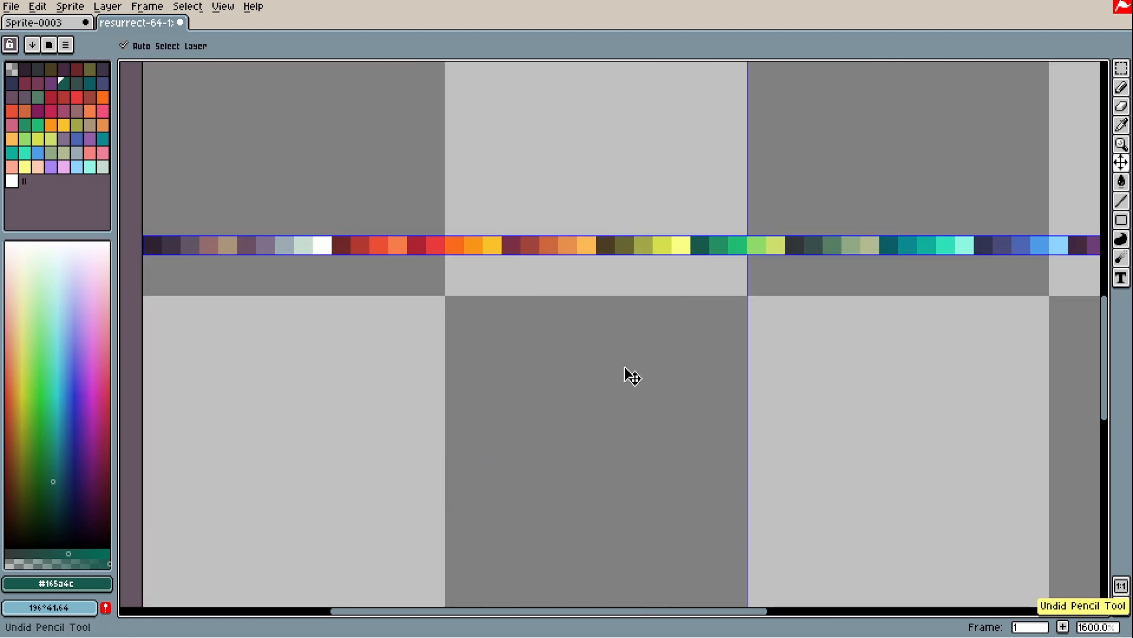
Step: Sample the swatches of the dusty pink ramp, from #753c54 to #ed8099, and undo the stray pixel on the strip
{"action": "left_click_drag", "start_coordinate": [512, 385], "coordinate": [264, 416]}
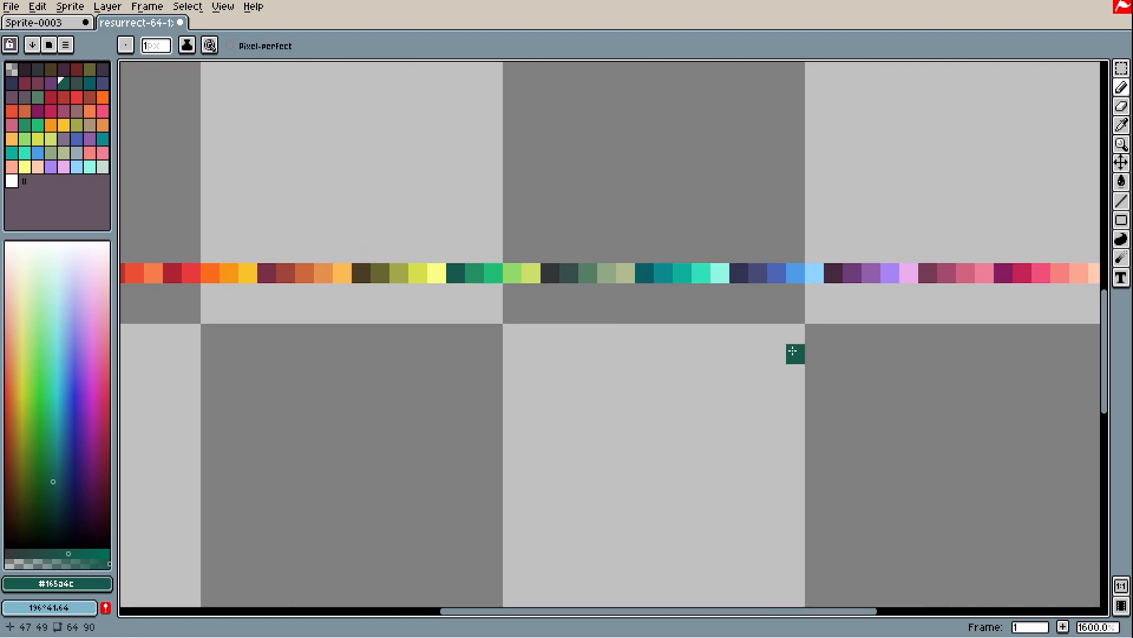
{"action": "left_click_drag", "start_coordinate": [792, 352], "coordinate": [307, 385]}
{"action": "scroll", "coordinate": [486, 326], "scroll_direction": "up", "scroll_amount": 2}
{"action": "left_click", "coordinate": [489, 295], "text": "alt"}
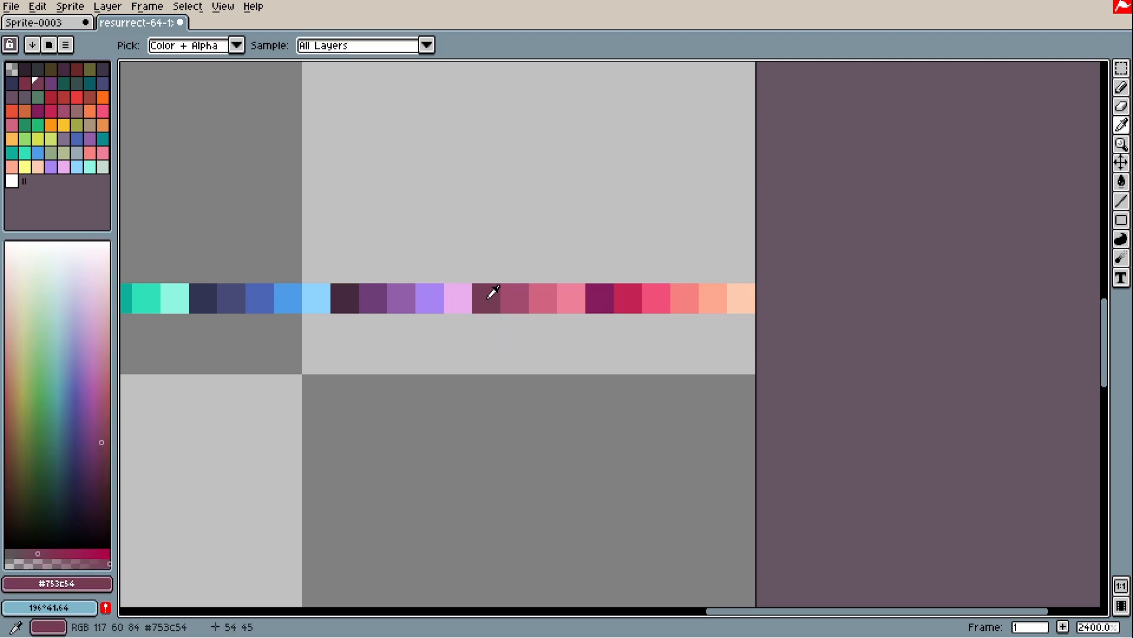
{"action": "left_click", "coordinate": [513, 291], "text": "alt"}
{"action": "left_click", "coordinate": [535, 287], "text": "alt"}
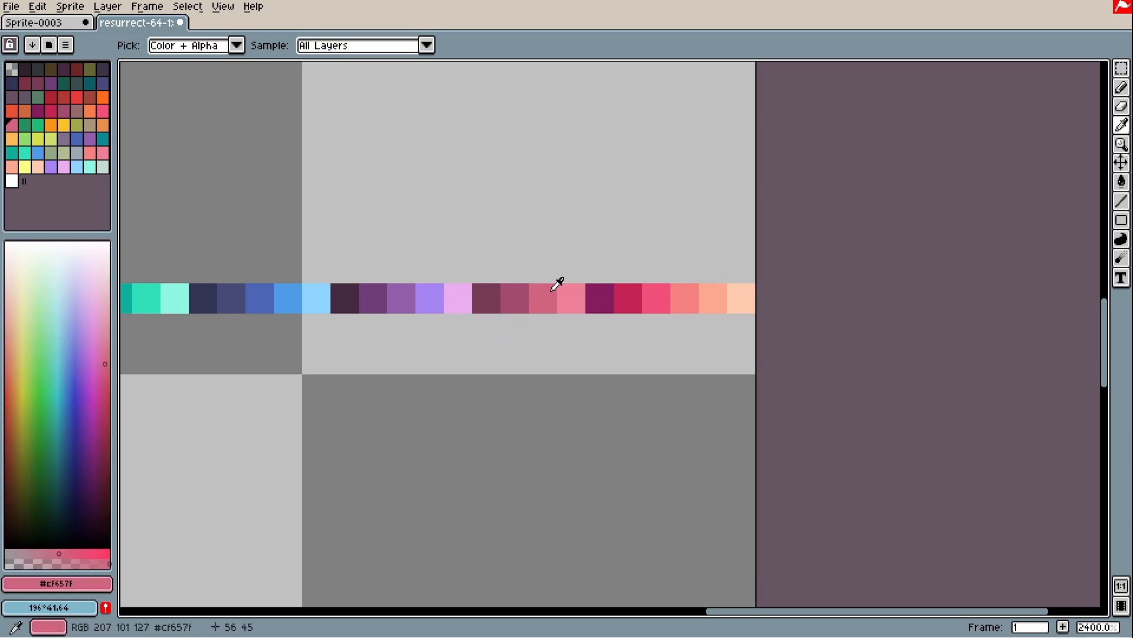
{"action": "left_click", "coordinate": [570, 289], "text": "alt"}
{"action": "mouse_move", "coordinate": [568, 291]}
{"action": "left_mouse_down"}
{"action": "mouse_move", "coordinate": [469, 304]}
{"action": "mouse_move", "coordinate": [564, 297]}
{"action": "left_mouse_up"}
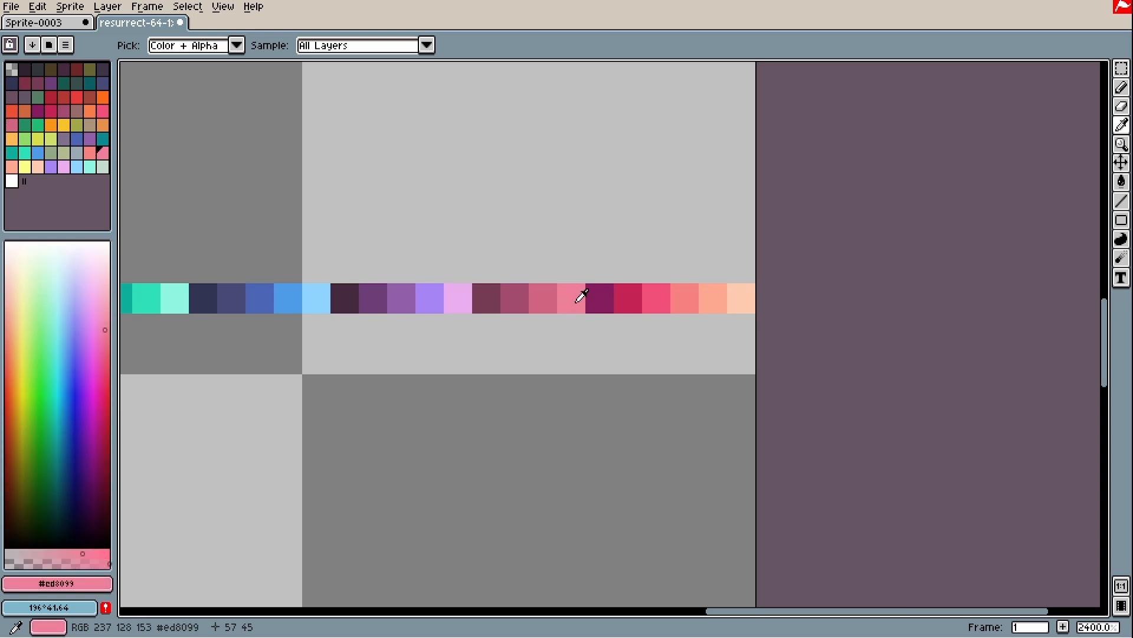
{"action": "left_click", "coordinate": [536, 310]}
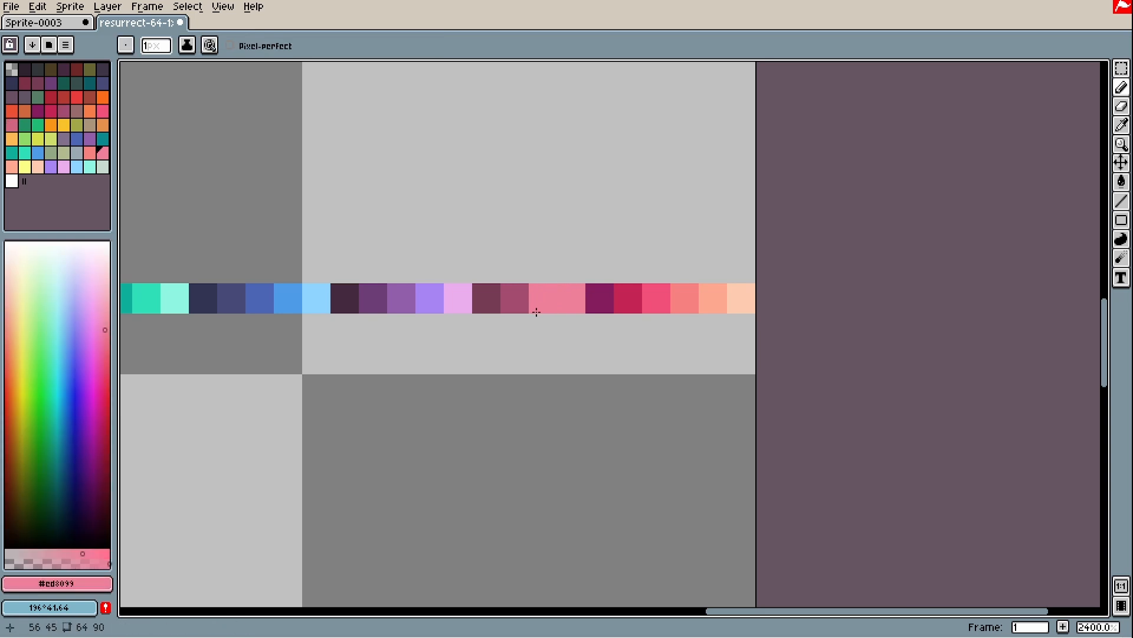
{"action": "key", "text": "ctrl+z"}
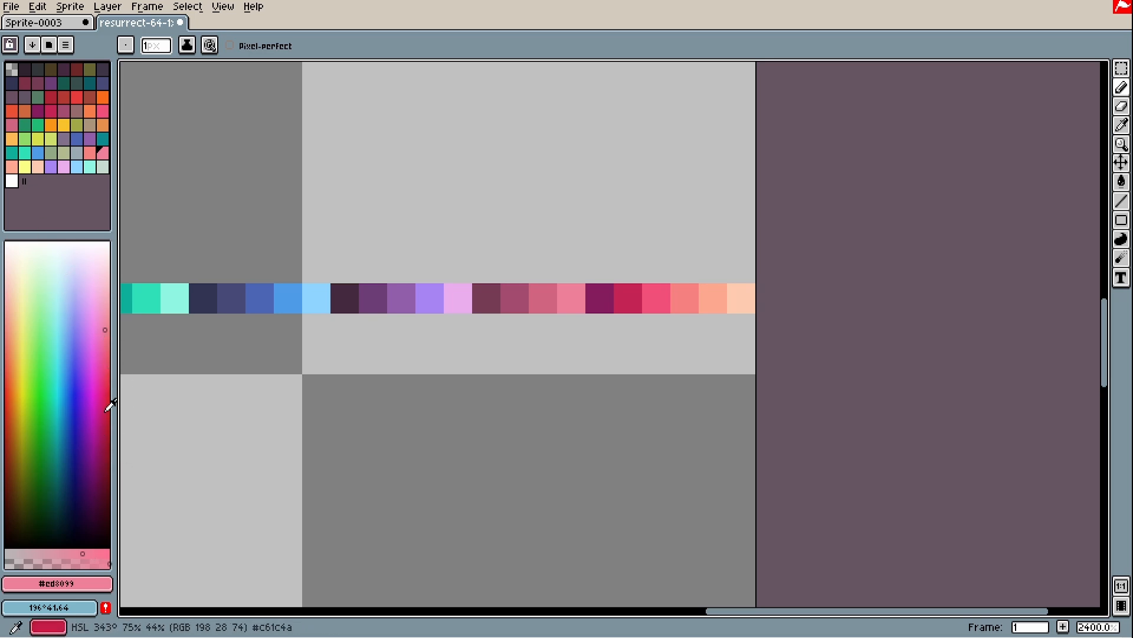
Step: Sample the swatches of the purple, blue and teal ramps, including violet #a884f3 and pale aqua #8ff8e2
{"action": "left_click_drag", "start_coordinate": [825, 610], "coordinate": [694, 601]}
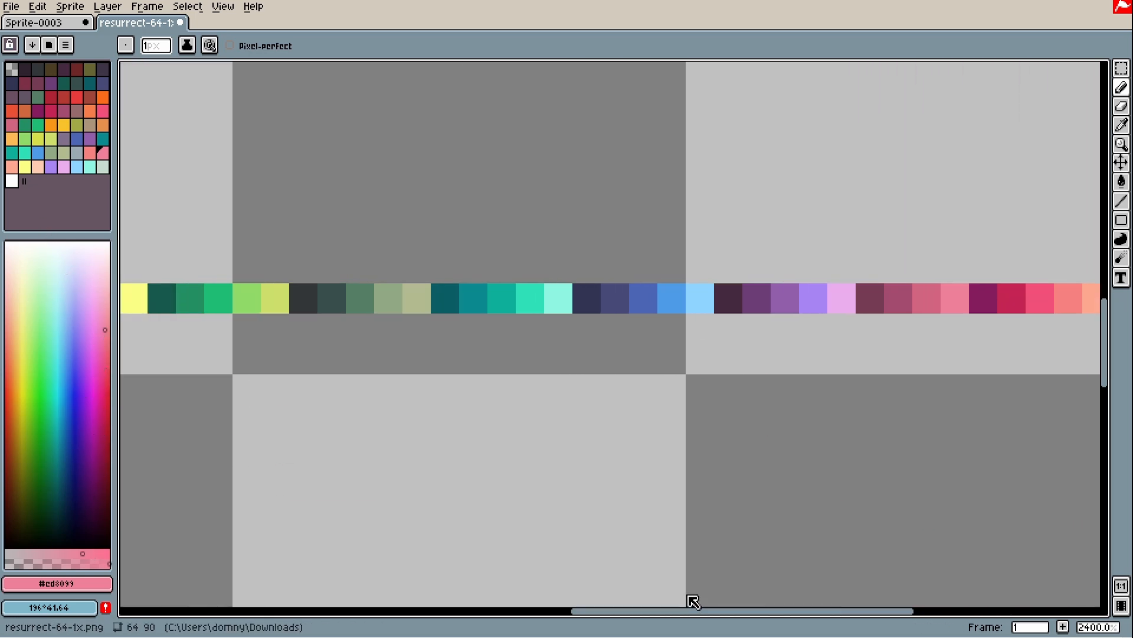
{"action": "key", "text": "alt"}
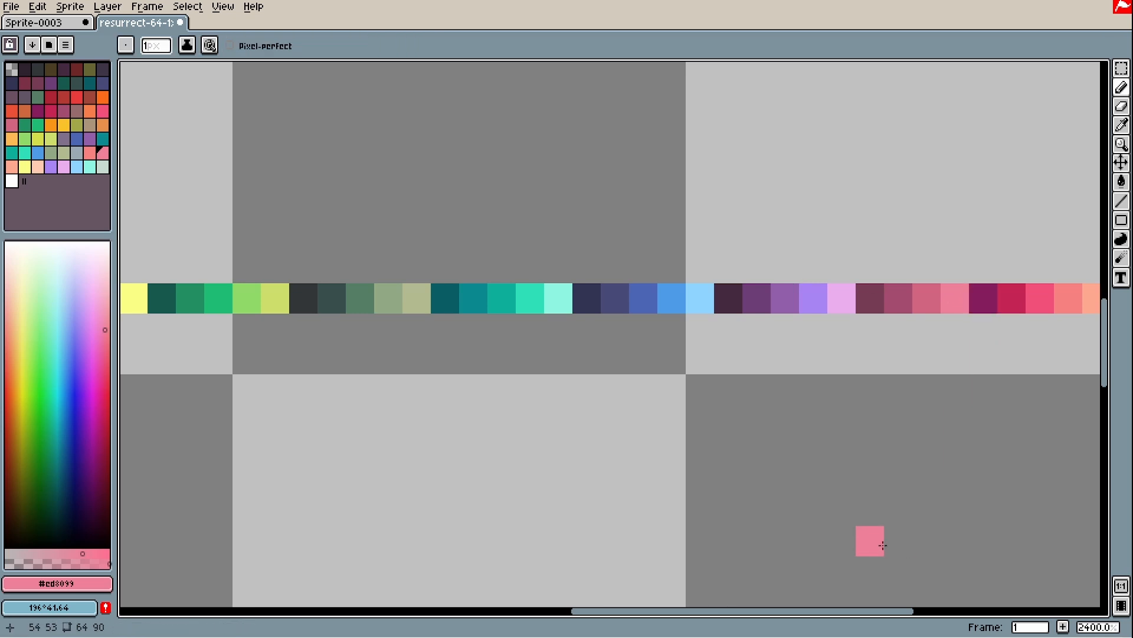
{"action": "scroll", "coordinate": [937, 412], "scroll_direction": "down", "scroll_amount": 1}
{"action": "scroll", "coordinate": [891, 285], "scroll_direction": "up", "scroll_amount": 2}
{"action": "left_click", "coordinate": [883, 358], "text": "alt"}
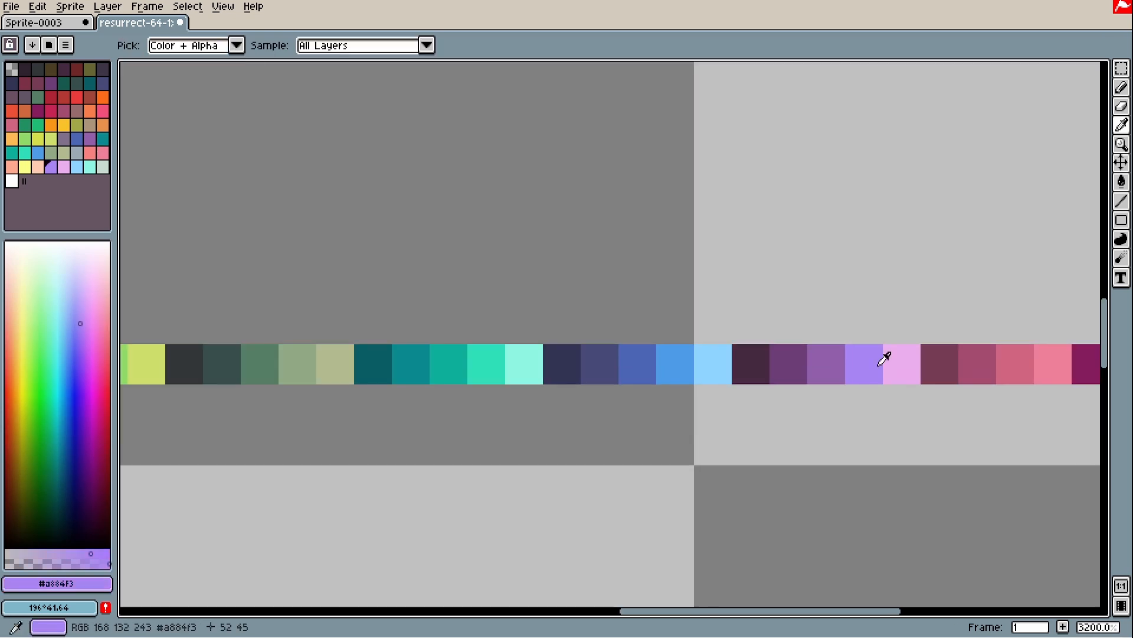
{"action": "left_click_drag", "start_coordinate": [746, 369], "coordinate": [872, 361]}
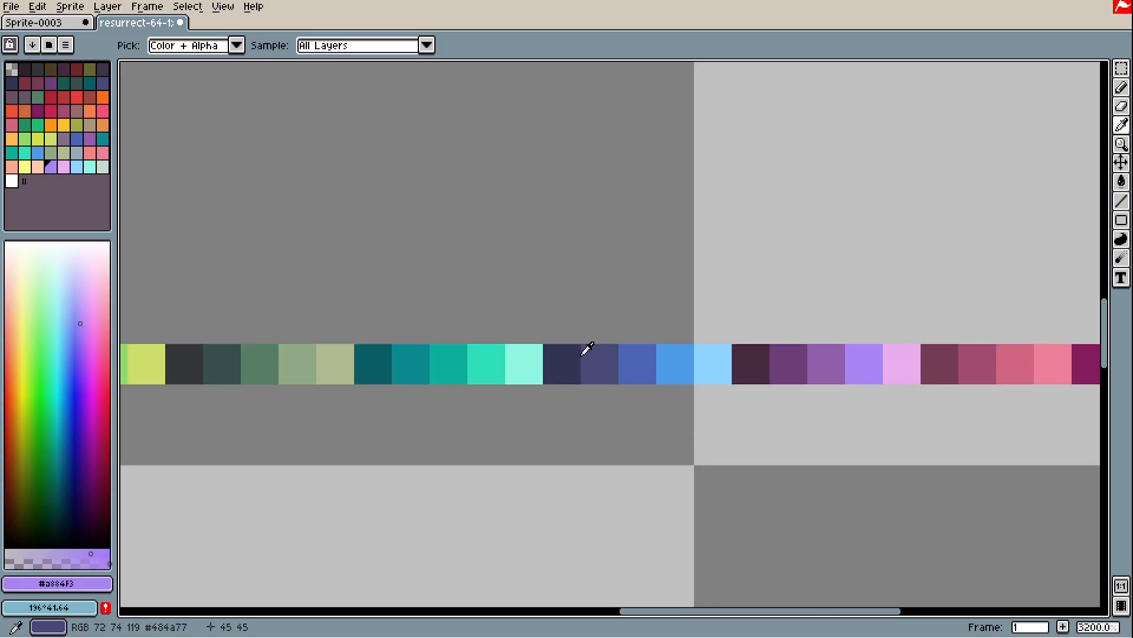
{"action": "mouse_move", "coordinate": [588, 349]}
{"action": "left_mouse_down"}
{"action": "mouse_move", "coordinate": [557, 356]}
{"action": "mouse_move", "coordinate": [652, 357]}
{"action": "mouse_move", "coordinate": [375, 354]}
{"action": "mouse_move", "coordinate": [547, 359]}
{"action": "mouse_move", "coordinate": [412, 355]}
{"action": "mouse_move", "coordinate": [523, 358]}
{"action": "left_mouse_up"}
{"action": "left_click_drag", "start_coordinate": [447, 402], "coordinate": [643, 399]}
Step: Try sketching aqua #8ff8e2 curves above the strip, one rising steadily and others climbing and dipping, and undo them
{"action": "scroll", "coordinate": [608, 390], "scroll_direction": "down", "scroll_amount": 1}
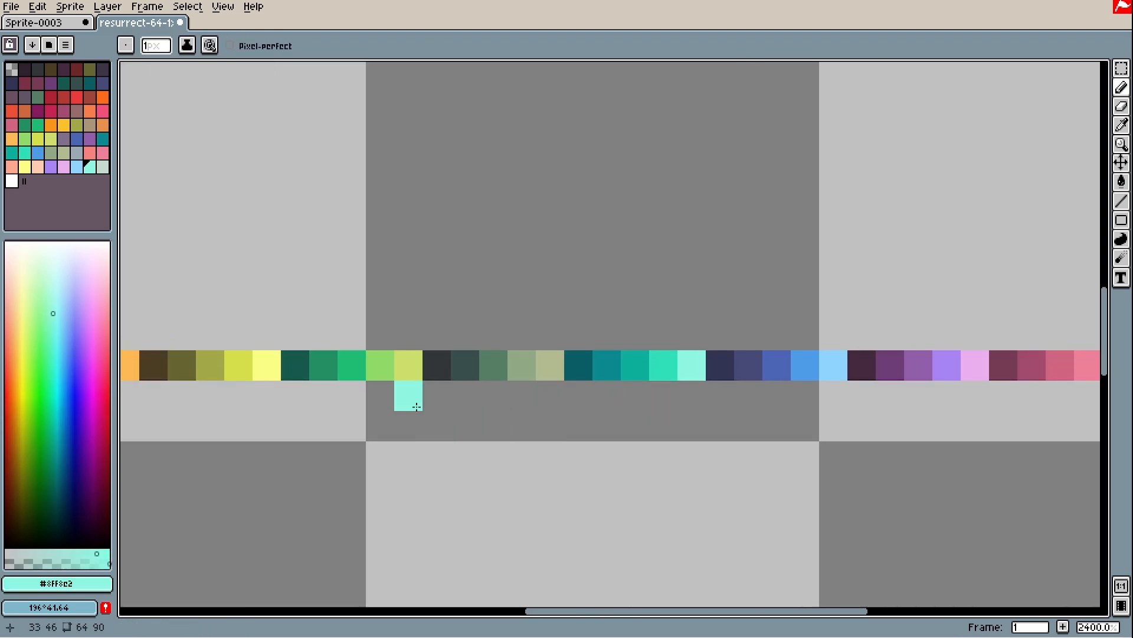
{"action": "scroll", "coordinate": [407, 404], "scroll_direction": "down", "scroll_amount": 1}
{"action": "scroll", "coordinate": [595, 392], "scroll_direction": "down", "scroll_amount": 1}
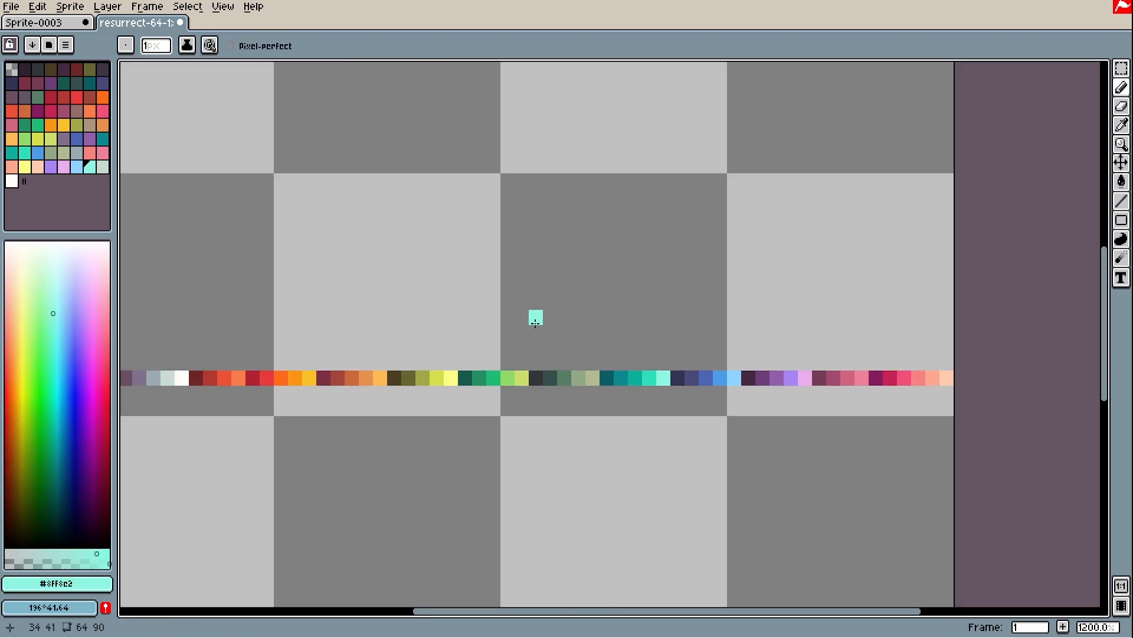
{"action": "mouse_move", "coordinate": [482, 330]}
{"action": "left_mouse_down"}
{"action": "mouse_move", "coordinate": [517, 315]}
{"action": "mouse_move", "coordinate": [592, 133]}
{"action": "left_mouse_up"}
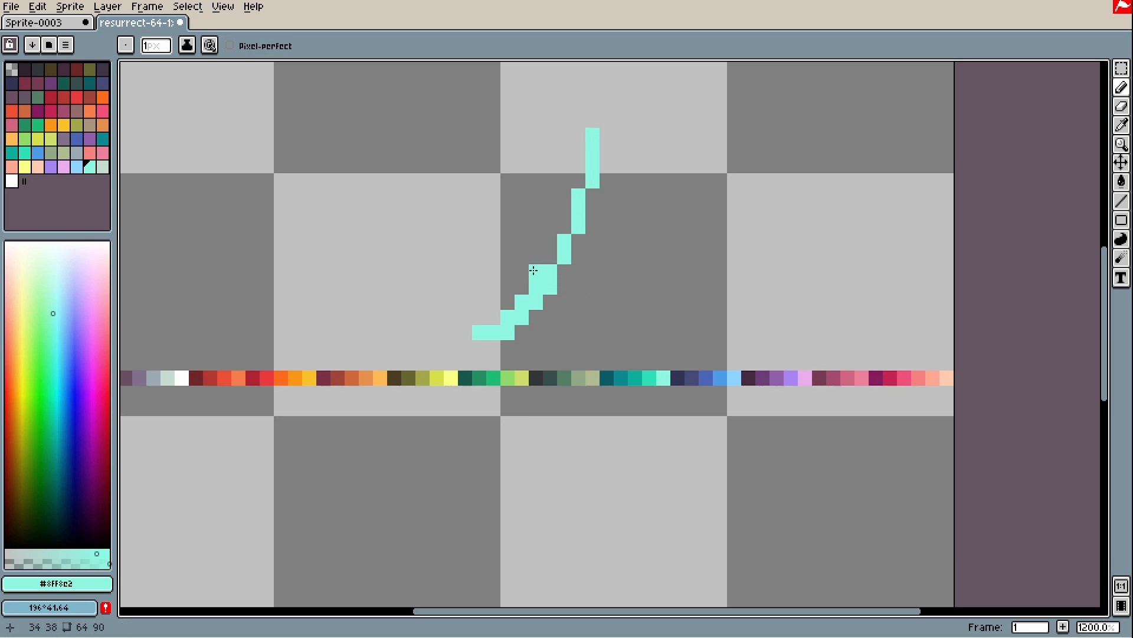
{"action": "key", "text": "ctrl+z"}
{"action": "mouse_move", "coordinate": [401, 302]}
{"action": "left_mouse_down"}
{"action": "mouse_move", "coordinate": [420, 262]}
{"action": "mouse_move", "coordinate": [456, 155]}
{"action": "mouse_move", "coordinate": [548, 220]}
{"action": "mouse_move", "coordinate": [646, 187]}
{"action": "mouse_move", "coordinate": [741, 193]}
{"action": "left_mouse_up"}
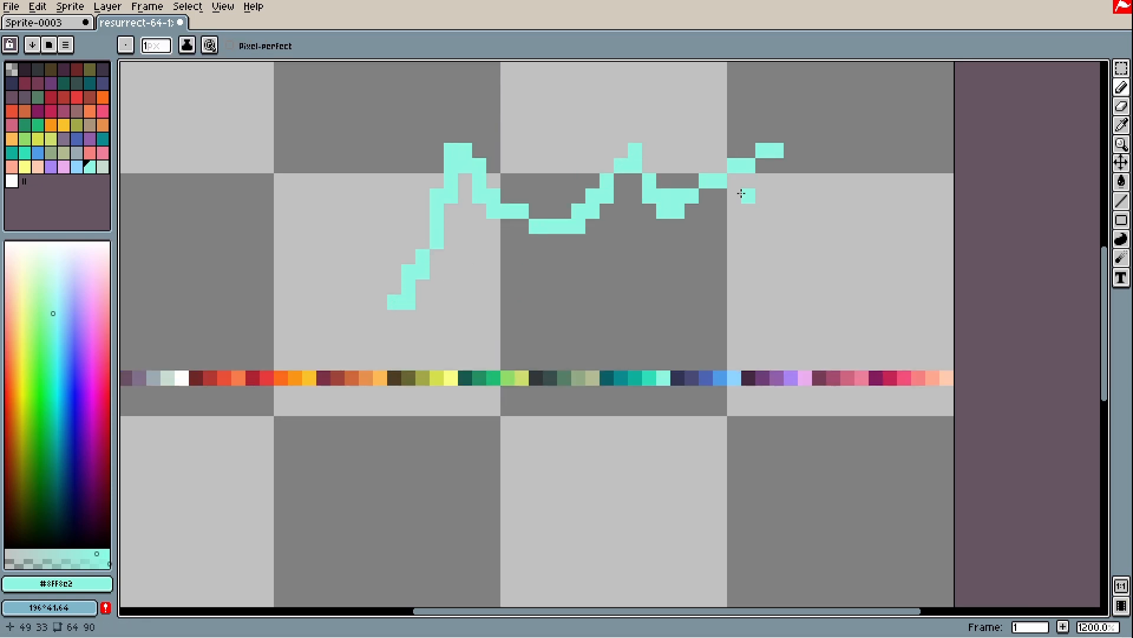
{"action": "mouse_move", "coordinate": [552, 329]}
{"action": "left_mouse_down"}
{"action": "mouse_move", "coordinate": [716, 218]}
{"action": "mouse_move", "coordinate": [809, 177]}
{"action": "left_mouse_up"}
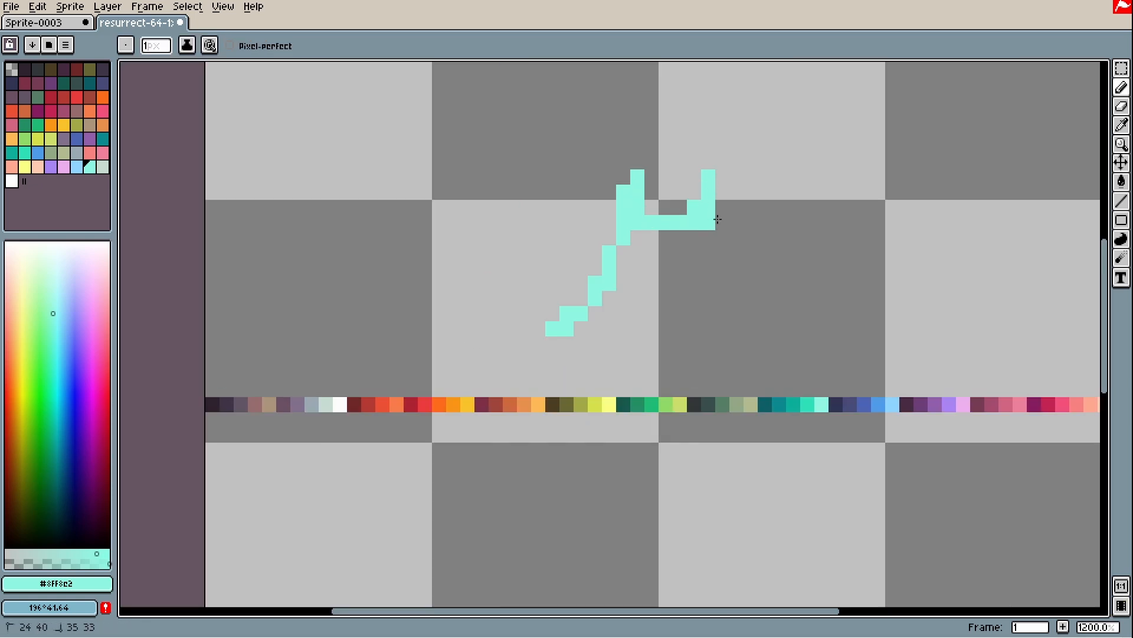
{"action": "key", "text": "ctrl+z"}
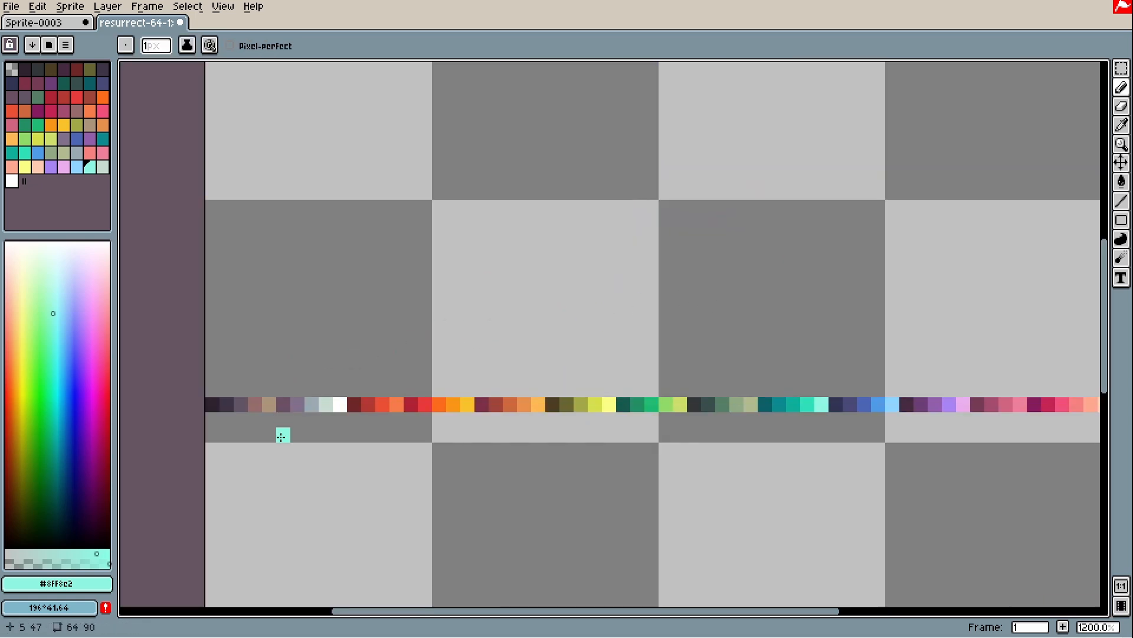
Step: Sample the neutral swatches at the start of the strip, from the darkest purple to the pale grey-green
{"action": "scroll", "coordinate": [283, 435], "scroll_direction": "up", "scroll_amount": 5}
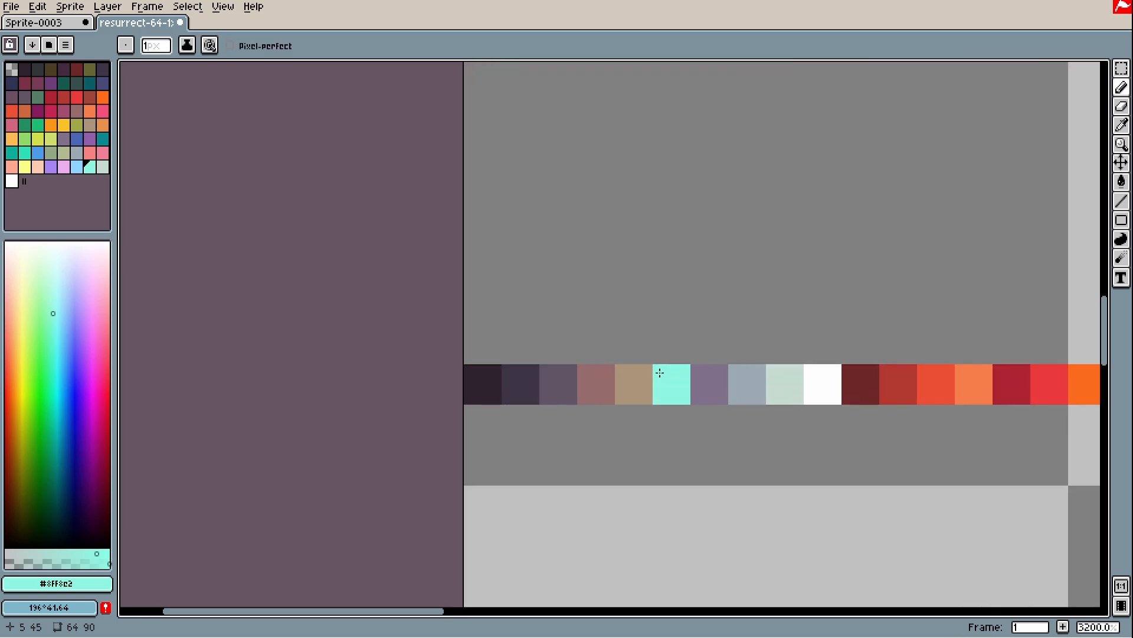
{"action": "left_click_drag", "start_coordinate": [660, 373], "coordinate": [470, 337]}
{"action": "scroll", "coordinate": [360, 371], "scroll_direction": "down", "scroll_amount": 6}
{"action": "scroll", "coordinate": [470, 398], "scroll_direction": "up", "scroll_amount": 1}
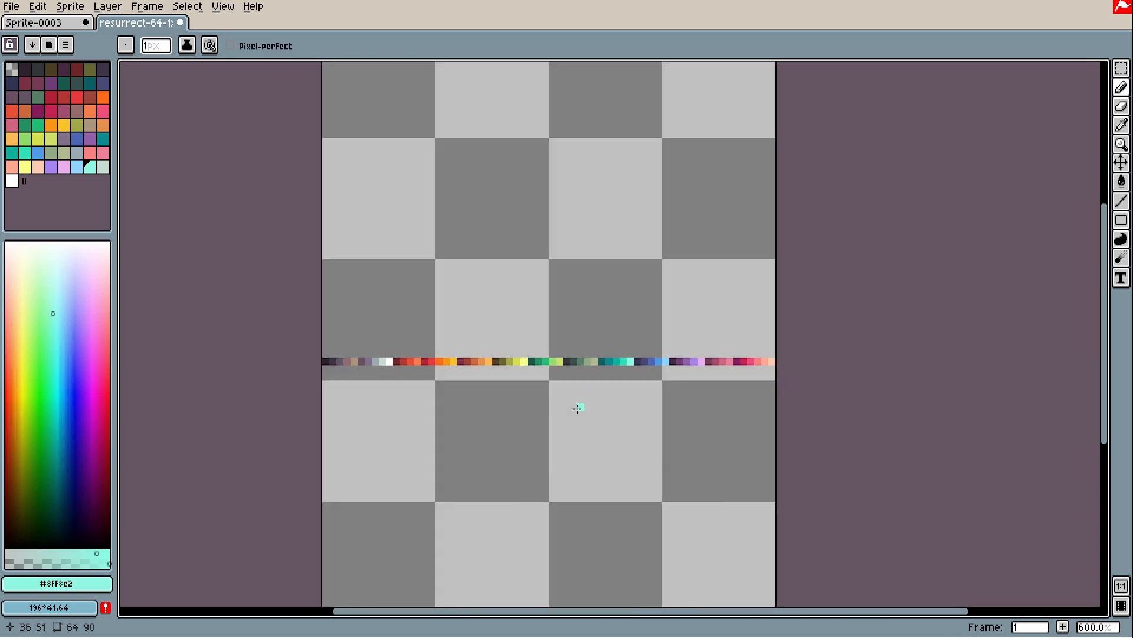
{"action": "scroll", "coordinate": [483, 395], "scroll_direction": "up", "scroll_amount": 3}
{"action": "left_click_drag", "start_coordinate": [422, 369], "coordinate": [827, 372]}
{"action": "scroll", "coordinate": [715, 332], "scroll_direction": "up", "scroll_amount": 5}
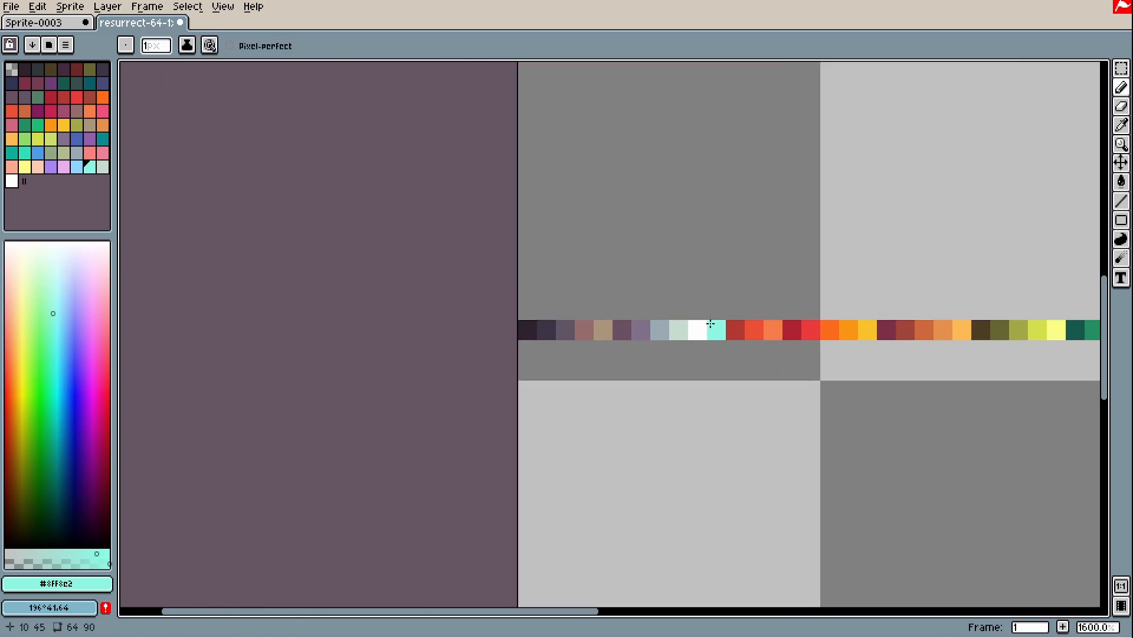
{"action": "scroll", "coordinate": [627, 366], "scroll_direction": "down", "scroll_amount": 1}
{"action": "left_click_drag", "start_coordinate": [621, 383], "coordinate": [865, 407]}
{"action": "key", "text": "i"}
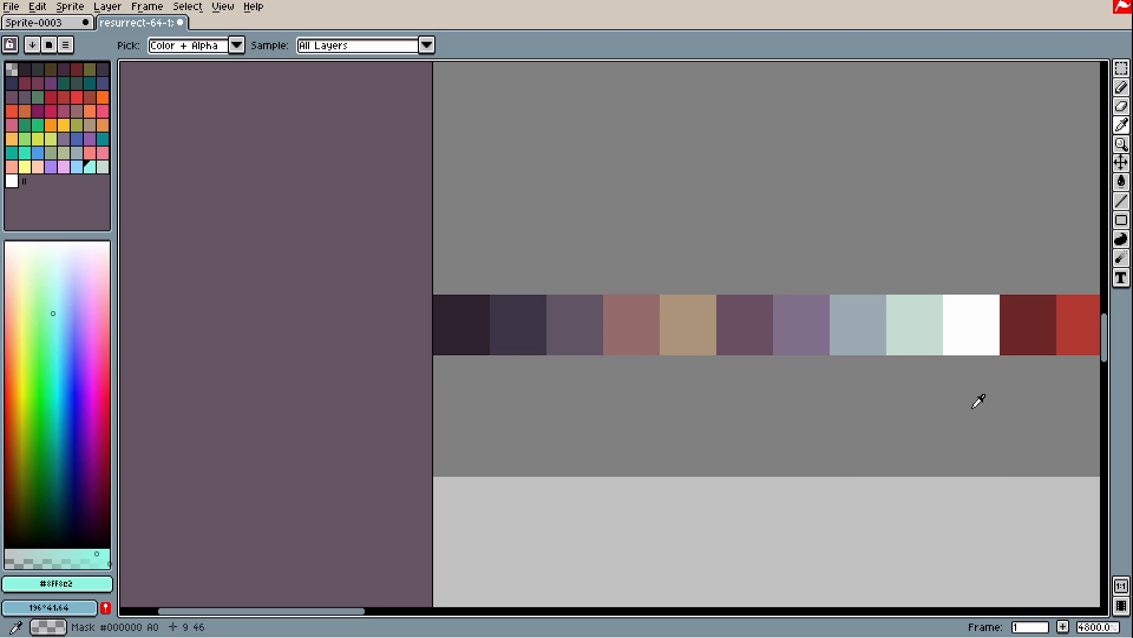
{"action": "left_click_drag", "start_coordinate": [466, 331], "coordinate": [893, 329]}
Step: Sample the magenta-to-peach ramp at the end of the strip up to #fdcbb0, and undo the stray stroke over its swatches
{"action": "scroll", "coordinate": [1068, 357], "scroll_direction": "down", "scroll_amount": 5}
{"action": "mouse_move", "coordinate": [1067, 357]}
{"action": "left_mouse_down"}
{"action": "mouse_move", "coordinate": [614, 338]}
{"action": "mouse_move", "coordinate": [647, 371]}
{"action": "mouse_move", "coordinate": [811, 370]}
{"action": "left_mouse_up"}
{"action": "scroll", "coordinate": [614, 338], "scroll_direction": "up", "scroll_amount": 4}
{"action": "key", "text": "i"}
{"action": "left_click", "coordinate": [644, 372]}
{"action": "left_click_drag", "start_coordinate": [626, 372], "coordinate": [744, 368]}
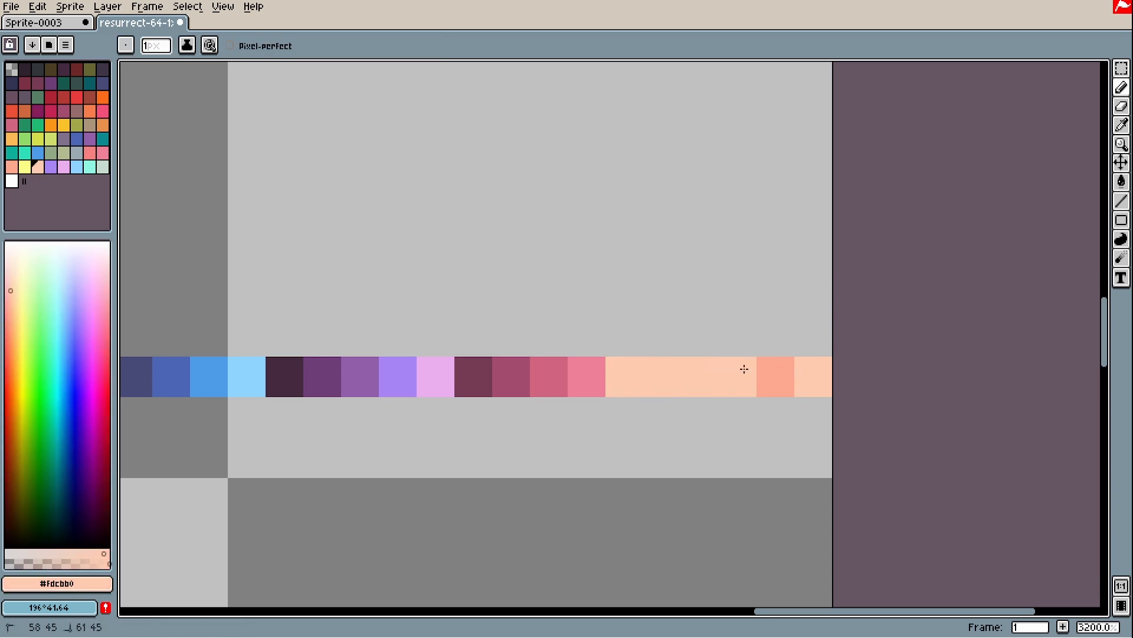
{"action": "key", "text": "ctrl+z"}
{"action": "left_click_drag", "start_coordinate": [624, 362], "coordinate": [820, 367]}
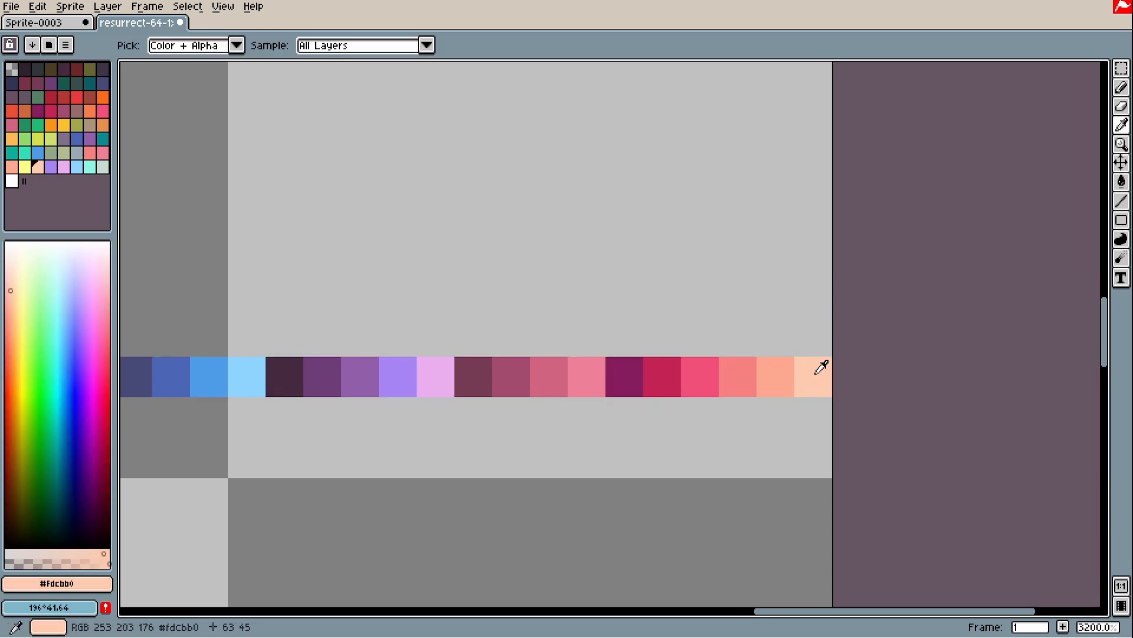
Step: Try sketching a rising peach #fdcbb0 stroke above the pink ramps and undo it
{"action": "left_click", "coordinate": [549, 302]}
{"action": "mouse_move", "coordinate": [586, 297]}
{"action": "left_mouse_down"}
{"action": "mouse_move", "coordinate": [620, 165]}
{"action": "mouse_move", "coordinate": [621, 135]}
{"action": "left_mouse_up"}
{"action": "key", "text": "ctrl+z"}
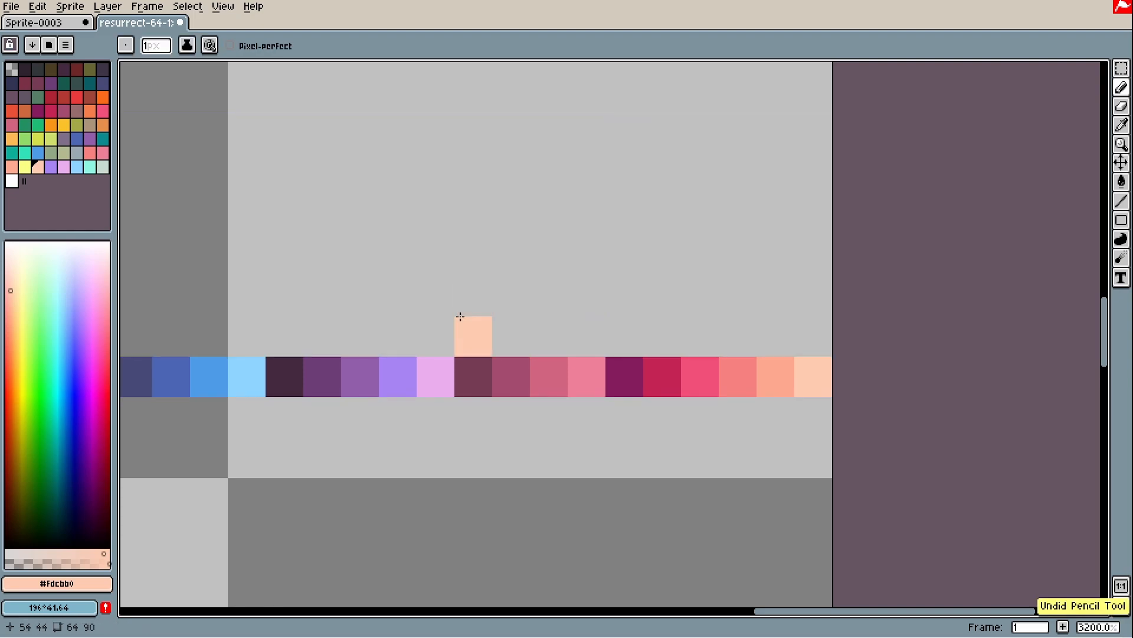
{"action": "left_click_drag", "start_coordinate": [436, 300], "coordinate": [695, 84]}
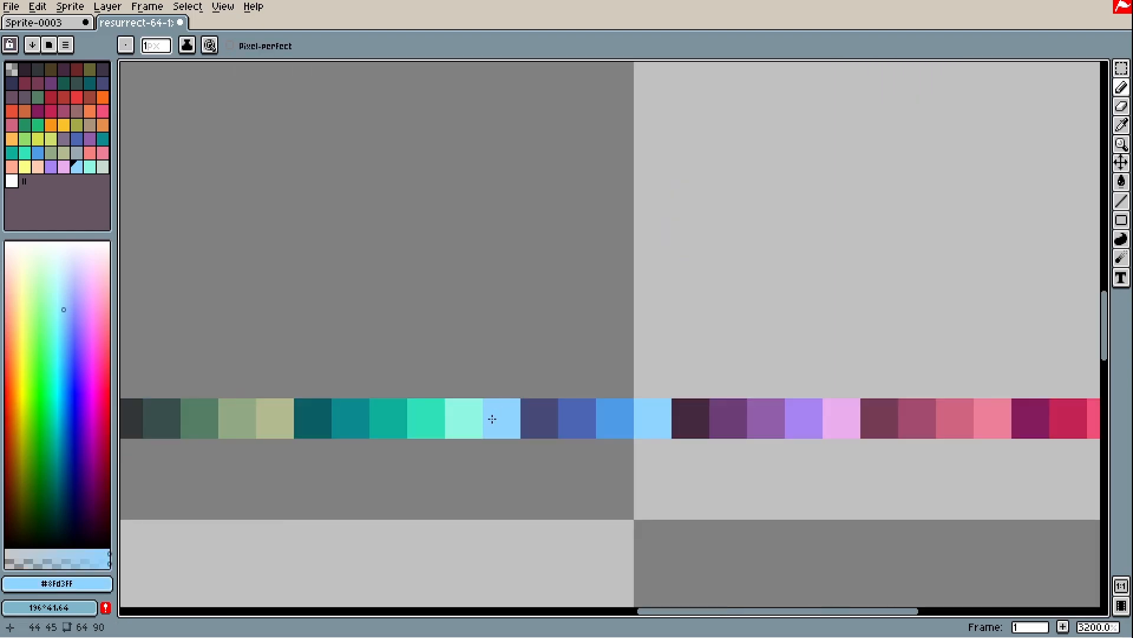
Step: Copy the two darkest blue-ramp colours, #323353 and #484a77, as single pixels above their swatches
{"action": "left_click", "coordinate": [499, 421], "text": "alt"}
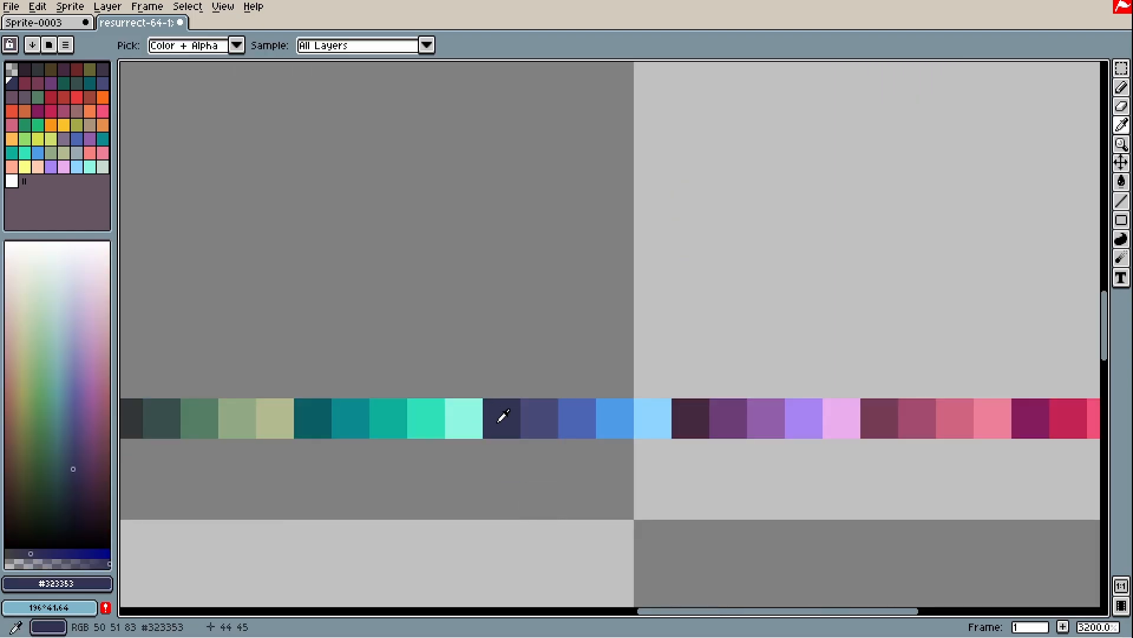
{"action": "left_click", "coordinate": [499, 239]}
{"action": "left_click", "coordinate": [539, 404], "text": "alt"}
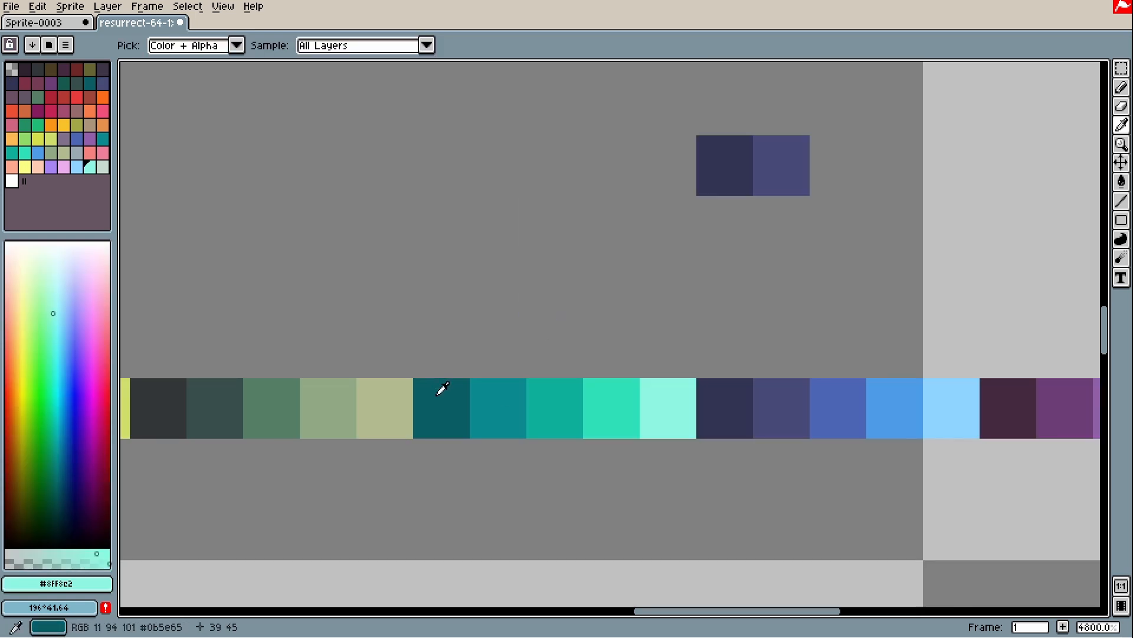
Step: Copy the five teal-ramp colours, #0b5e65, #0b8a8f, #0eaf9b, #30e1b9 and #8ff8e2, as single pixels above their swatches
{"action": "left_click", "coordinate": [442, 389], "text": "alt"}
{"action": "left_click", "coordinate": [431, 158]}
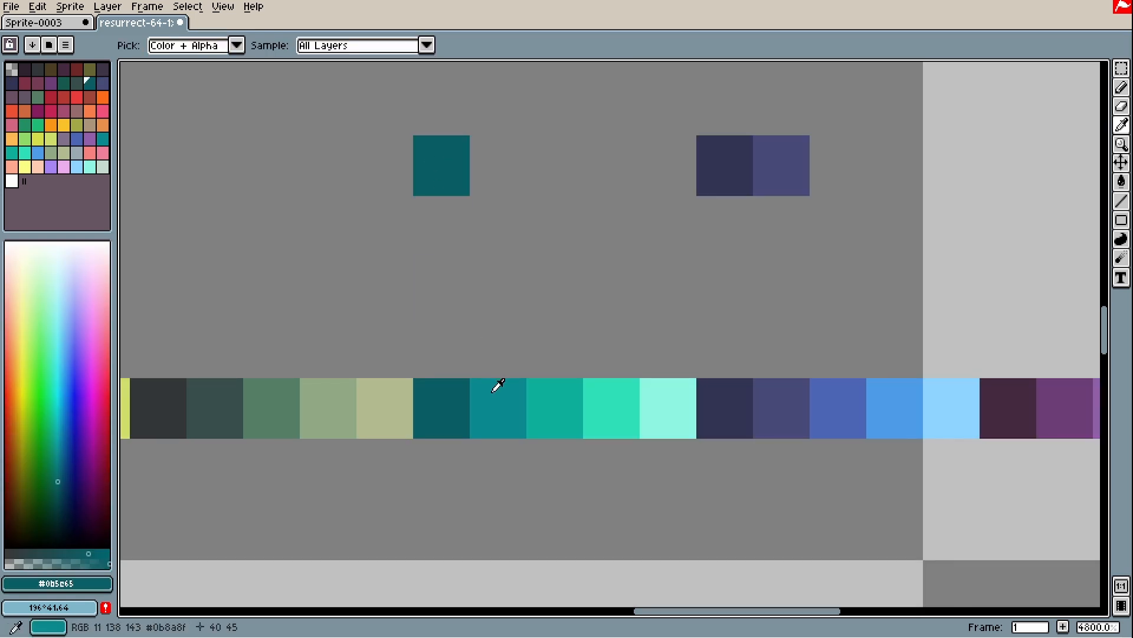
{"action": "left_click", "coordinate": [494, 390], "text": "alt"}
{"action": "left_click", "coordinate": [509, 169]}
{"action": "left_click", "coordinate": [561, 412], "text": "alt"}
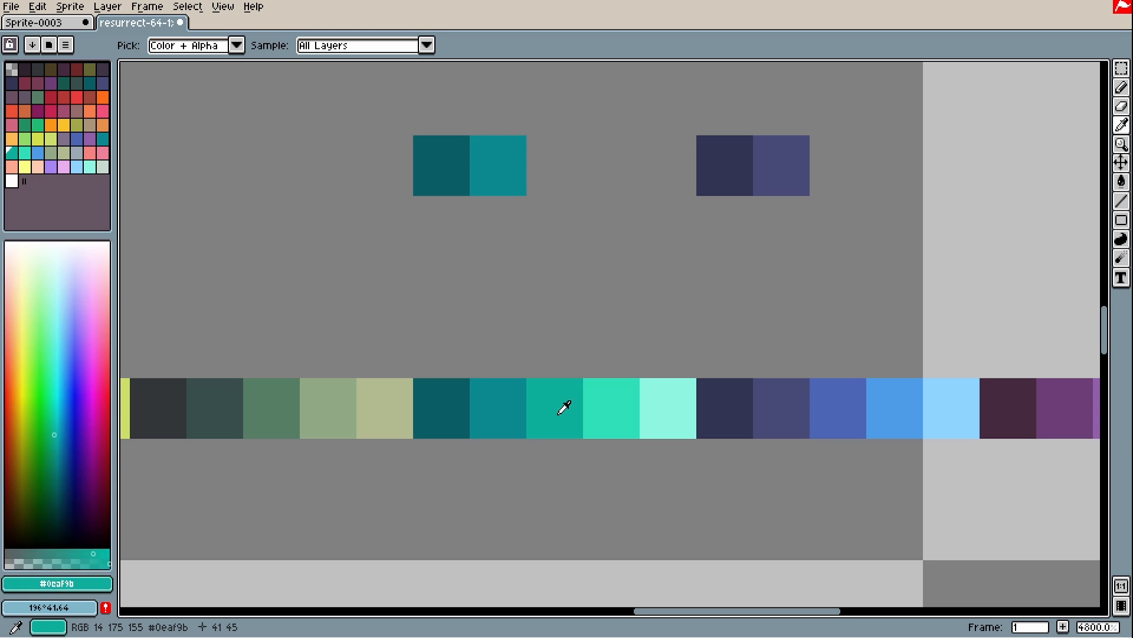
{"action": "left_click", "coordinate": [556, 160]}
{"action": "left_click", "coordinate": [620, 405], "text": "alt"}
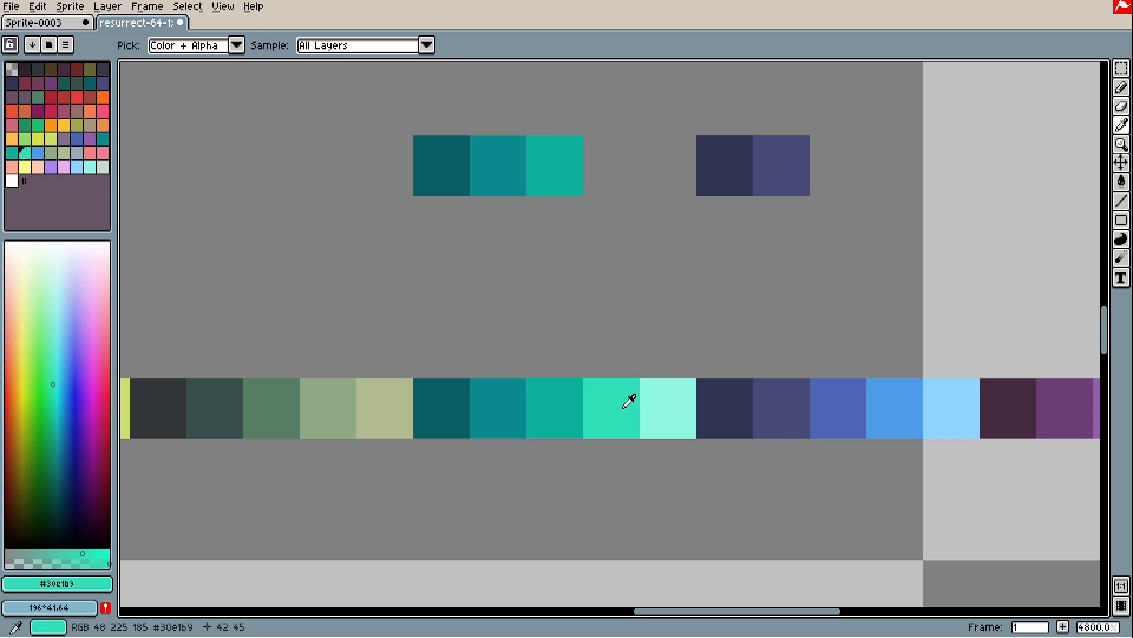
{"action": "left_click", "coordinate": [614, 171]}
{"action": "left_click", "coordinate": [679, 404], "text": "alt"}
{"action": "left_click", "coordinate": [678, 185]}
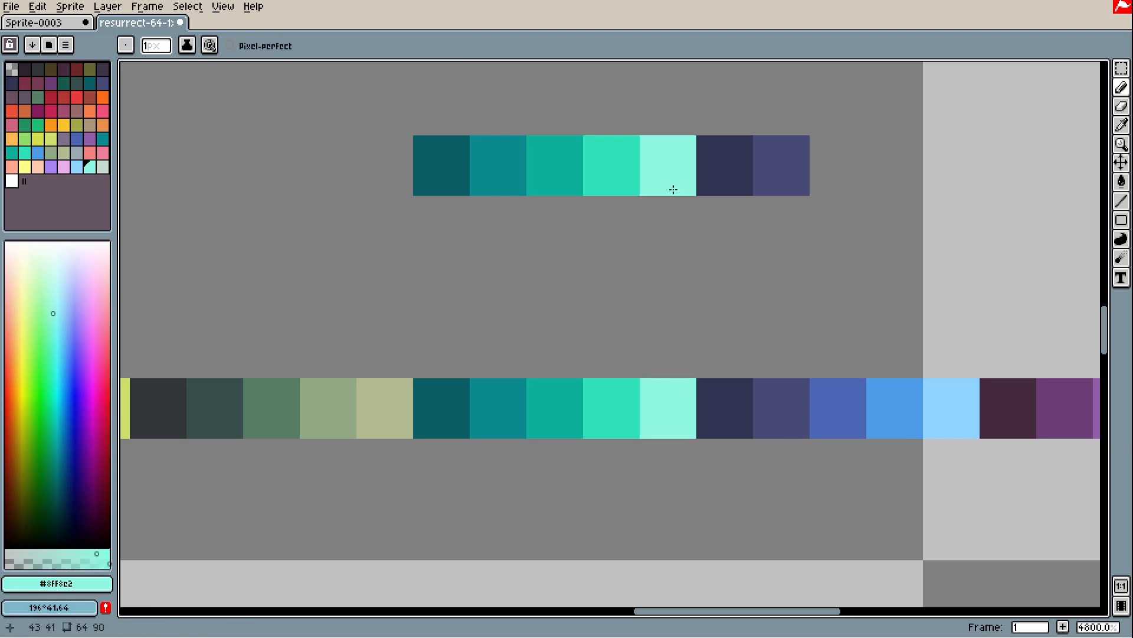
{"action": "left_click", "coordinate": [620, 190], "text": "alt"}
{"action": "left_click", "coordinate": [667, 415], "text": "alt"}
Step: Sample back and forth across the neutral swatches at the start of the strip, from dark purple #2e222f to tan #ab947a
{"action": "scroll", "coordinate": [644, 295], "scroll_direction": "down", "scroll_amount": 2}
{"action": "left_click_drag", "start_coordinate": [602, 349], "coordinate": [1096, 335]}
{"action": "left_click_drag", "start_coordinate": [413, 372], "coordinate": [835, 366]}
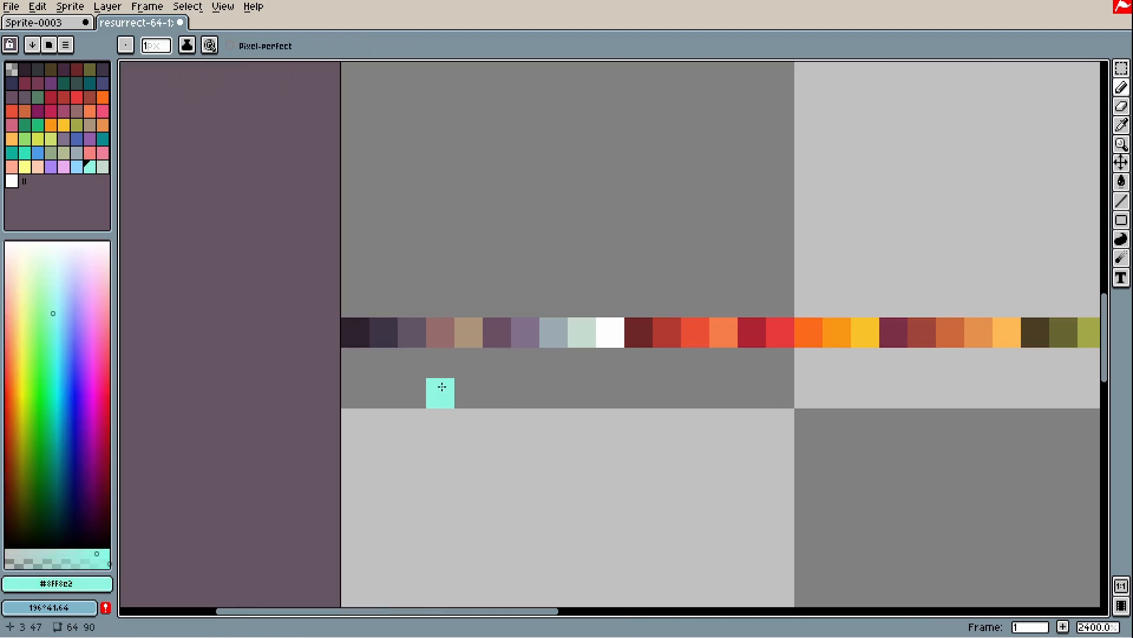
{"action": "scroll", "coordinate": [441, 386], "scroll_direction": "up", "scroll_amount": 3}
{"action": "left_click", "coordinate": [236, 314], "text": "alt"}
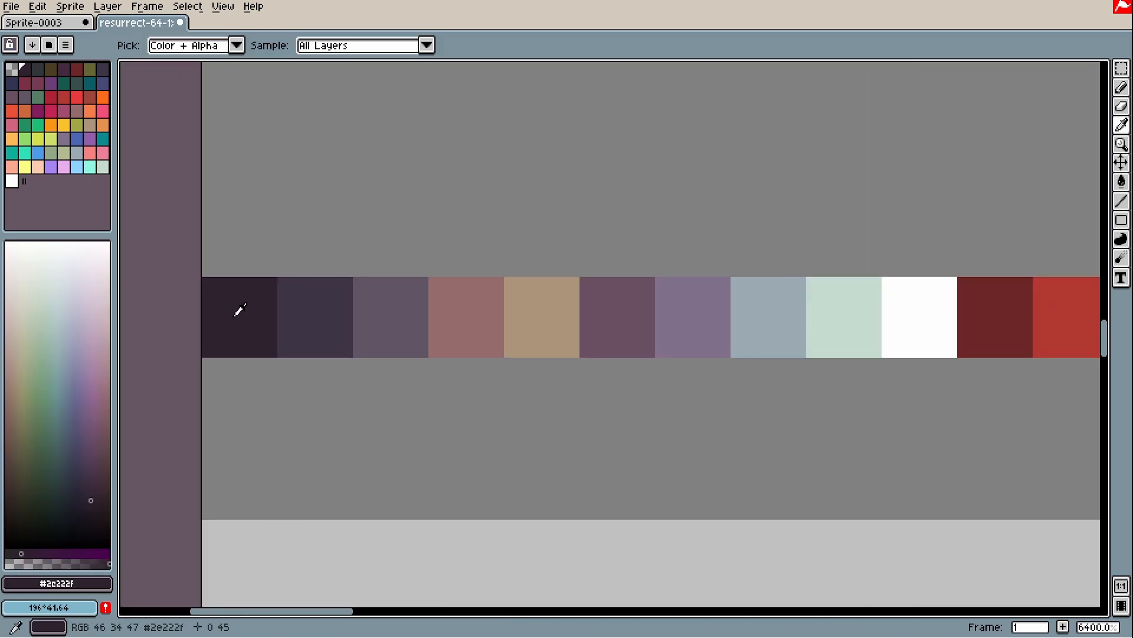
{"action": "left_click_drag", "start_coordinate": [257, 310], "coordinate": [627, 307]}
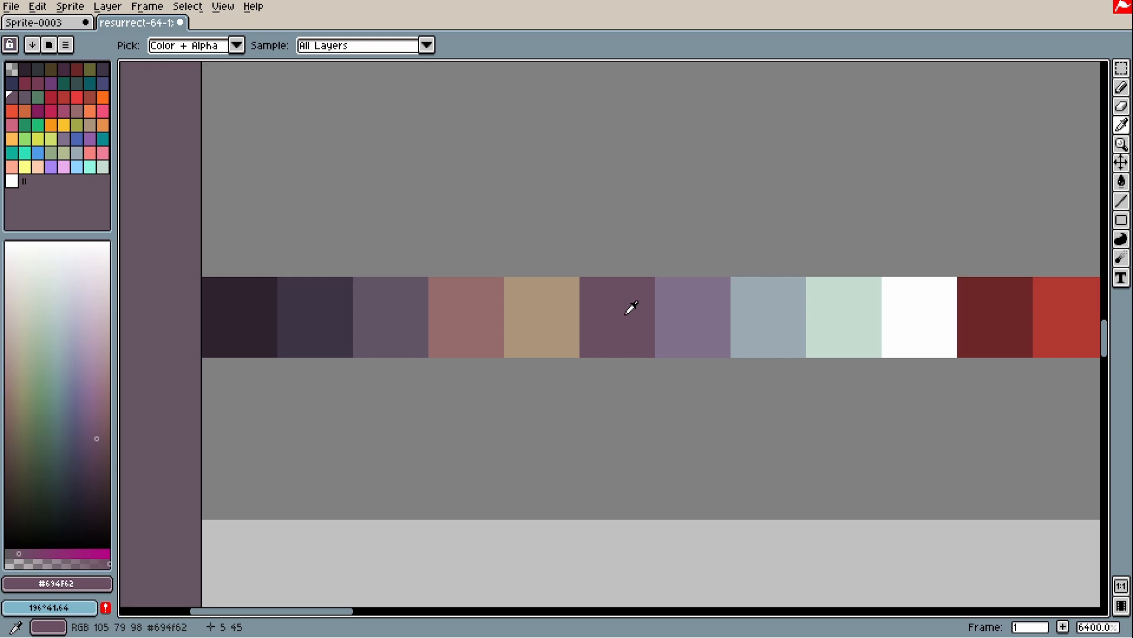
{"action": "left_click_drag", "start_coordinate": [331, 311], "coordinate": [436, 302]}
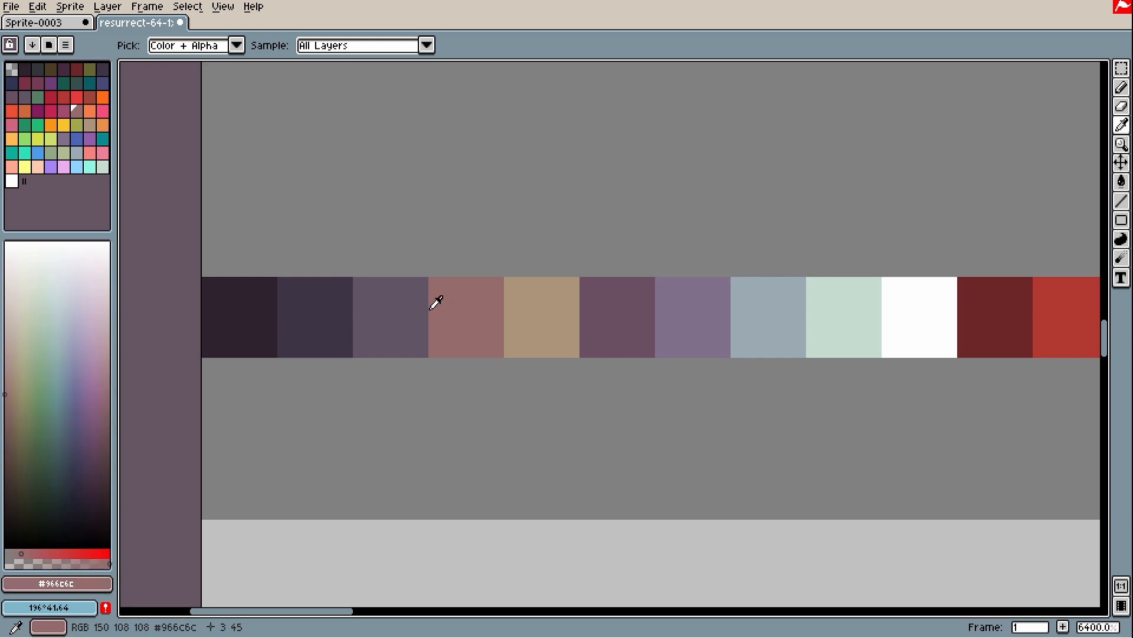
{"action": "left_click_drag", "start_coordinate": [506, 305], "coordinate": [244, 307]}
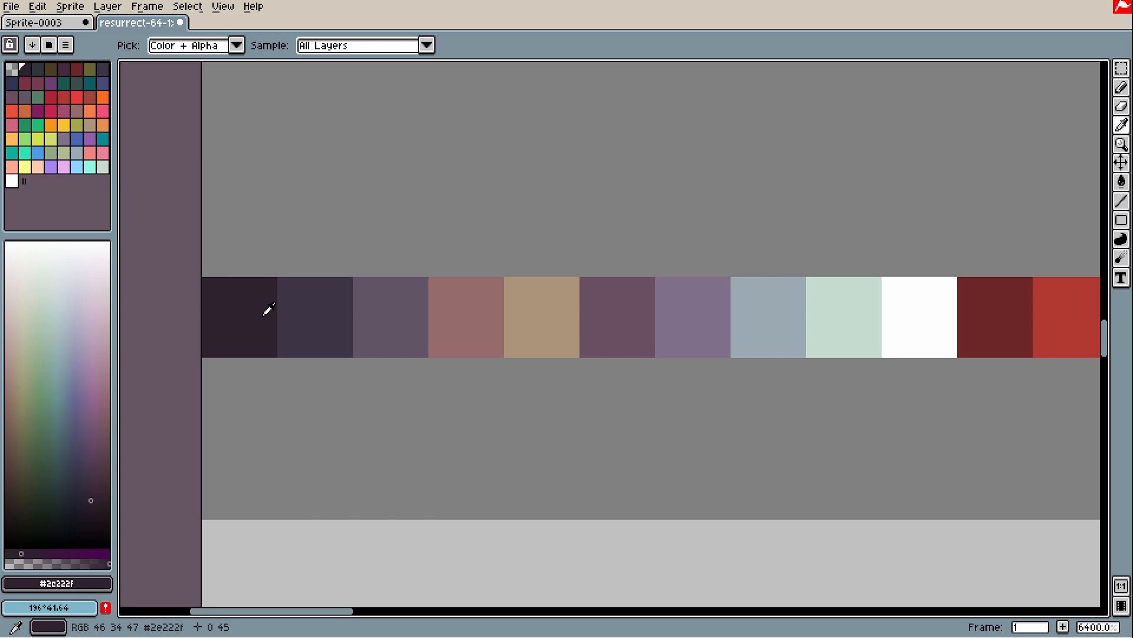
{"action": "left_click_drag", "start_coordinate": [271, 309], "coordinate": [544, 305]}
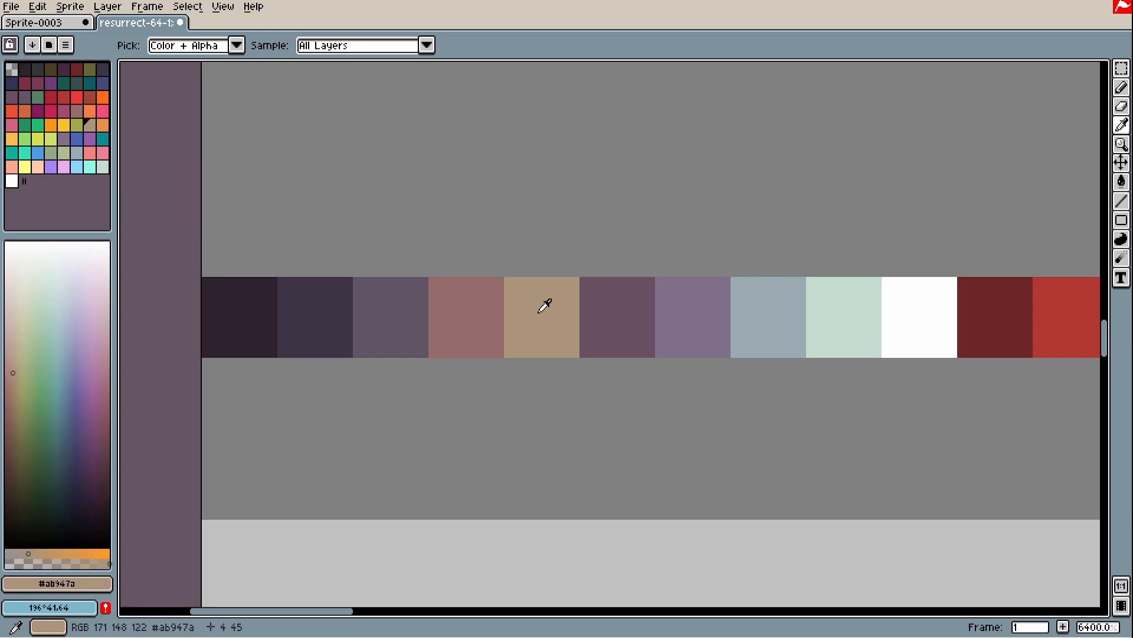
Step: Sample the cooler neutral swatches from muted purple up to white #ffffff
{"action": "mouse_move", "coordinate": [719, 311]}
{"action": "left_mouse_down"}
{"action": "mouse_move", "coordinate": [565, 311]}
{"action": "mouse_move", "coordinate": [888, 311]}
{"action": "left_mouse_up"}
{"action": "key", "text": "b"}
{"action": "left_click", "coordinate": [816, 324]}
{"action": "scroll", "coordinate": [816, 324], "scroll_direction": "down", "scroll_amount": 5}
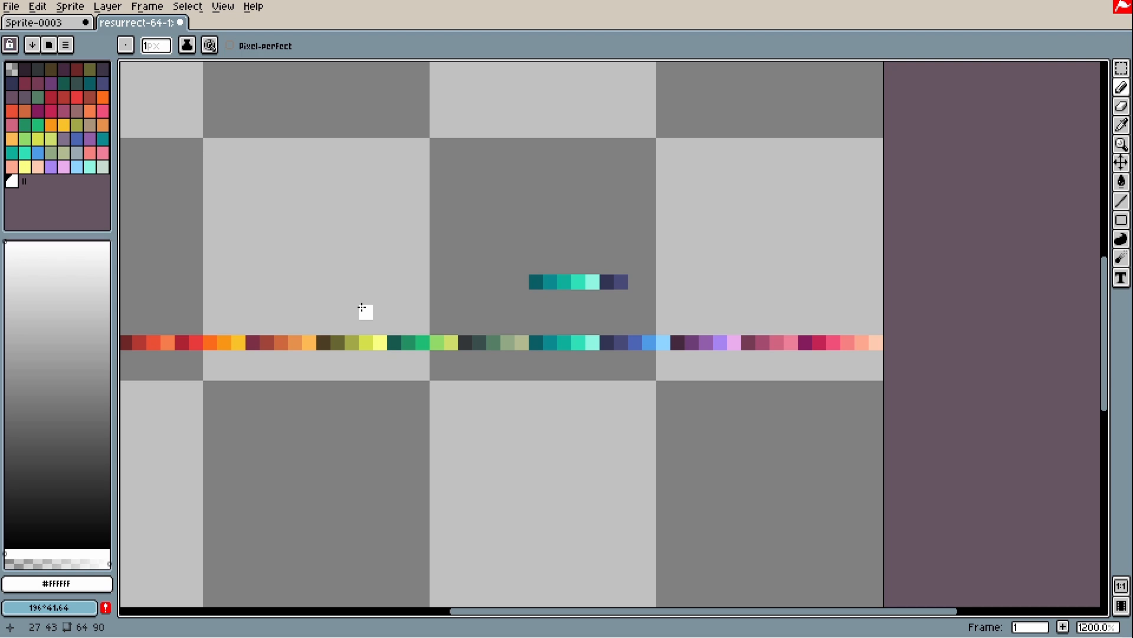
Step: Switch to Sprite-0003 and set the foreground colour to a desaturated pale teal with hue 167°, saturation 29 and lightness 69
{"action": "left_click", "coordinate": [42, 26]}
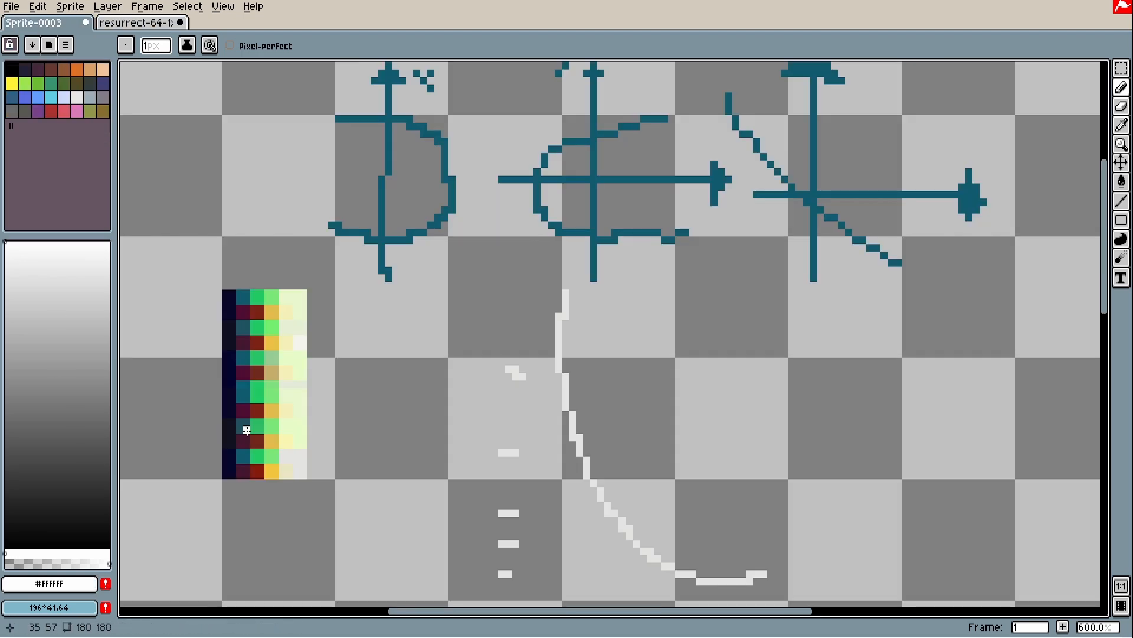
{"action": "scroll", "coordinate": [798, 140], "scroll_direction": "down", "scroll_amount": 2}
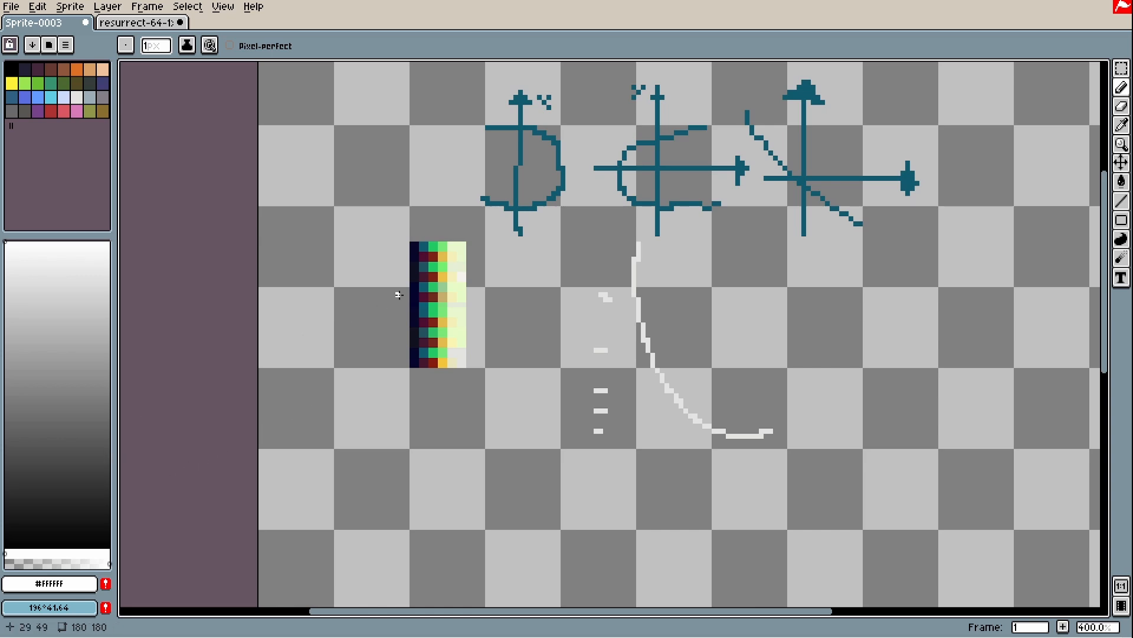
{"action": "left_click", "coordinate": [104, 461]}
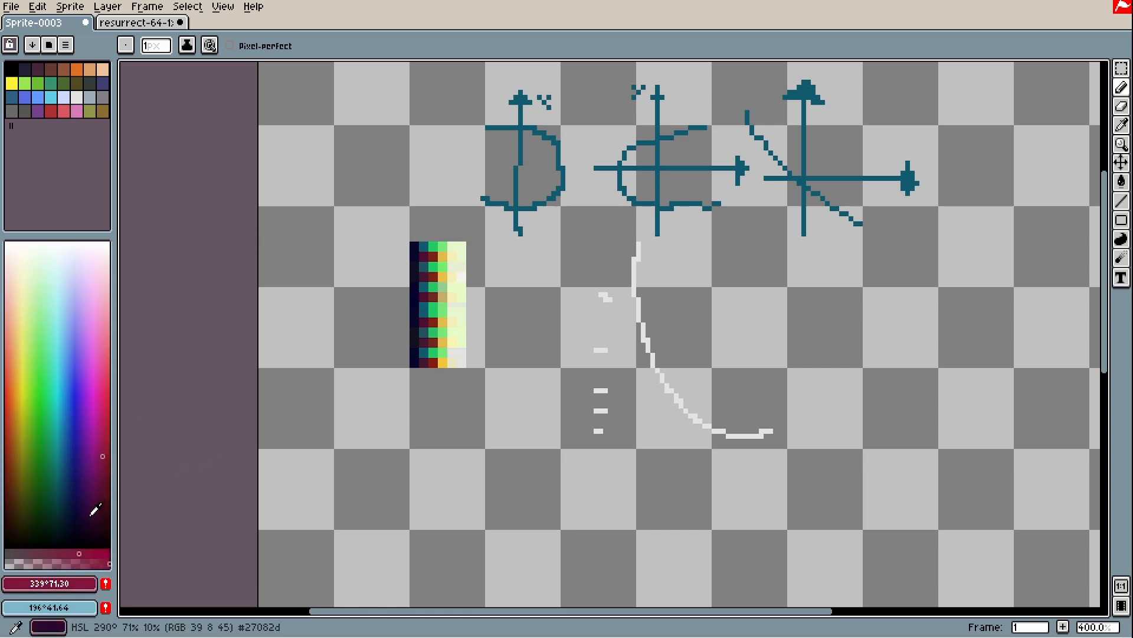
{"action": "left_click_drag", "start_coordinate": [29, 339], "coordinate": [37, 358]}
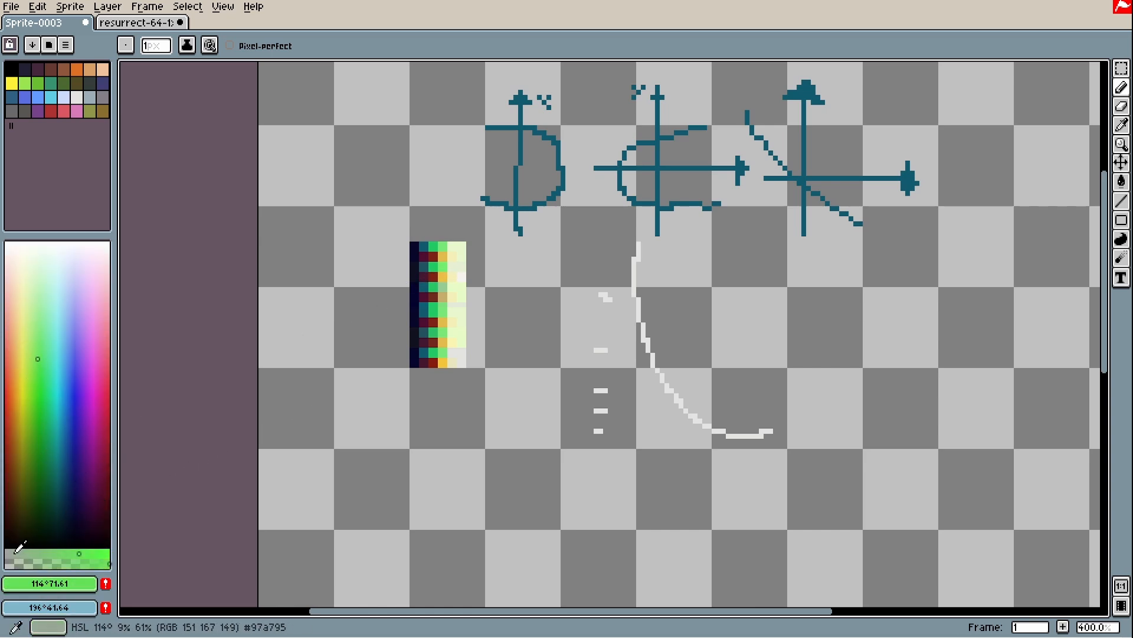
{"action": "mouse_move", "coordinate": [15, 553]}
{"action": "left_mouse_down"}
{"action": "mouse_move", "coordinate": [100, 554]}
{"action": "mouse_move", "coordinate": [40, 553]}
{"action": "left_mouse_up"}
{"action": "left_click", "coordinate": [53, 335]}
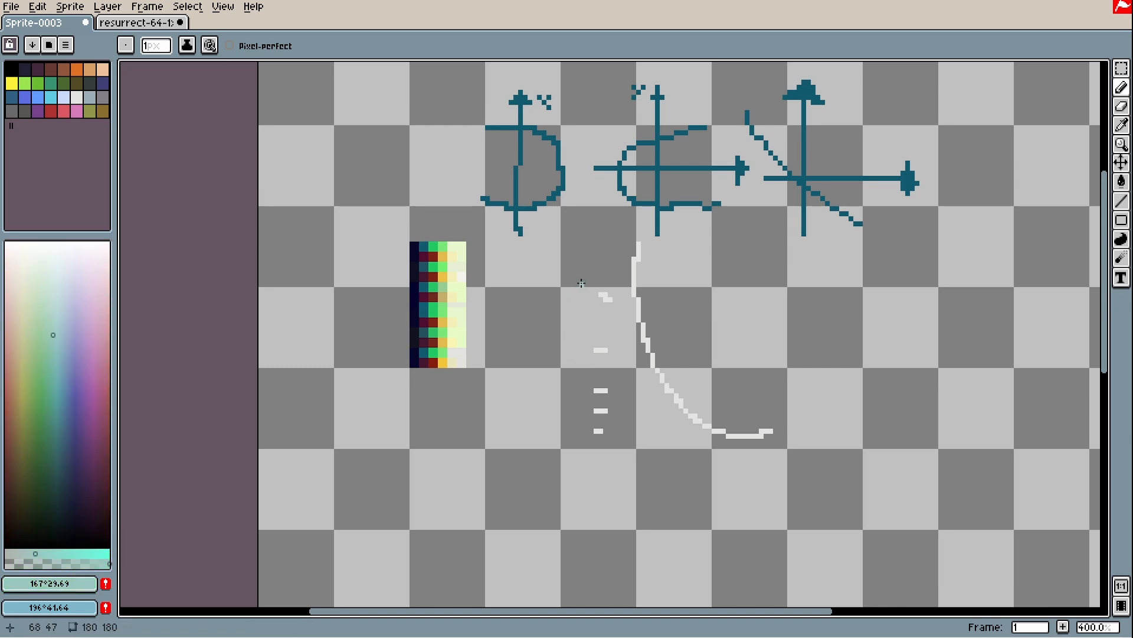